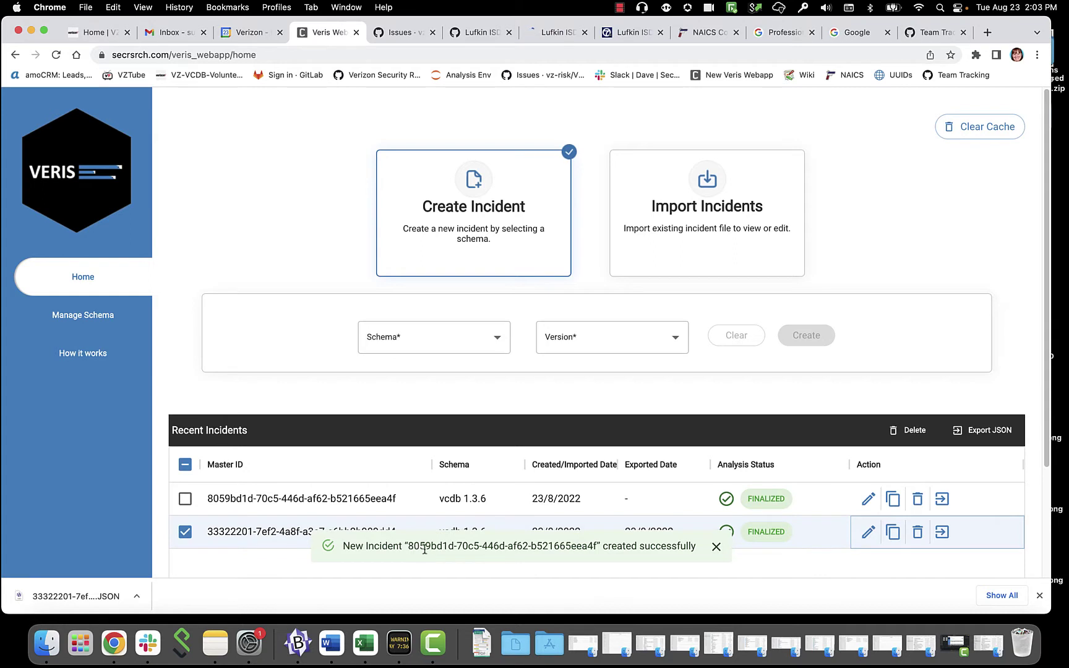
- Open the newly created incident, 8059bd1d-70c5-446d-af62-b521665eea4f, for editing and set its Github issue number to 18144
left_click(185, 532)
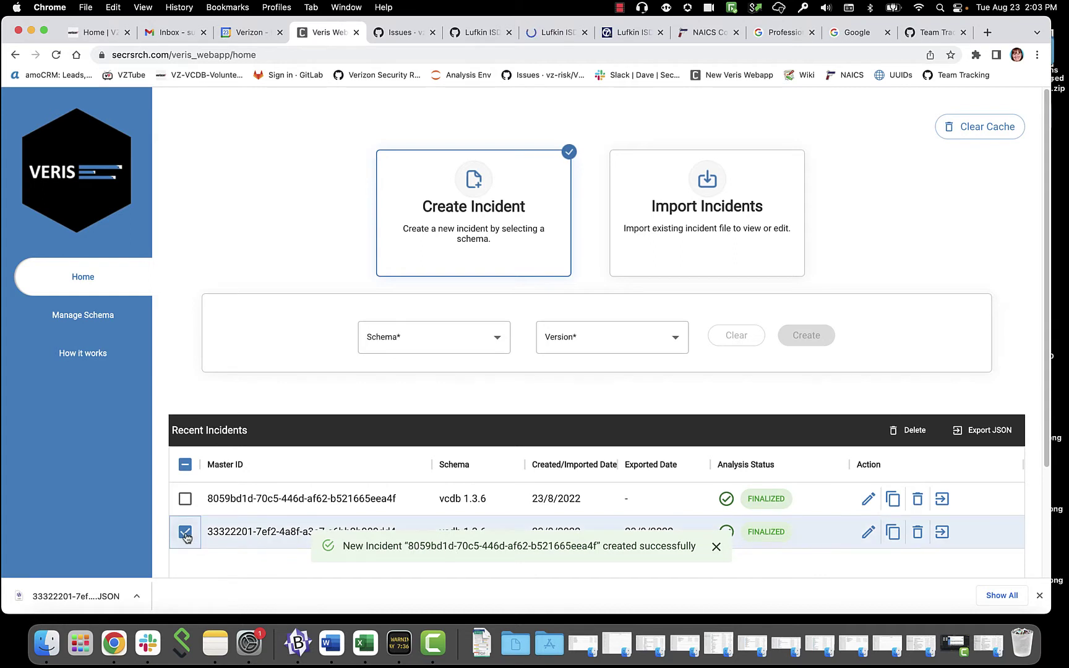
left_click(868, 498)
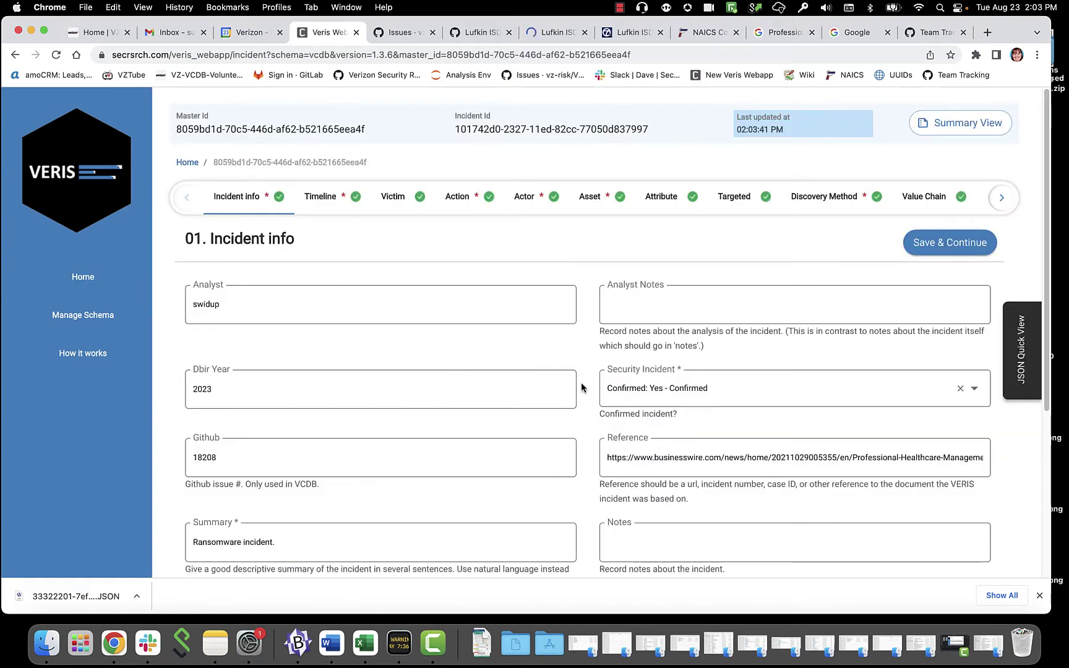
scroll(396, 383, "down", 2)
left_click_drag(254, 400, 149, 390)
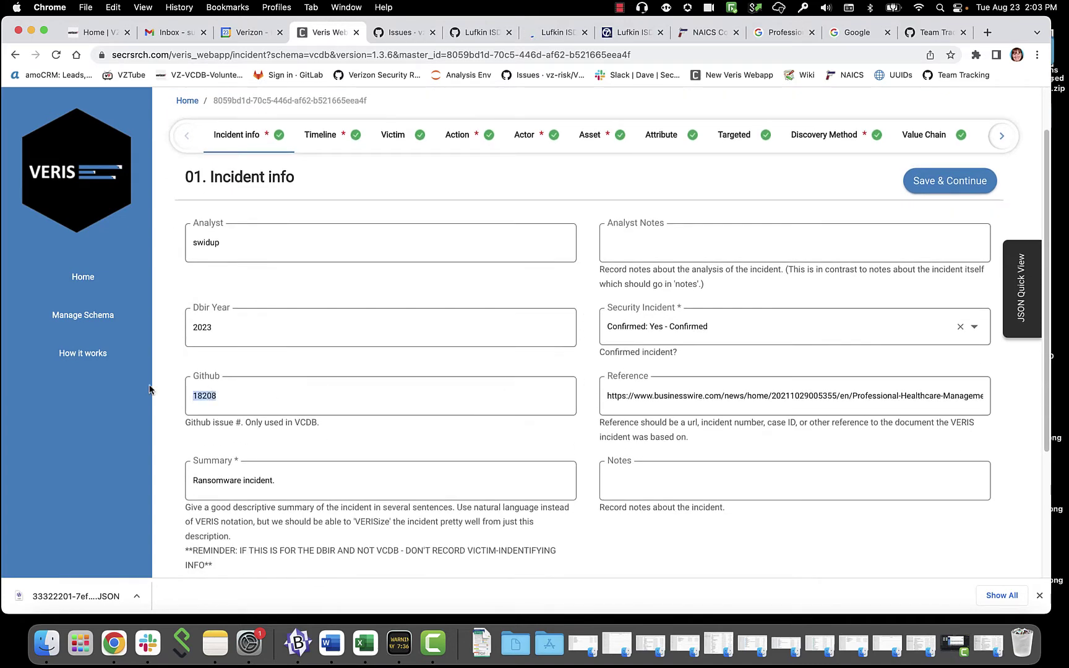
type("18144")
- Replace the incident's Reference with the first article link copied from VCDB issue #18144 on GitHub, followed by a semicolon
left_click(403, 32)
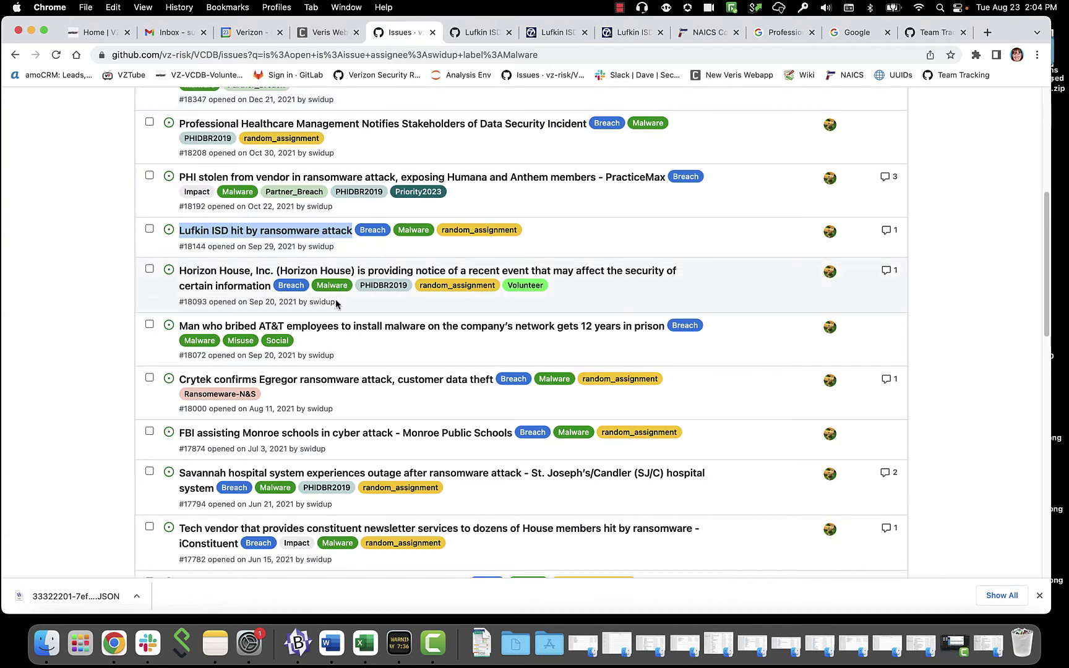
left_click(476, 32)
right_click(433, 341)
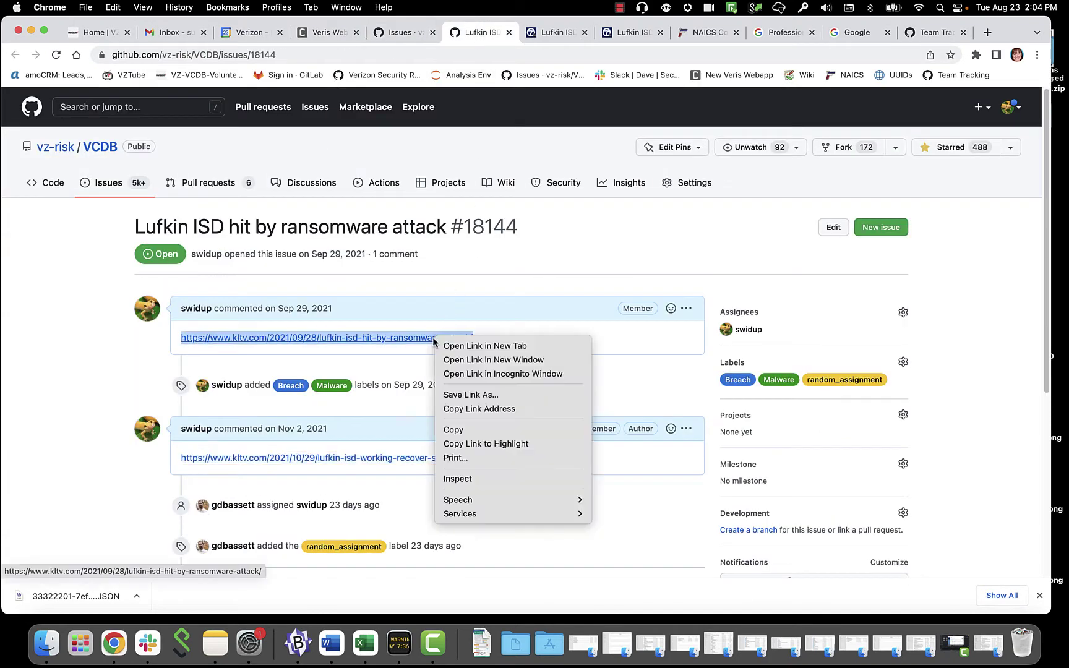
left_click(463, 409)
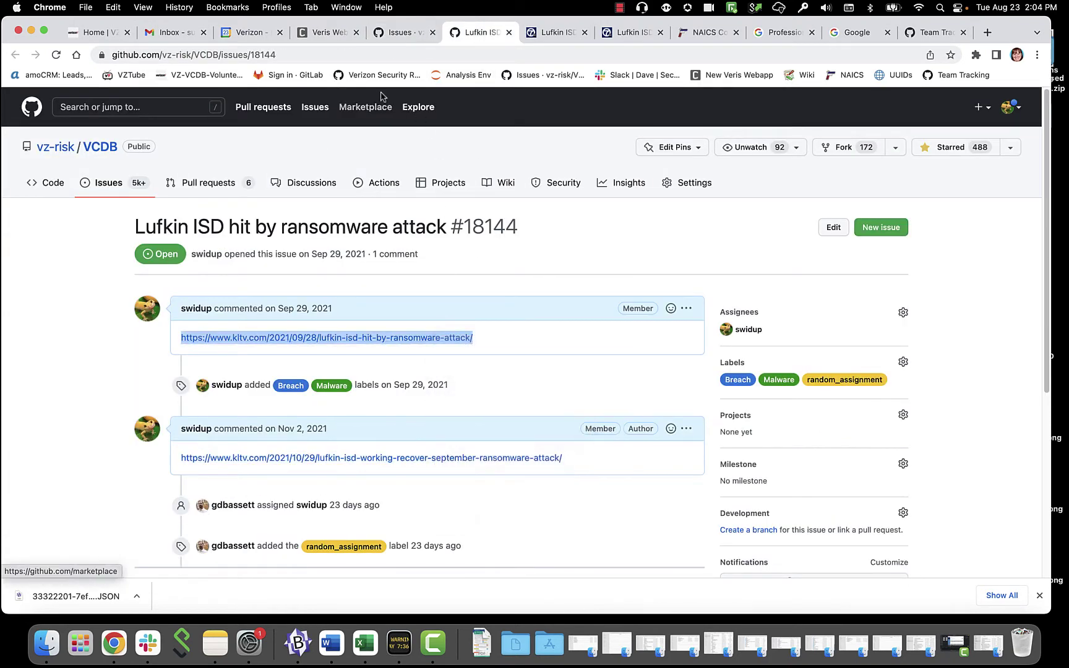
left_click(340, 37)
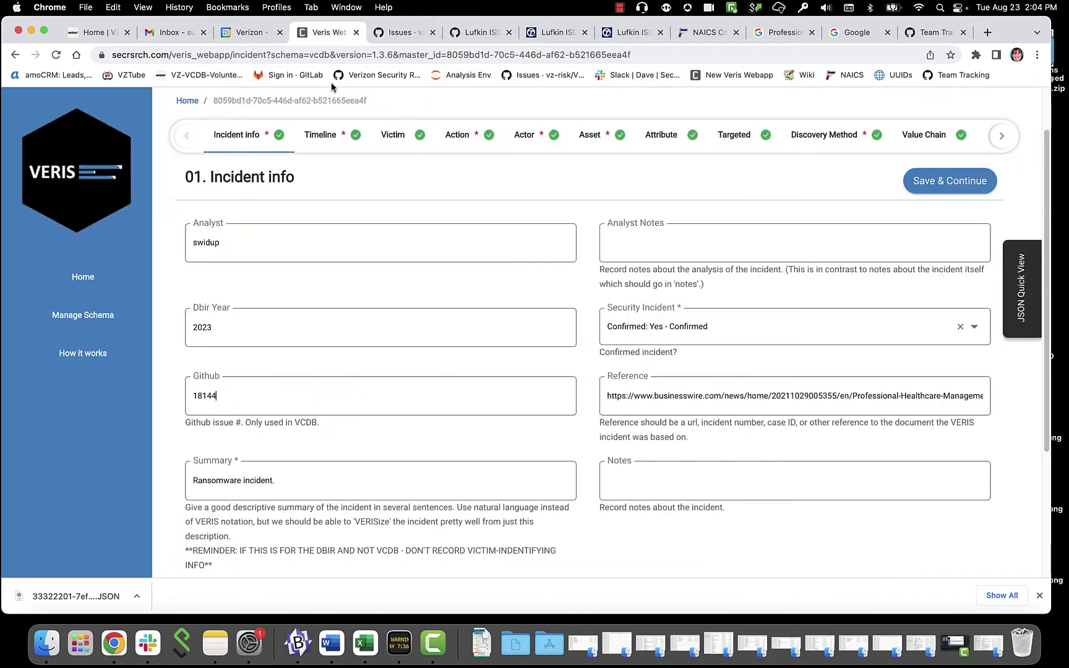
triple_click(608, 395)
key("BackSpace")
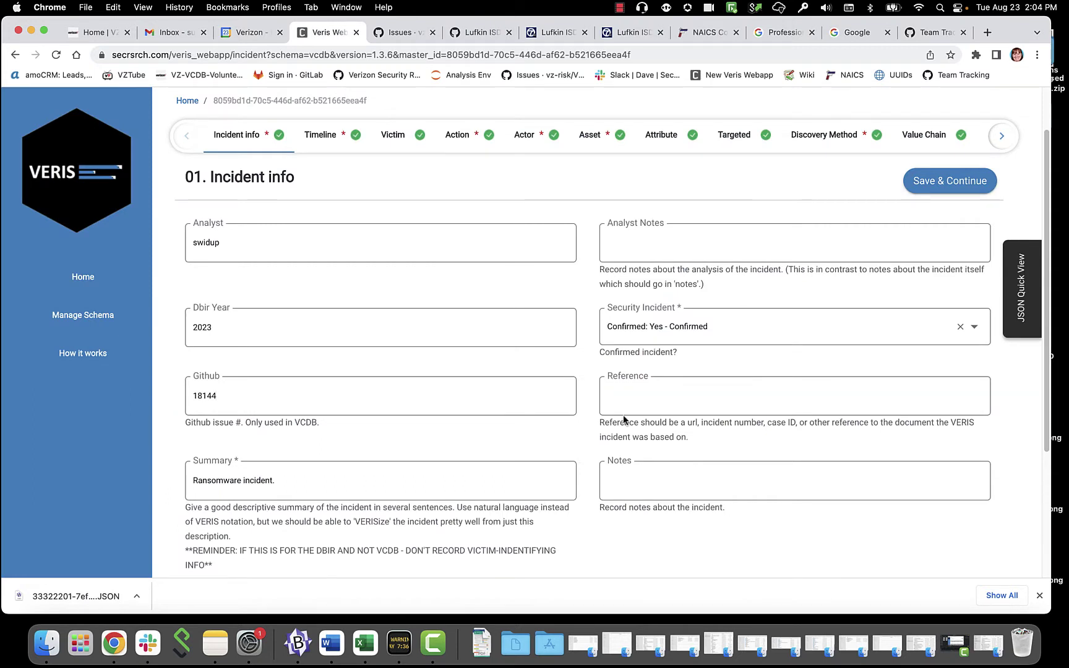
key("super+v")
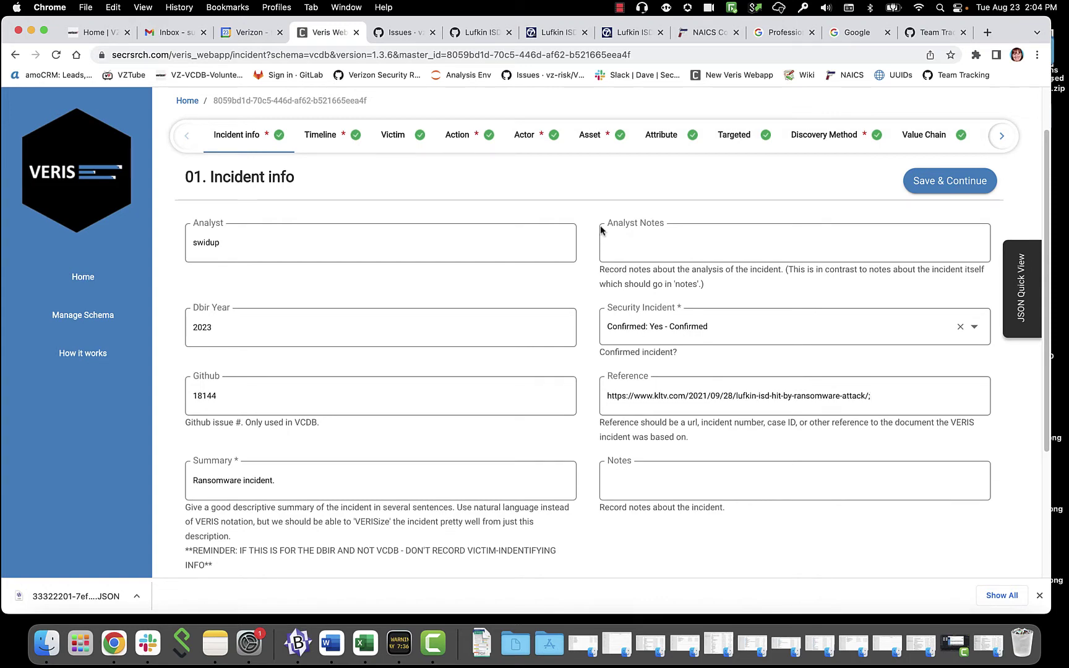
- Append the link from the Nov 2, 2021 comment on GitHub issue #18144 to the incident's Reference
left_click(472, 35)
right_click(403, 433)
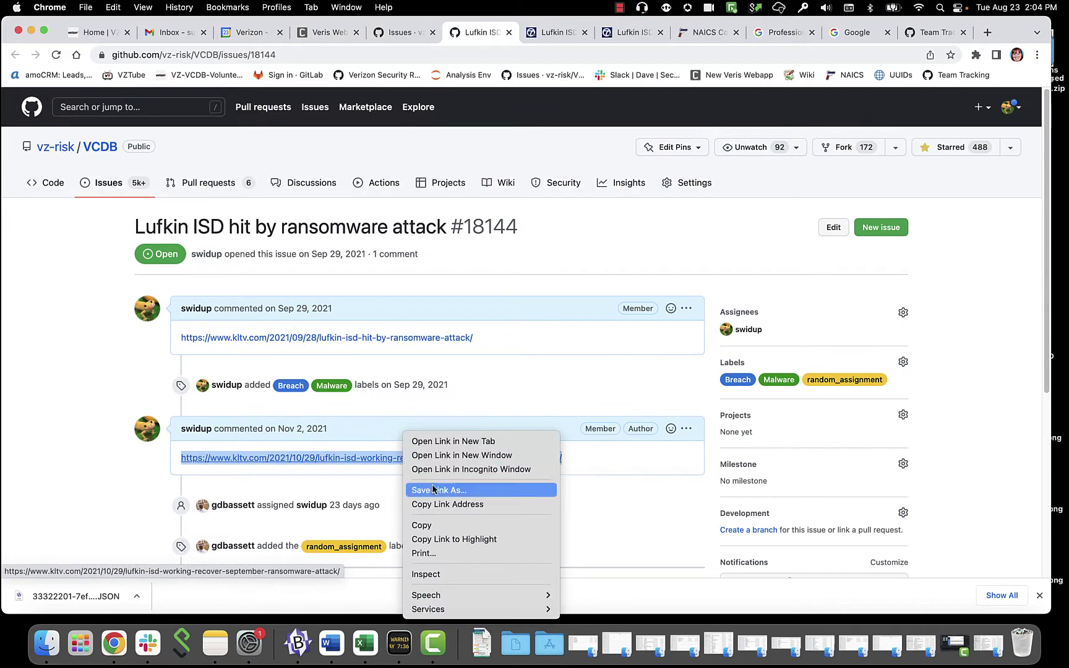
left_click(447, 504)
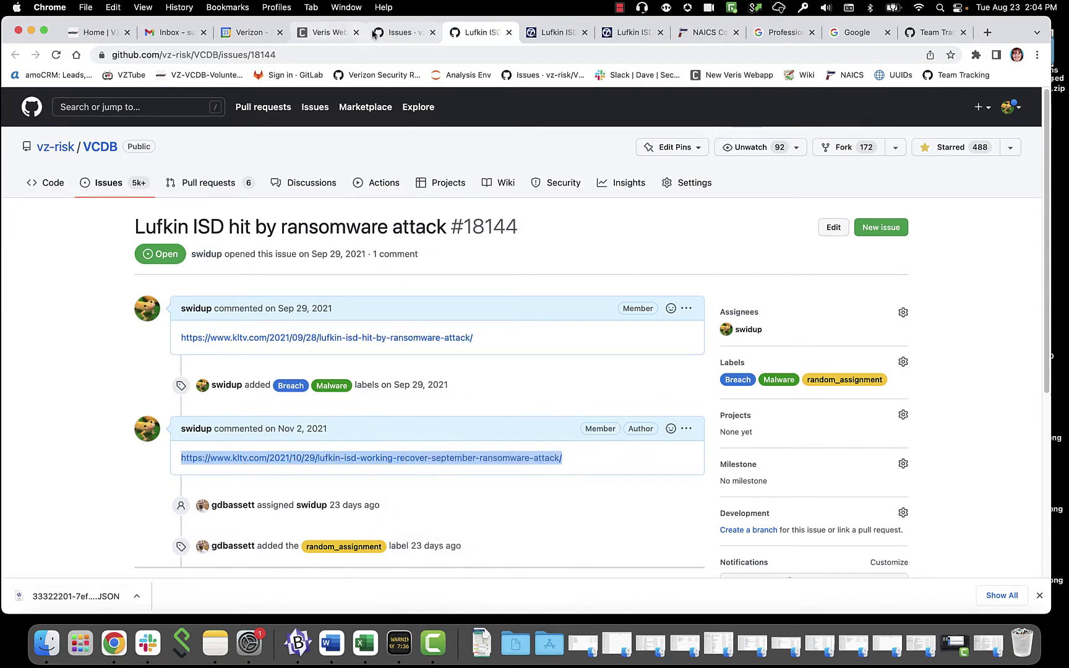
left_click(337, 34)
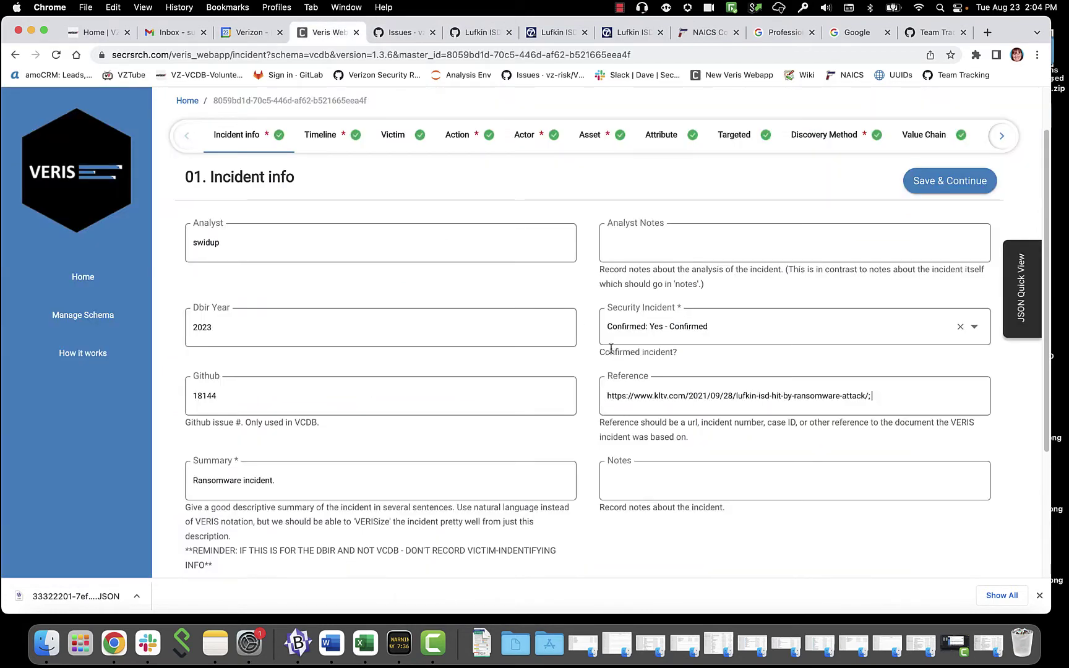
key("super+v")
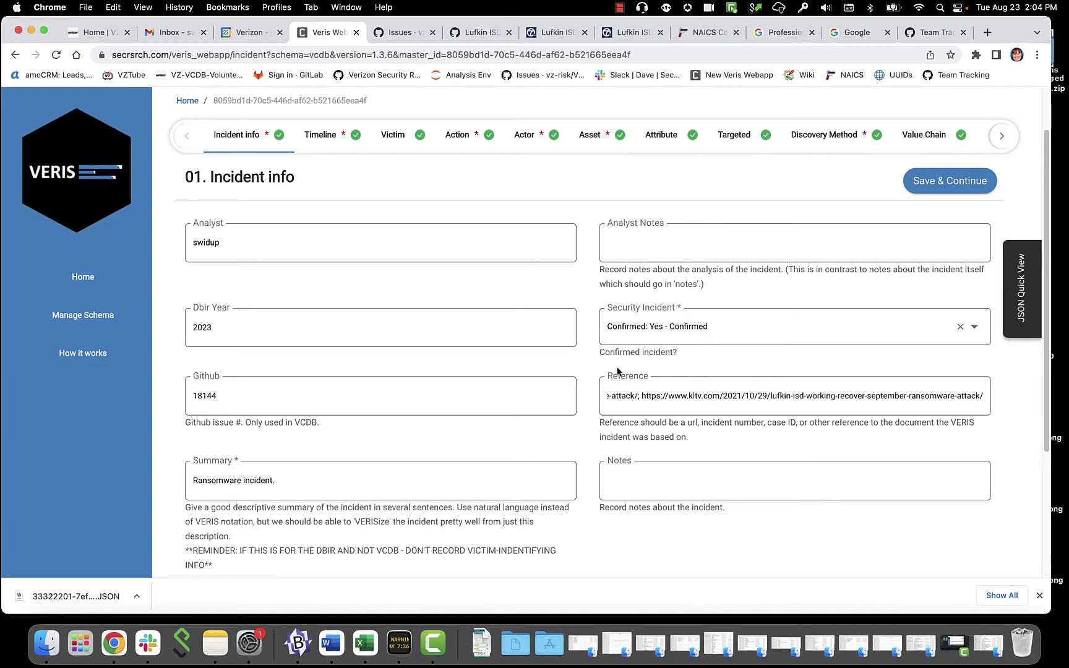
- Review the remaining incident info, save it and expand the Incident date section of the Timeline
scroll(548, 445, "down", 1)
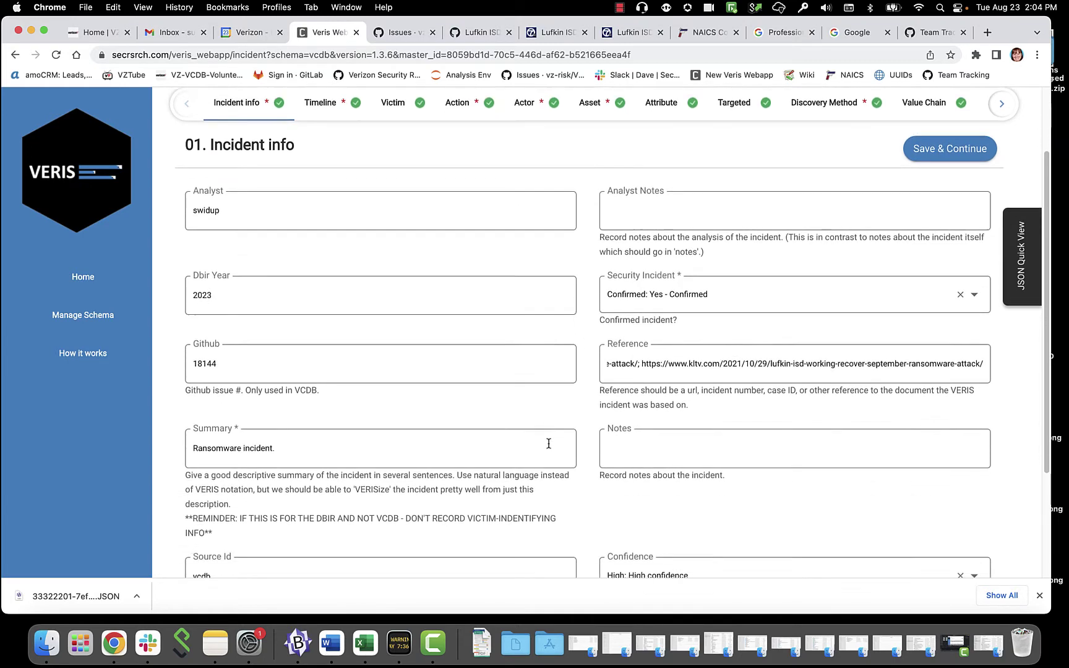
scroll(548, 444, "down", 5)
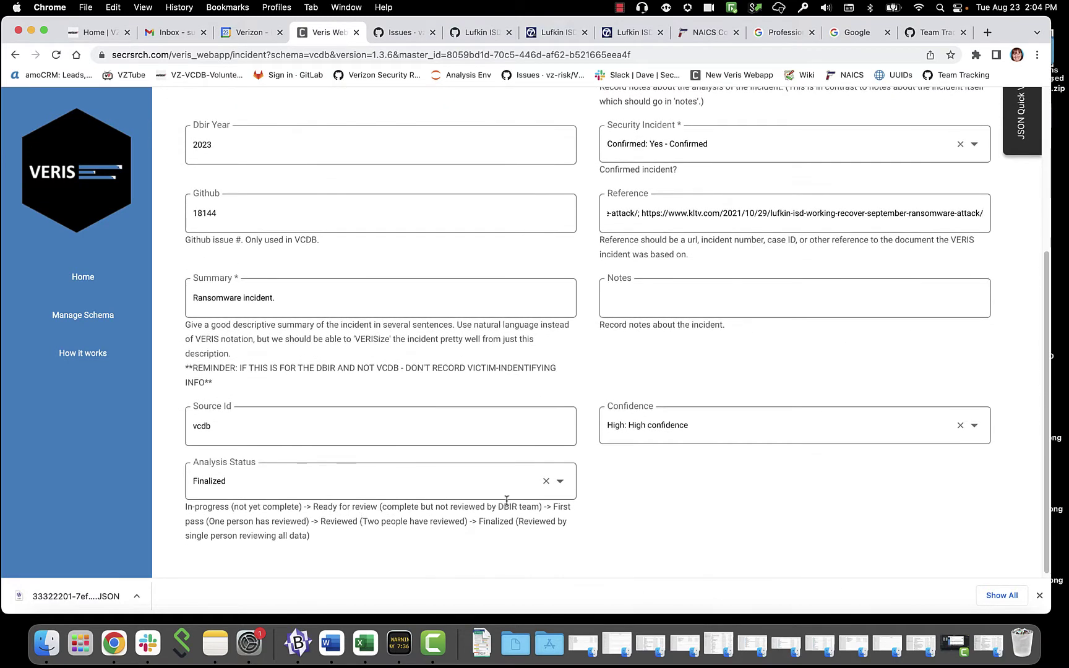
scroll(711, 309, "up", 8)
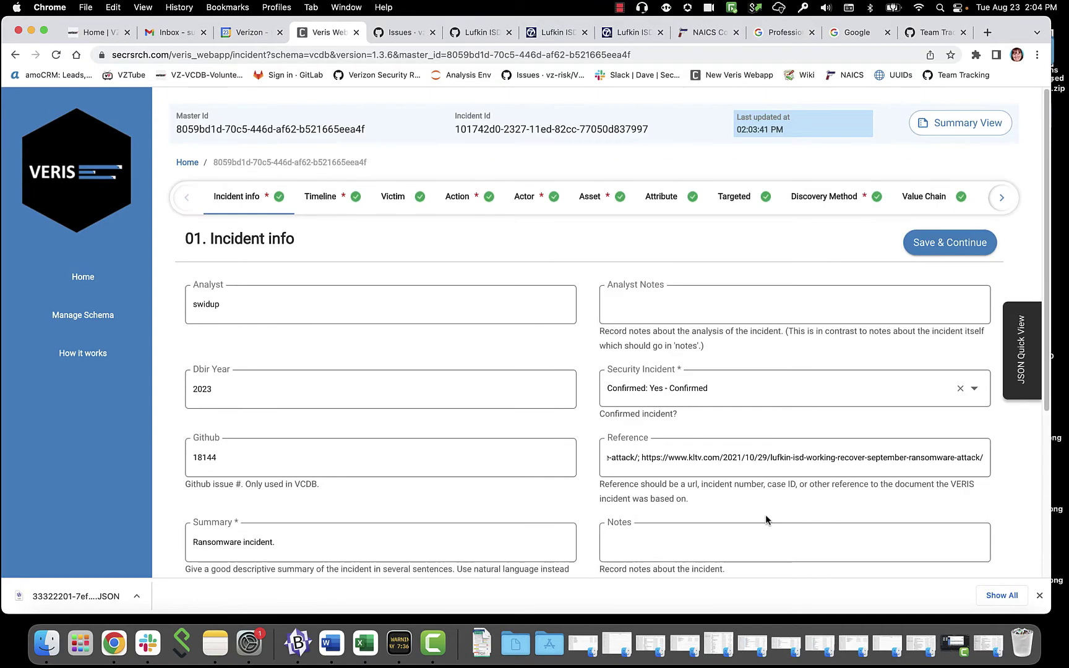
left_click(921, 242)
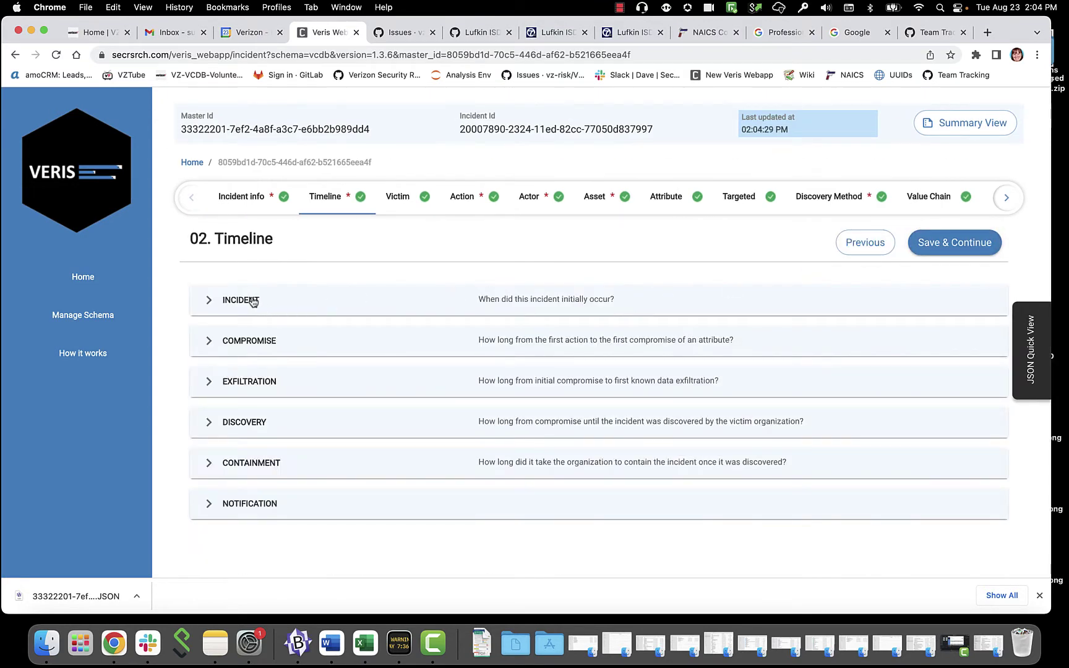
left_click(253, 301)
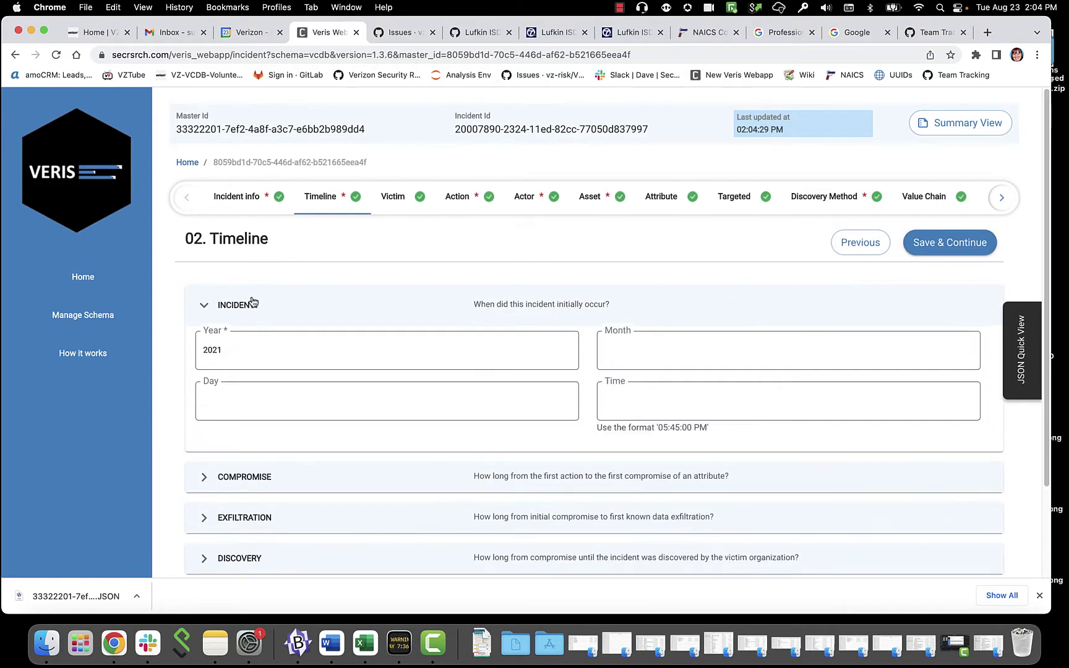
- Read the KLTV article "Lufkin ISD hit by ransomware attack" for the attack date, discovery, ransom and affected systems
left_click(561, 33)
scroll(594, 391, "down", 7)
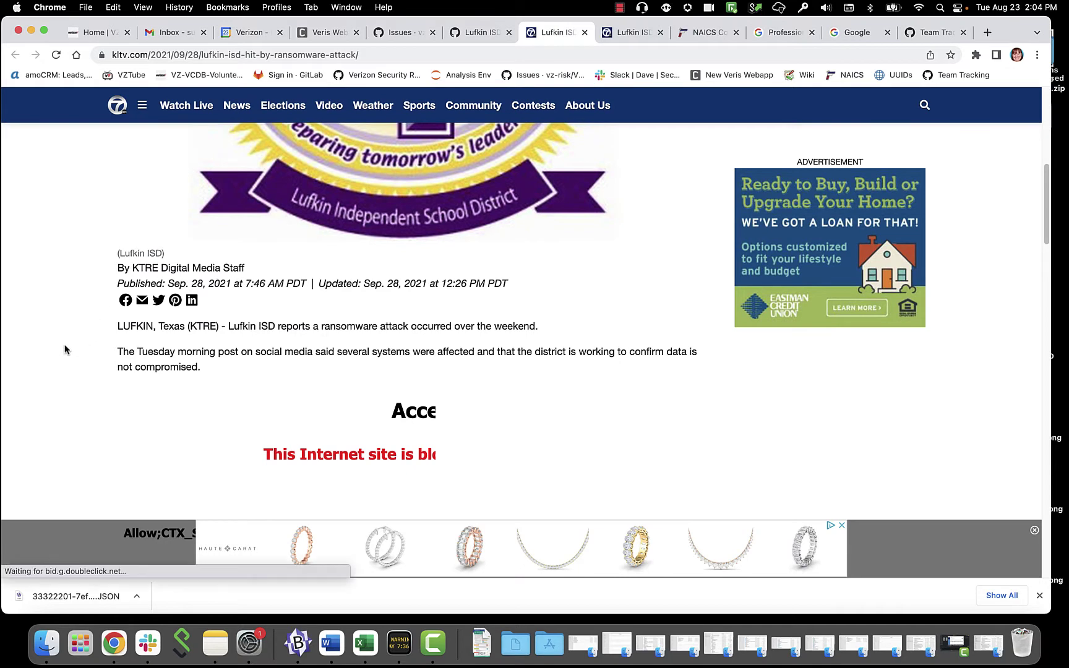
scroll(64, 348, "down", 3)
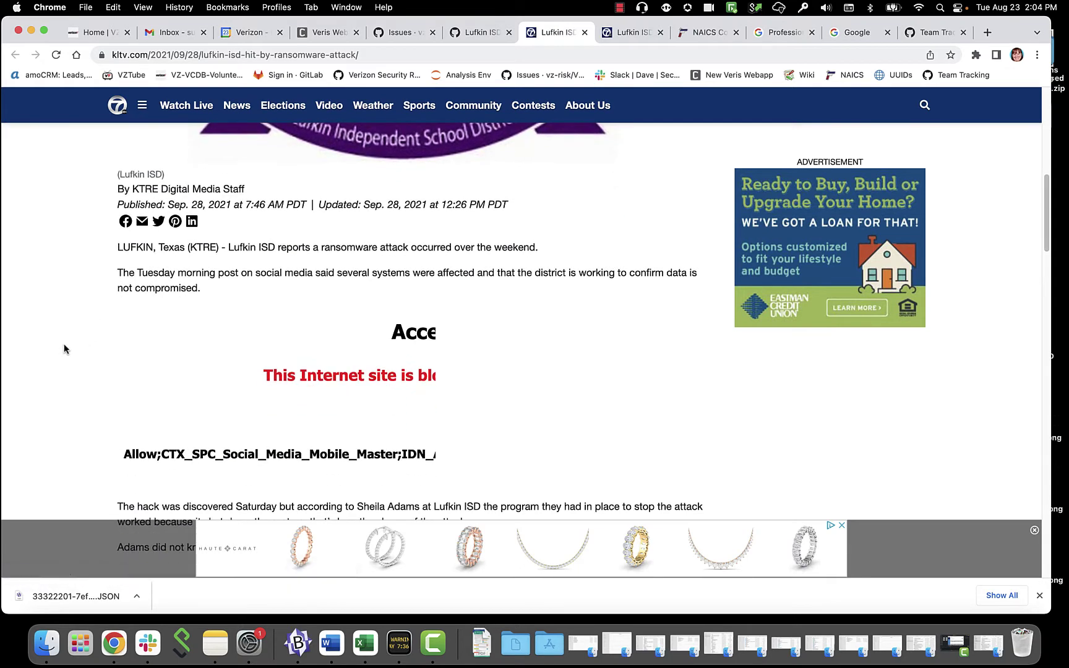
scroll(64, 349, "down", 1)
scroll(64, 349, "down", 2)
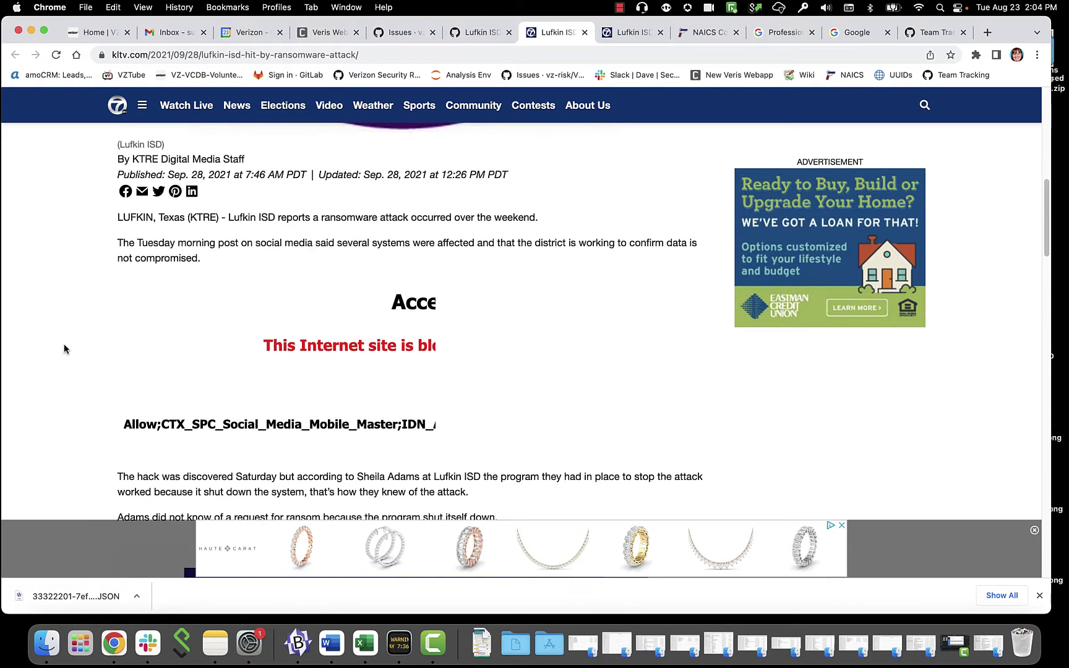
scroll(64, 349, "down", 2)
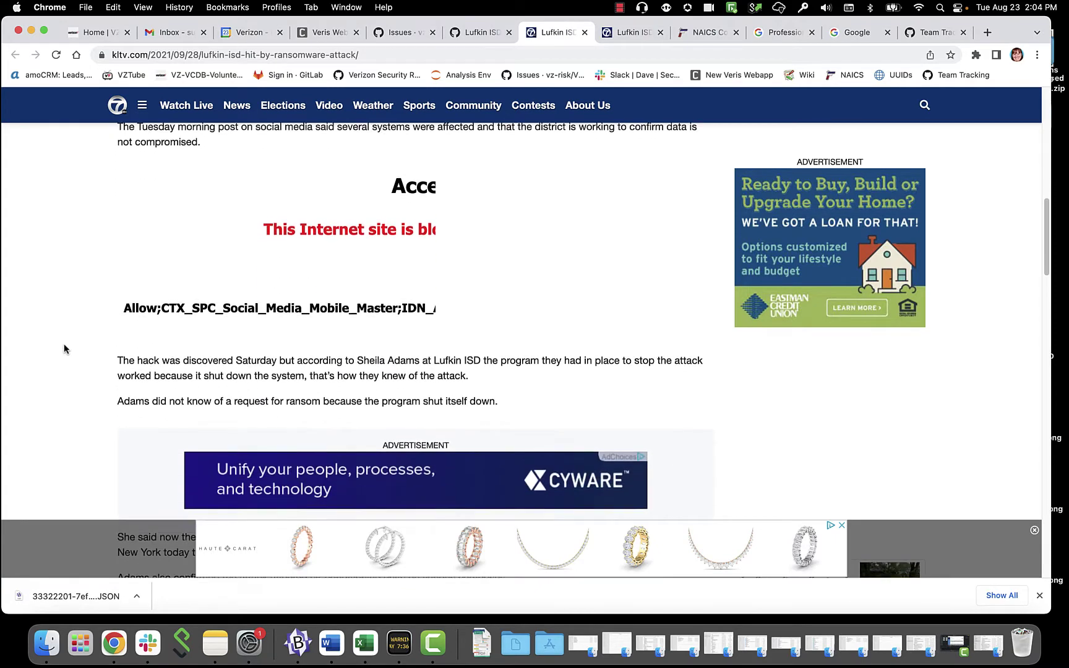
scroll(64, 348, "down", 2)
scroll(63, 349, "down", 3)
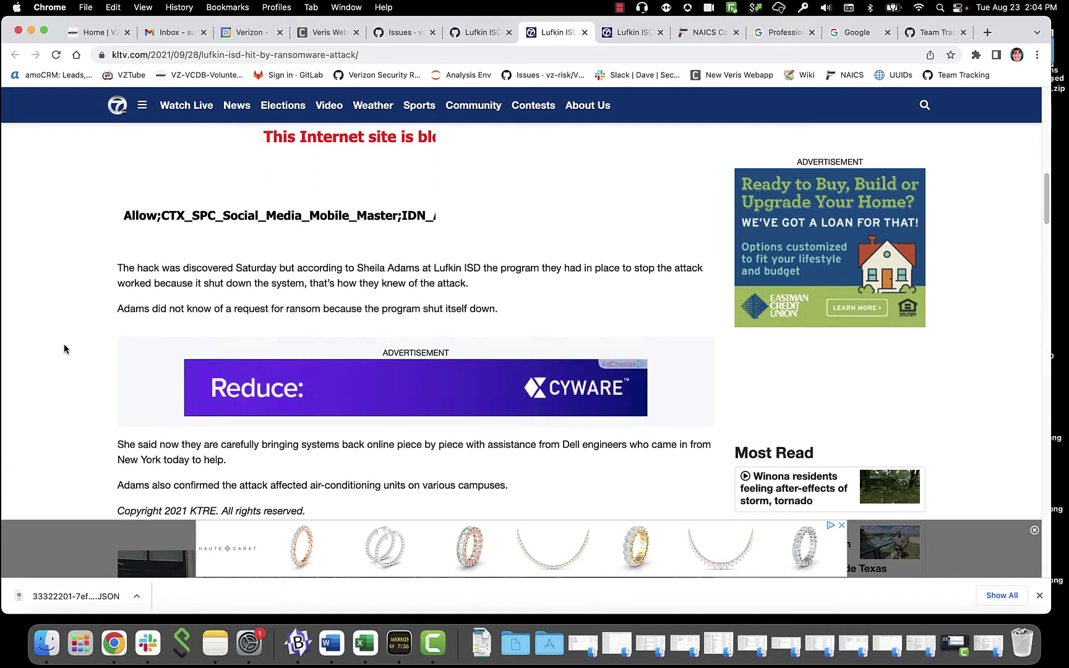
scroll(64, 349, "down", 1)
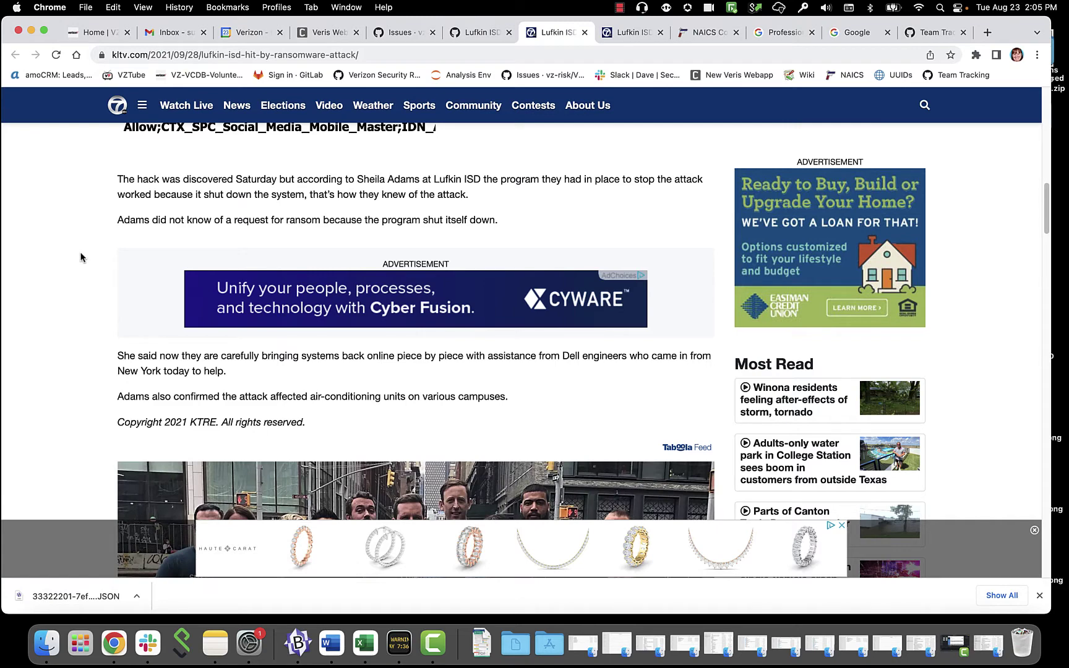
scroll(80, 257, "down", 3)
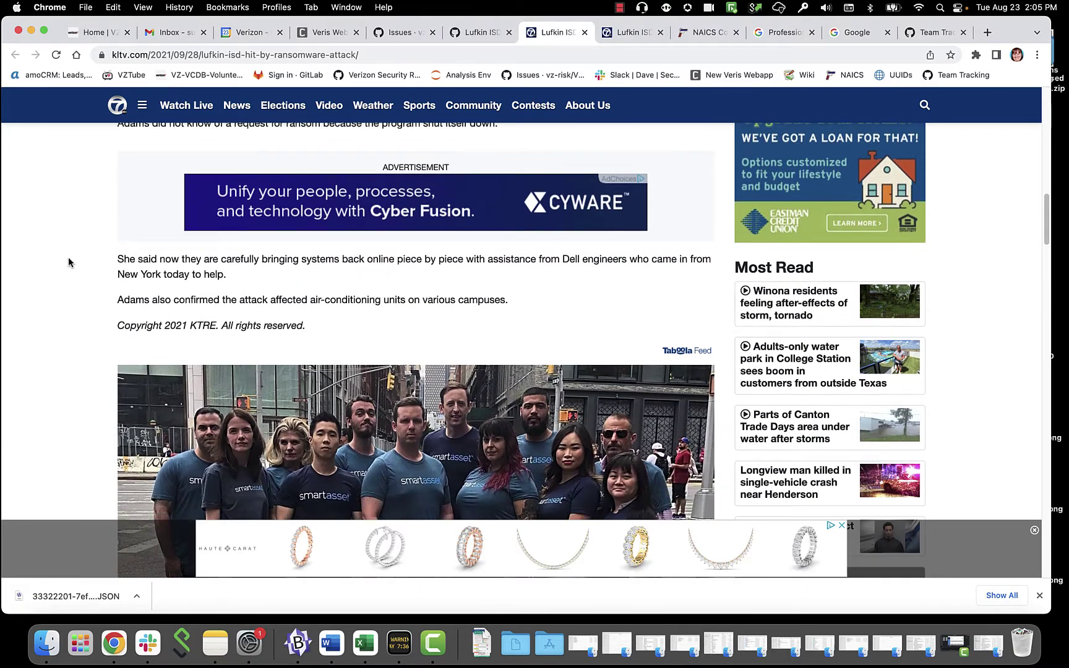
scroll(68, 262, "down", 3)
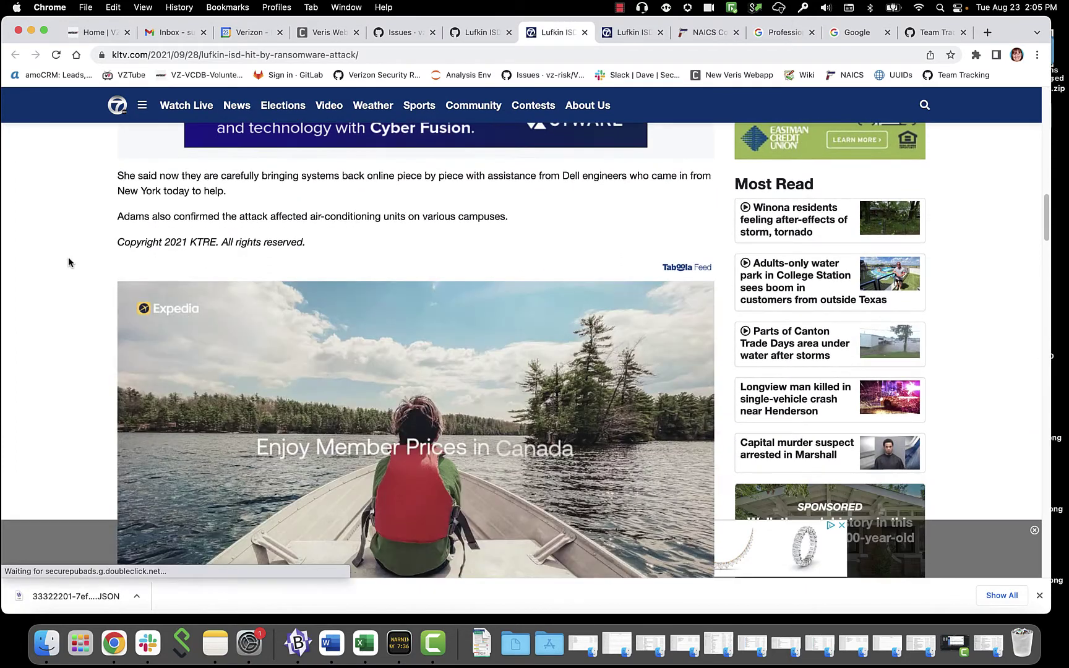
scroll(69, 262, "down", 1)
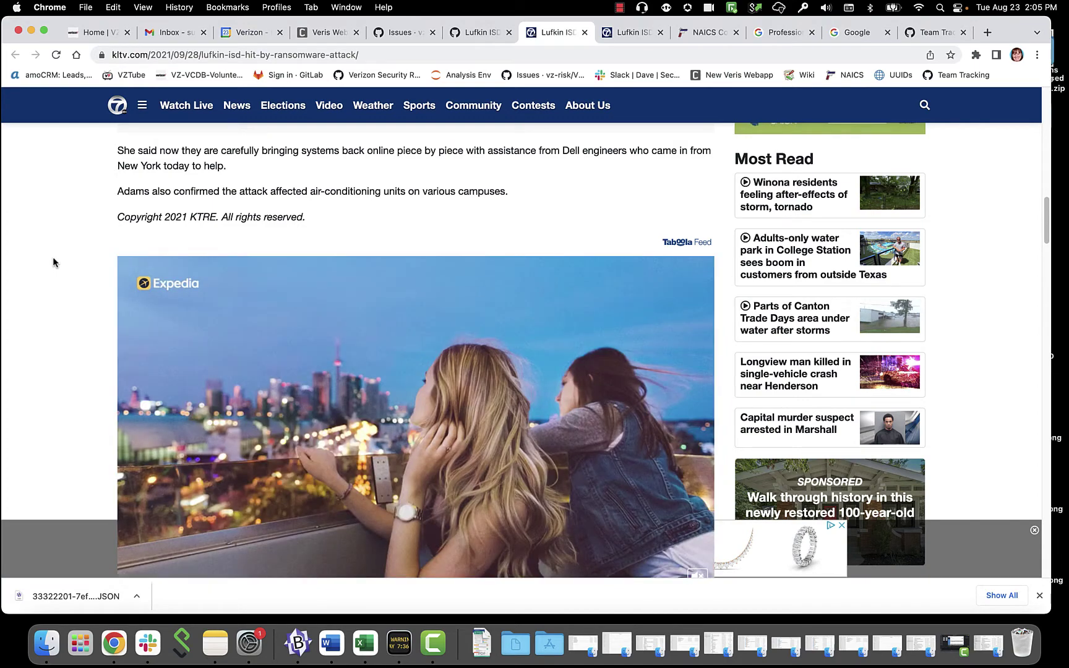
scroll(53, 257, "down", 5)
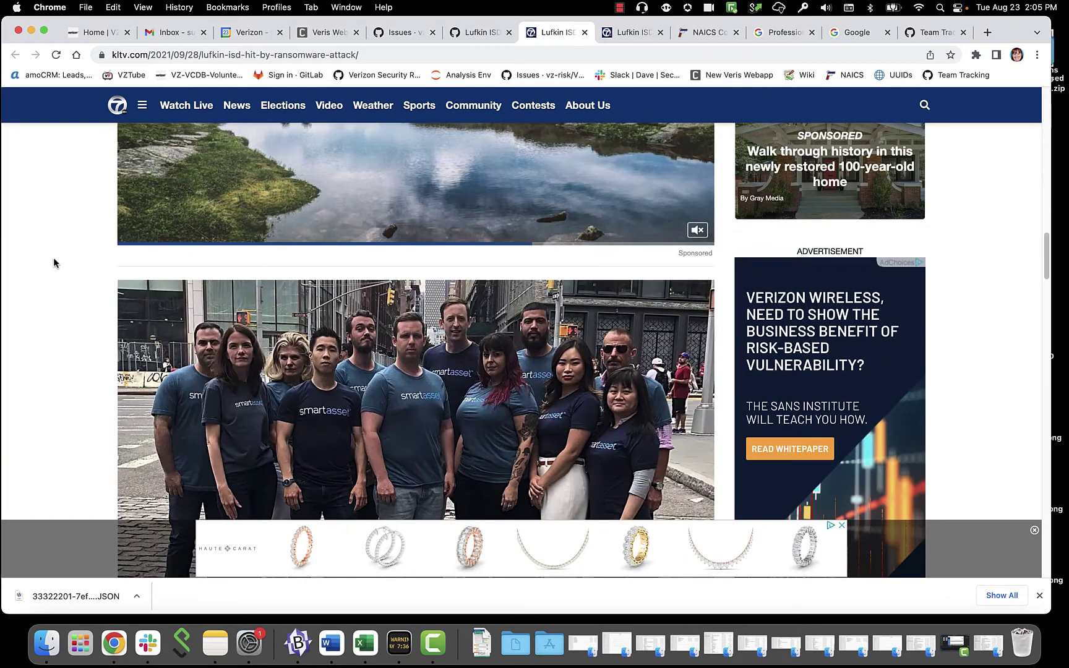
scroll(53, 257, "up", 15)
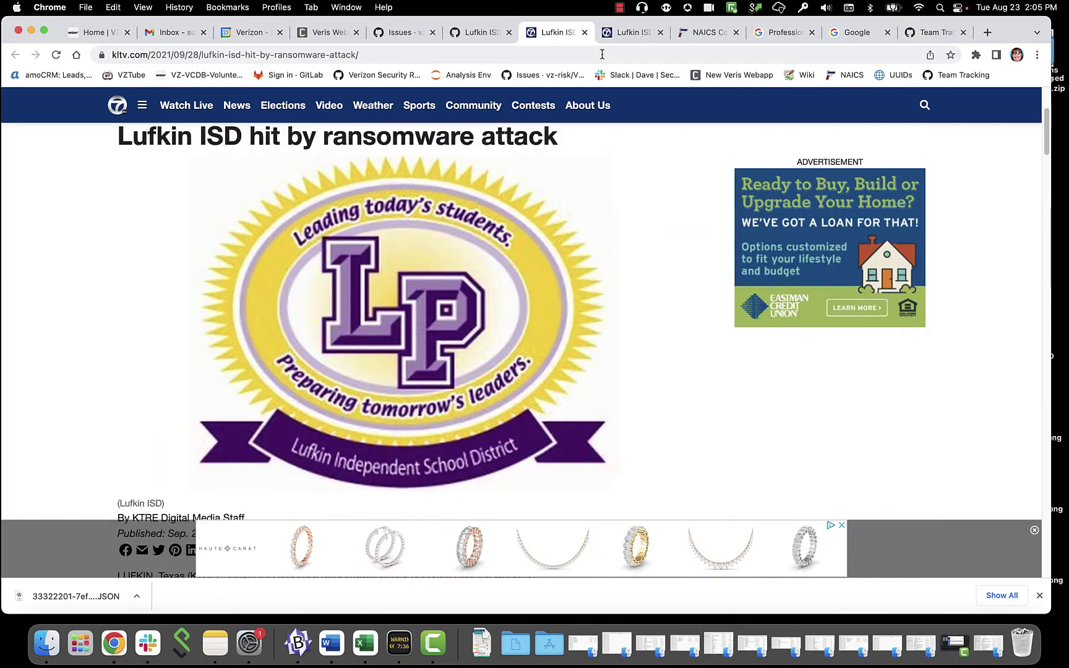
- Read the follow-up article "Lufkin ISD working to recover from September ransomware attack" for timing, ransom payment and data impact
left_click(626, 34)
scroll(642, 259, "down", 3)
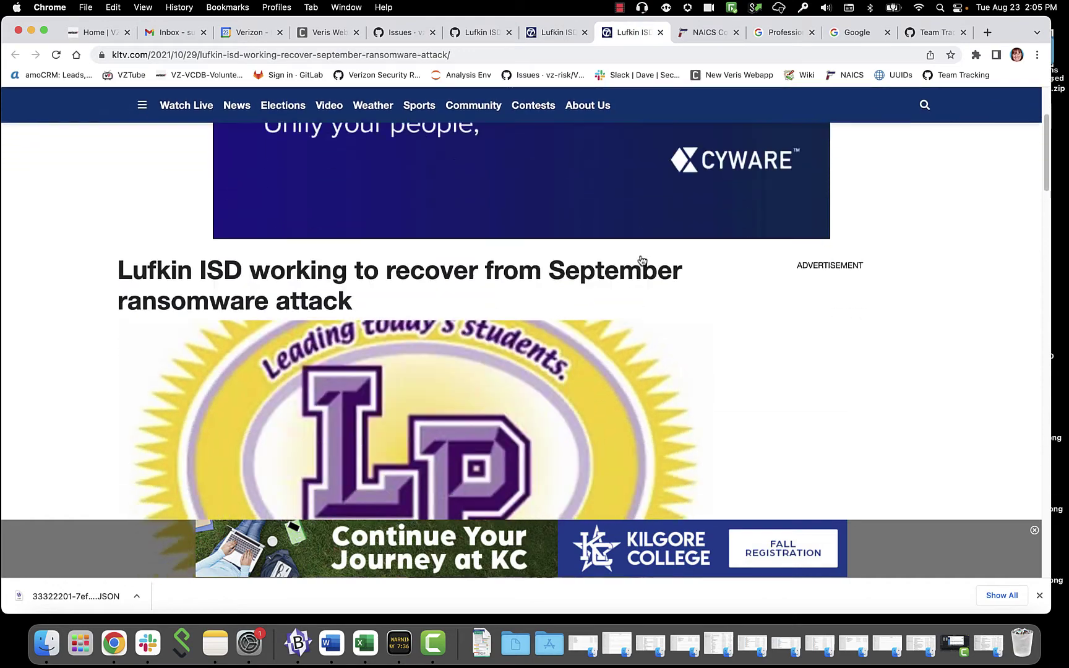
scroll(642, 259, "down", 2)
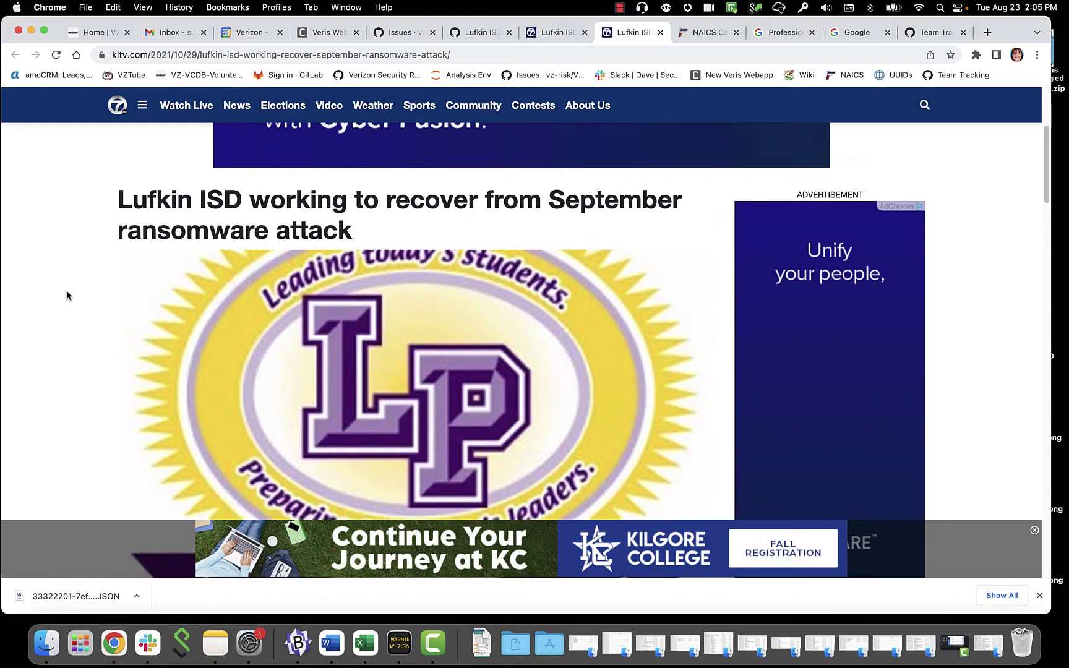
scroll(65, 291, "down", 7)
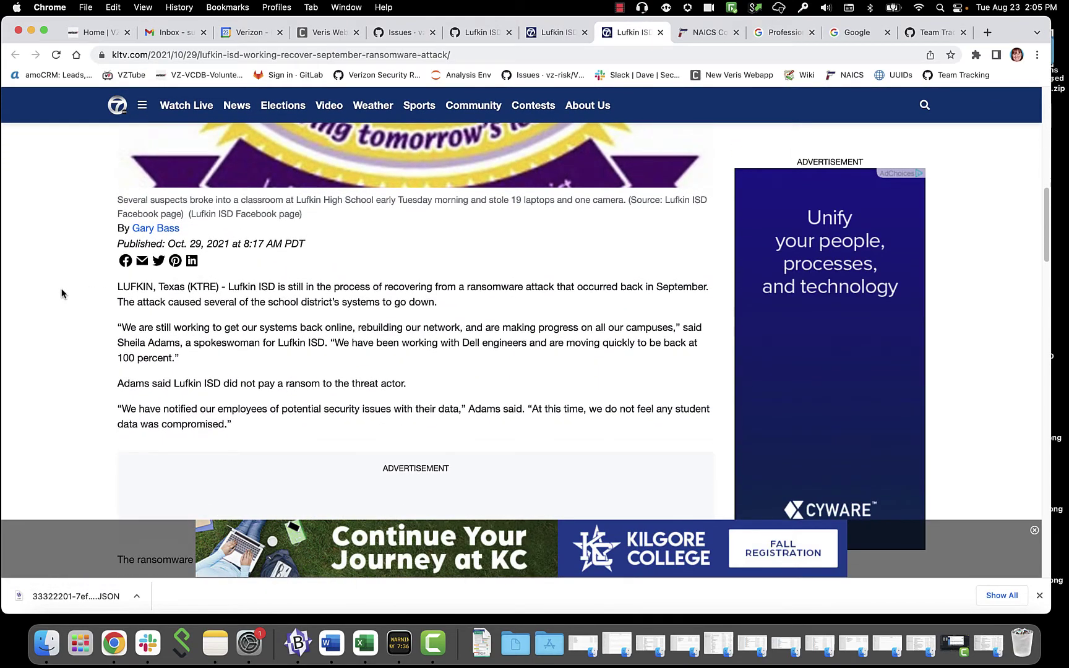
scroll(49, 275, "down", 8)
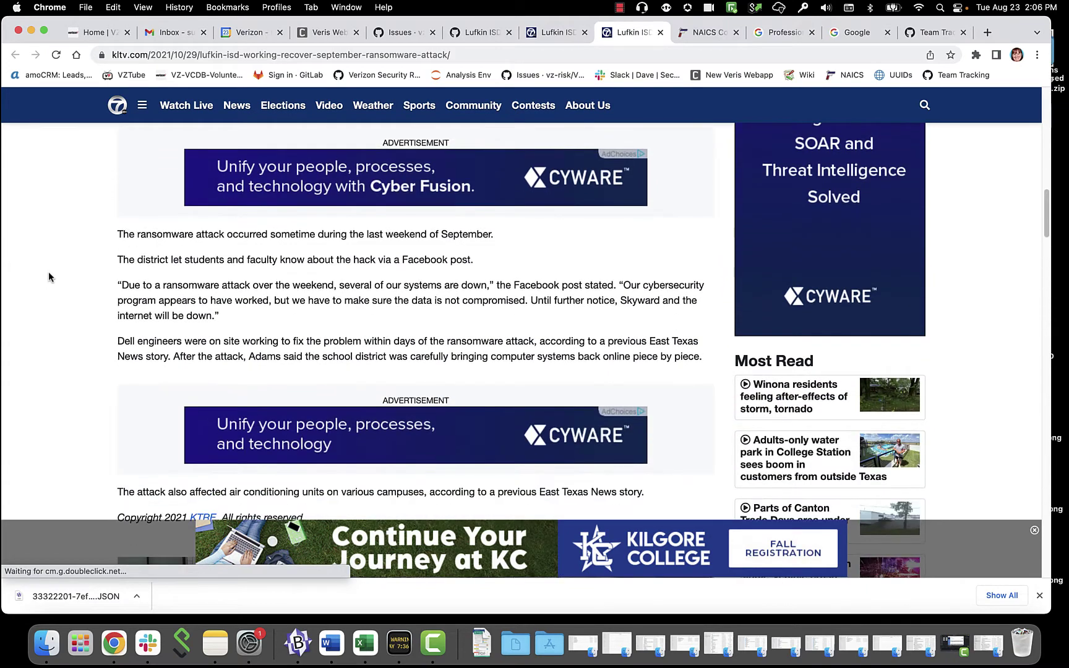
scroll(48, 276, "down", 2)
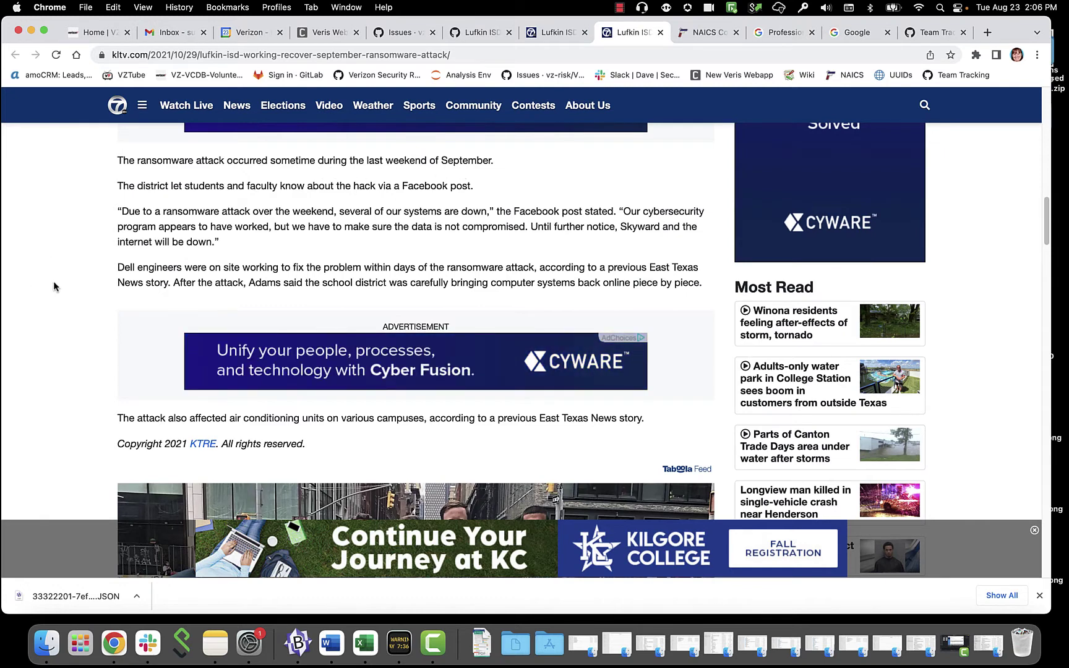
- Look up September 2021 in Google Calendar to find the dates of that month's last weekend
left_click(243, 34)
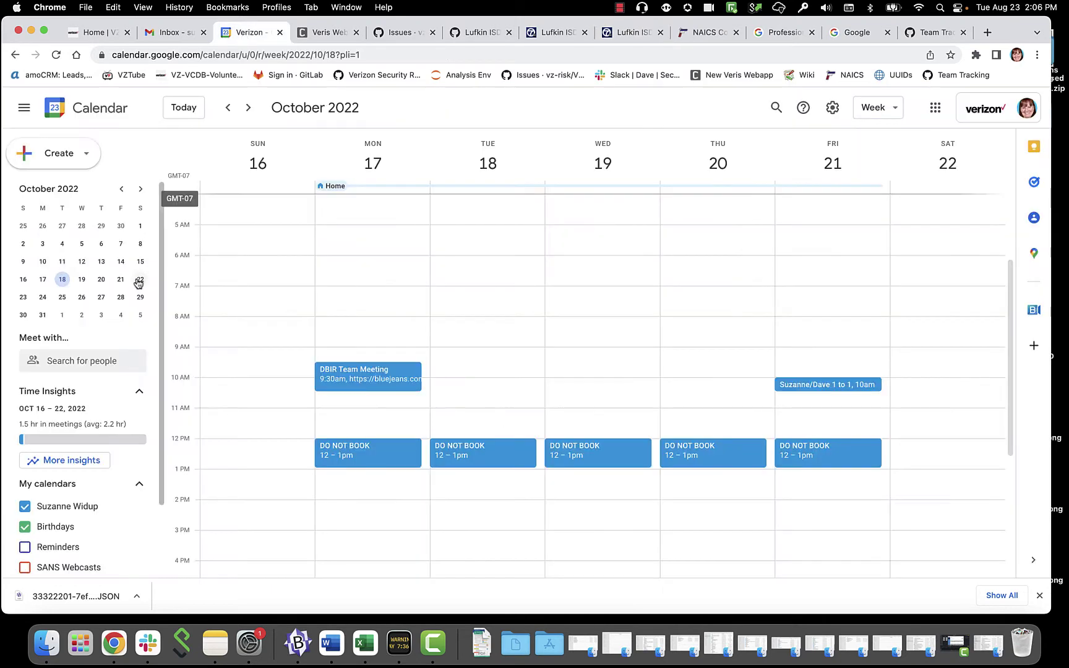
left_click(123, 190)
left_click(123, 190)
left_click(124, 190)
left_click(123, 190)
left_click(123, 190)
left_click(123, 190)
left_click(123, 190)
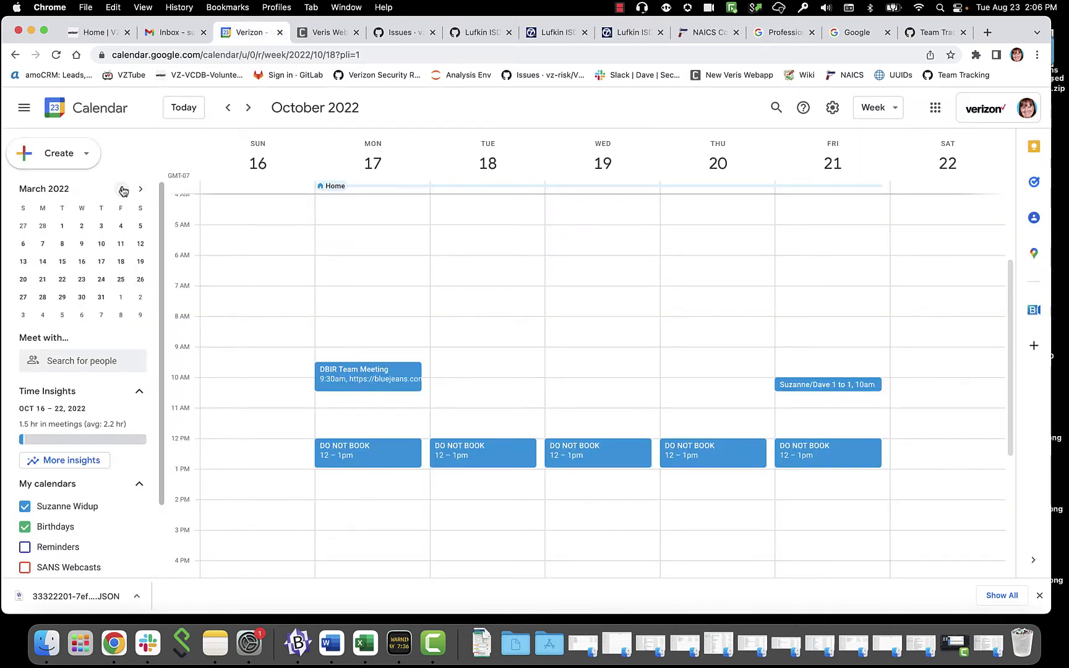
left_click(123, 190)
left_click(124, 190)
left_click(123, 190)
left_click(123, 190)
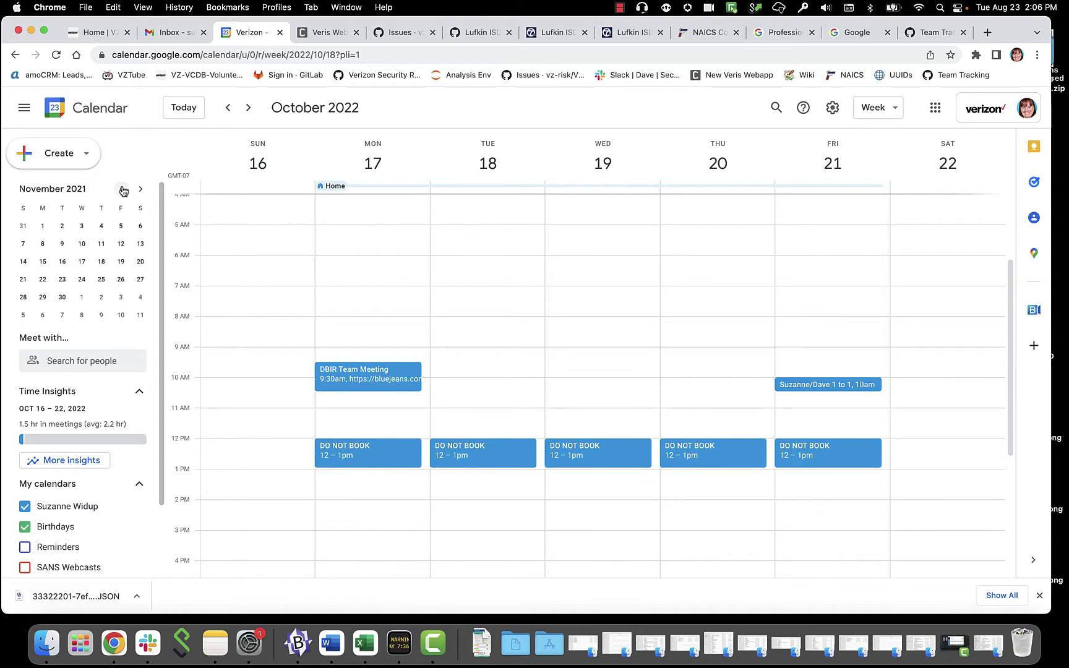
left_click(123, 190)
left_click(123, 190)
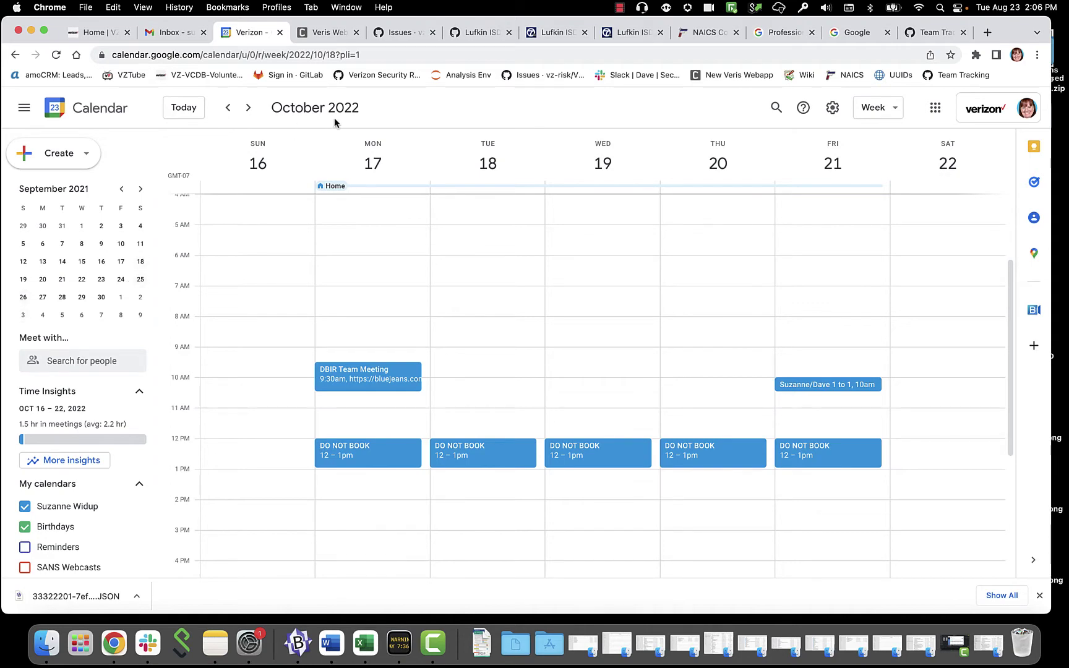
- Switch to the VERIS webapp and set the incident date's month to 9 and day to 25
left_click(330, 34)
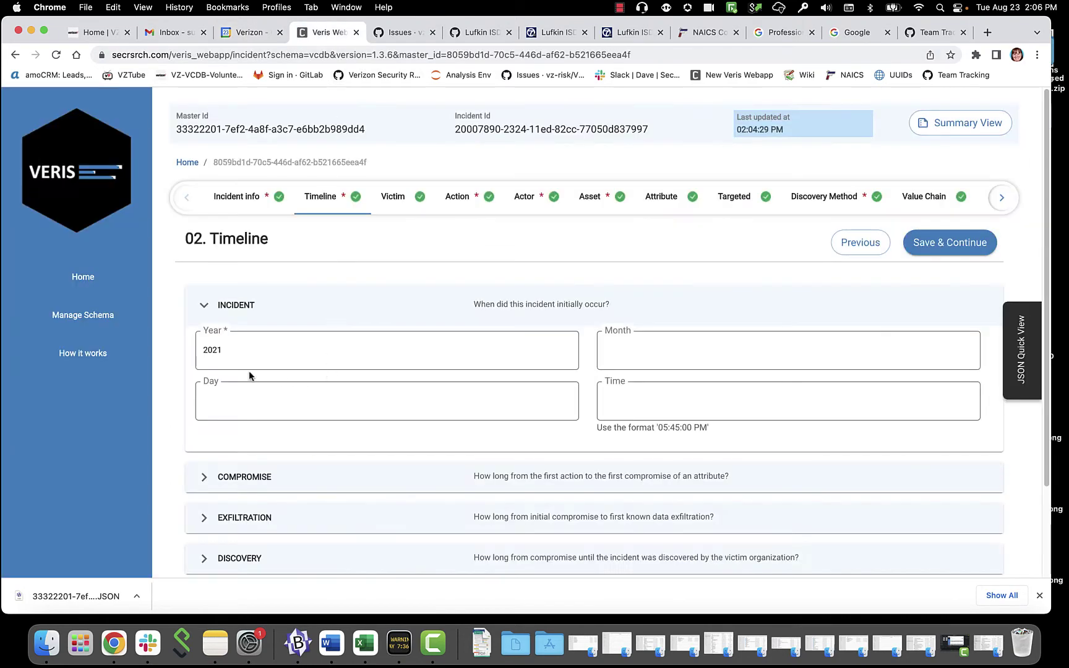
left_click(645, 365)
scroll(364, 495, "down", 1)
scroll(365, 495, "down", 1)
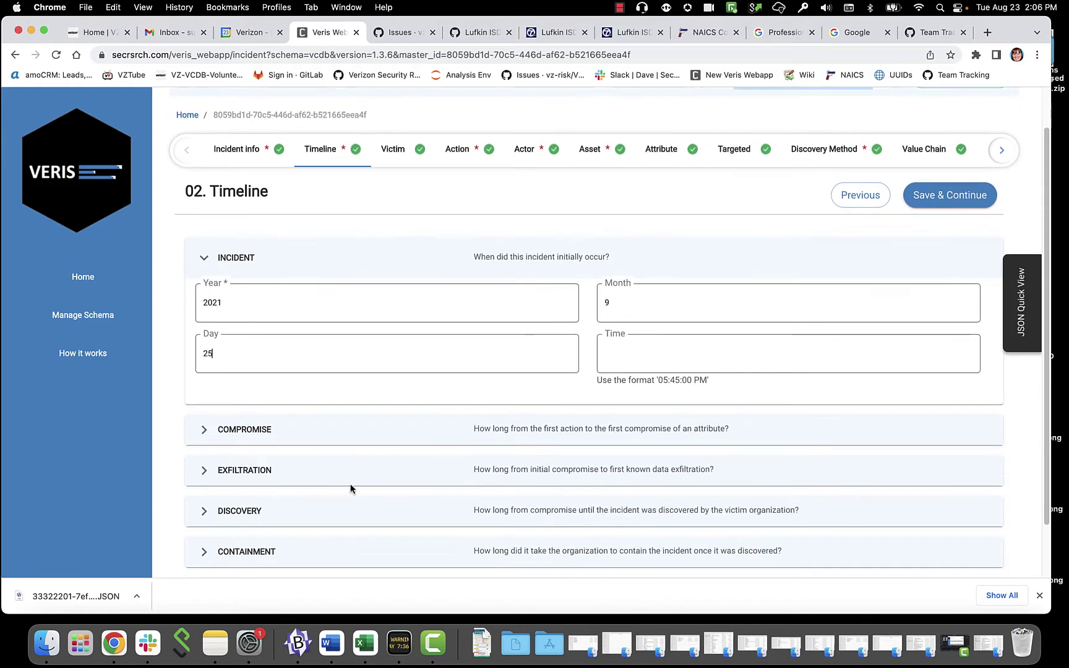
- Expand the Discovery section of the Timeline and set its unit to Hours
left_click(250, 510)
scroll(367, 432, "down", 2)
scroll(374, 424, "down", 2)
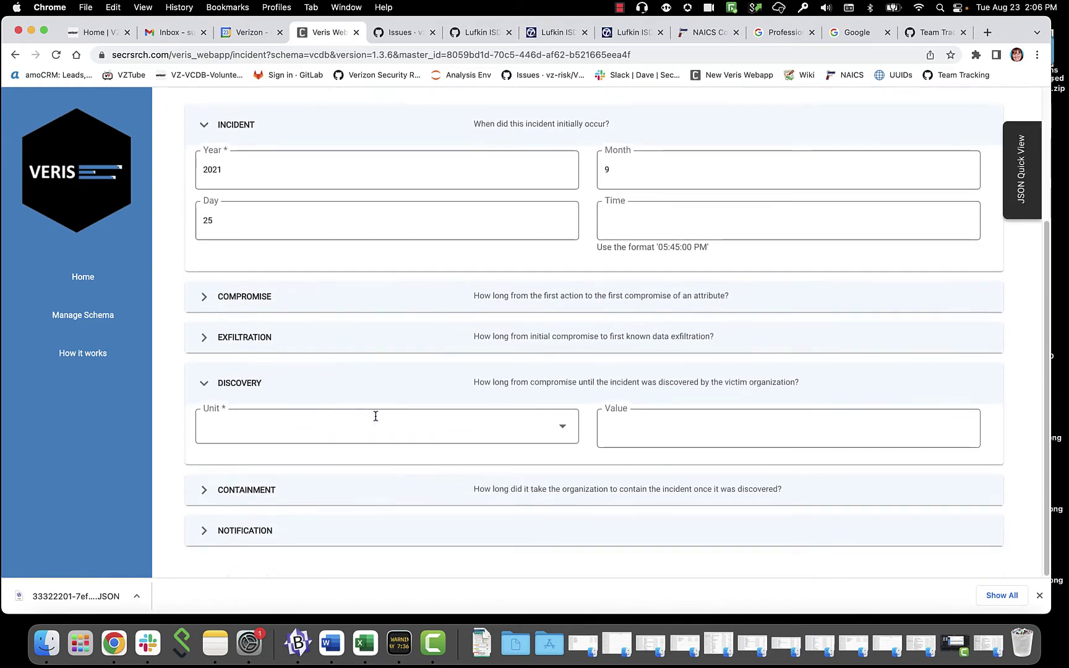
left_click(566, 428)
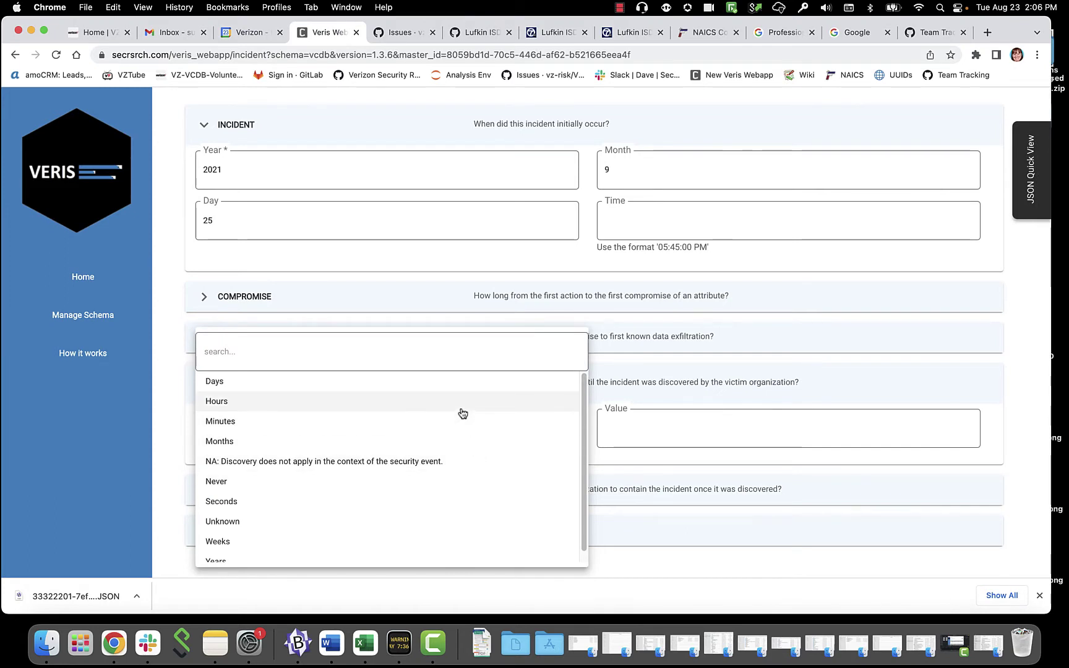
left_click(463, 409)
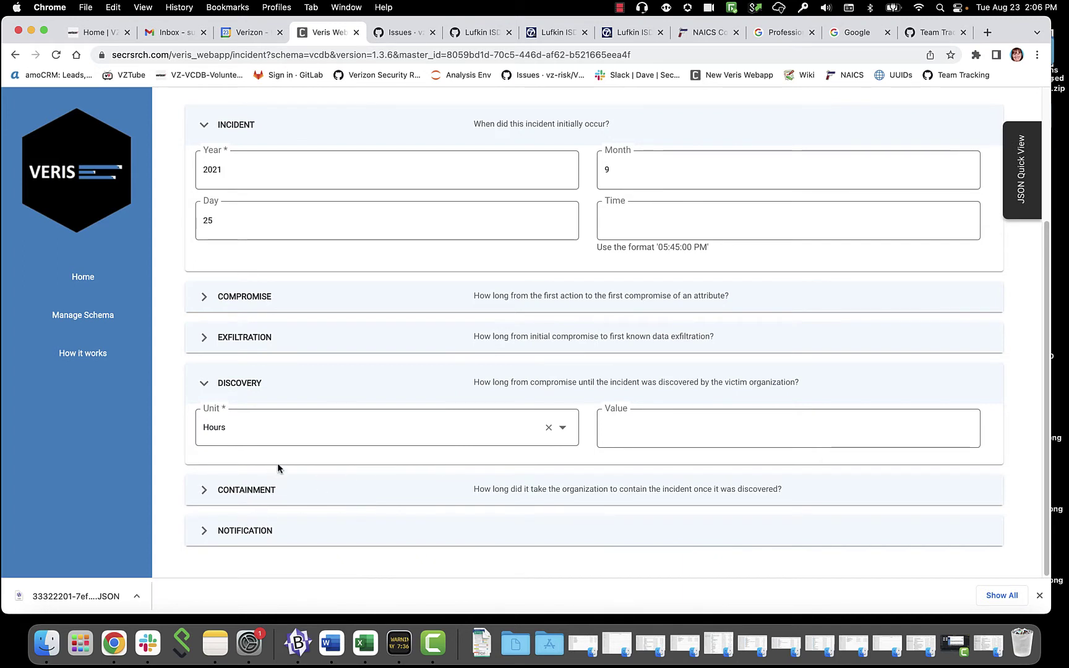
- Review the Containment and Notification sections without filling them in, then save the Timeline and continue to Victim
left_click(254, 490)
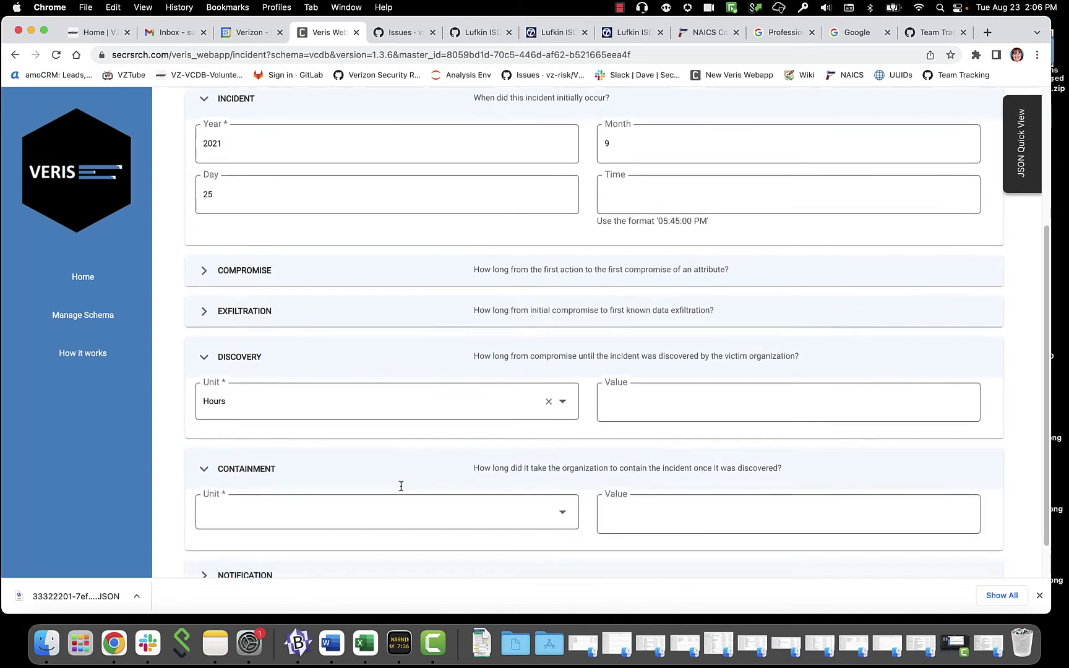
scroll(405, 486, "down", 2)
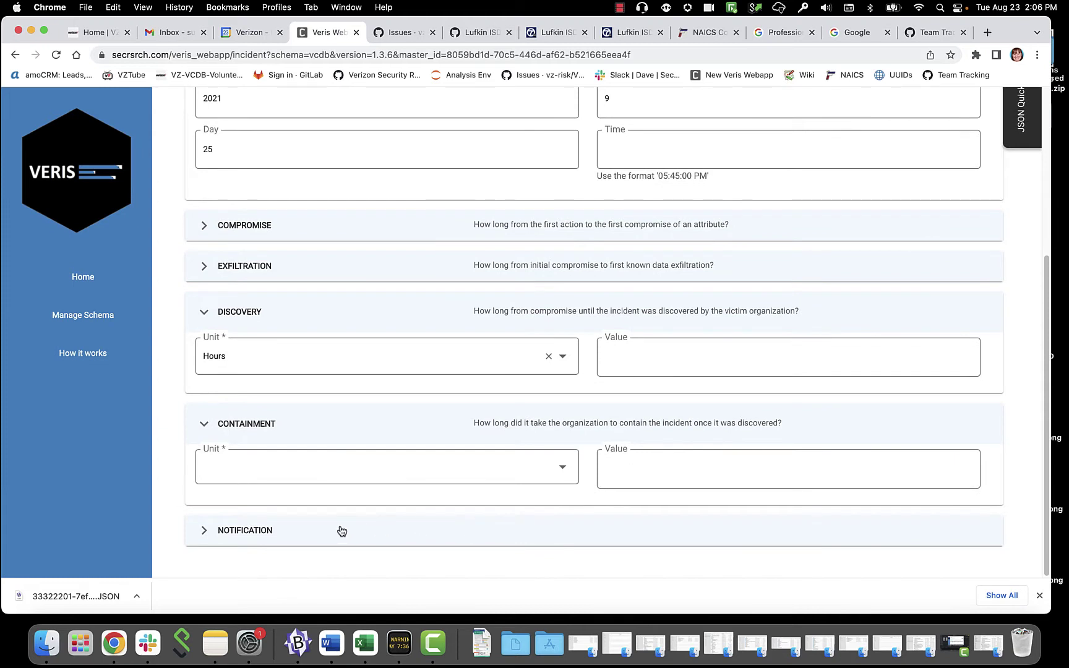
left_click(266, 533)
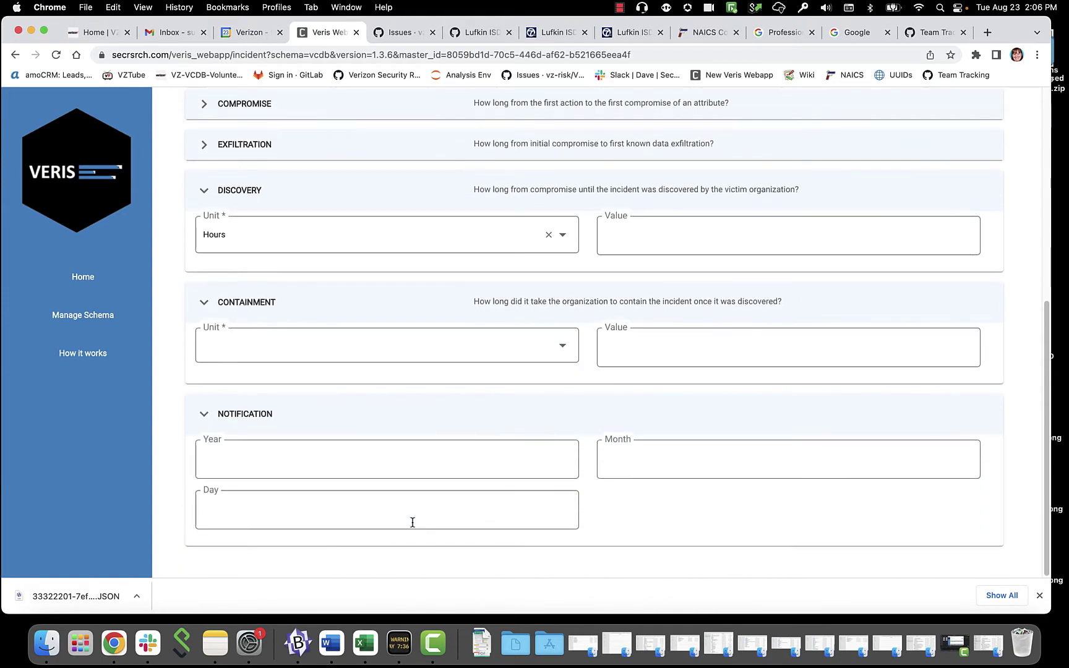
scroll(413, 522, "up", 4)
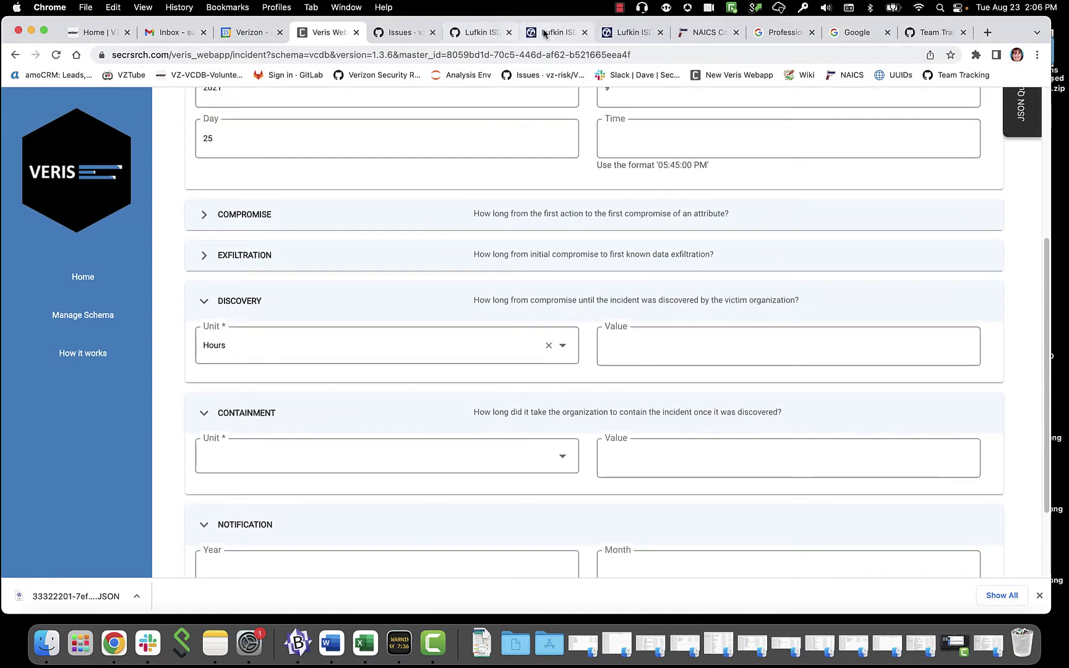
scroll(625, 335, "up", 10)
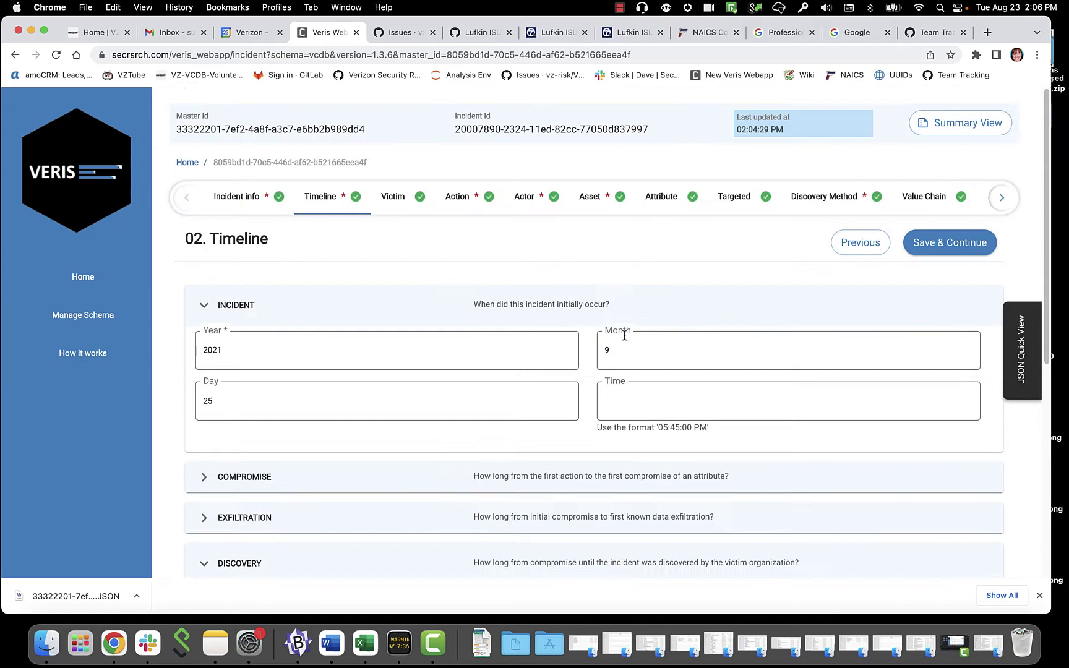
left_click(916, 247)
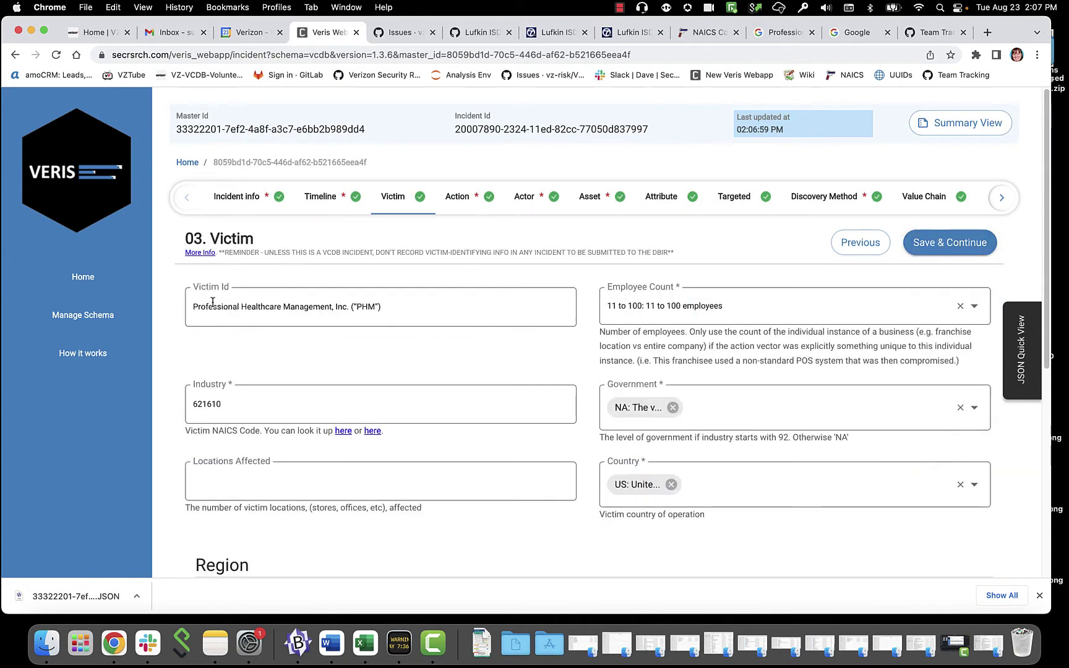
- Replace the Victim Id with "Lufkin Independent School District", taking "Lufkin" from the KLTV article
triple_click(381, 306)
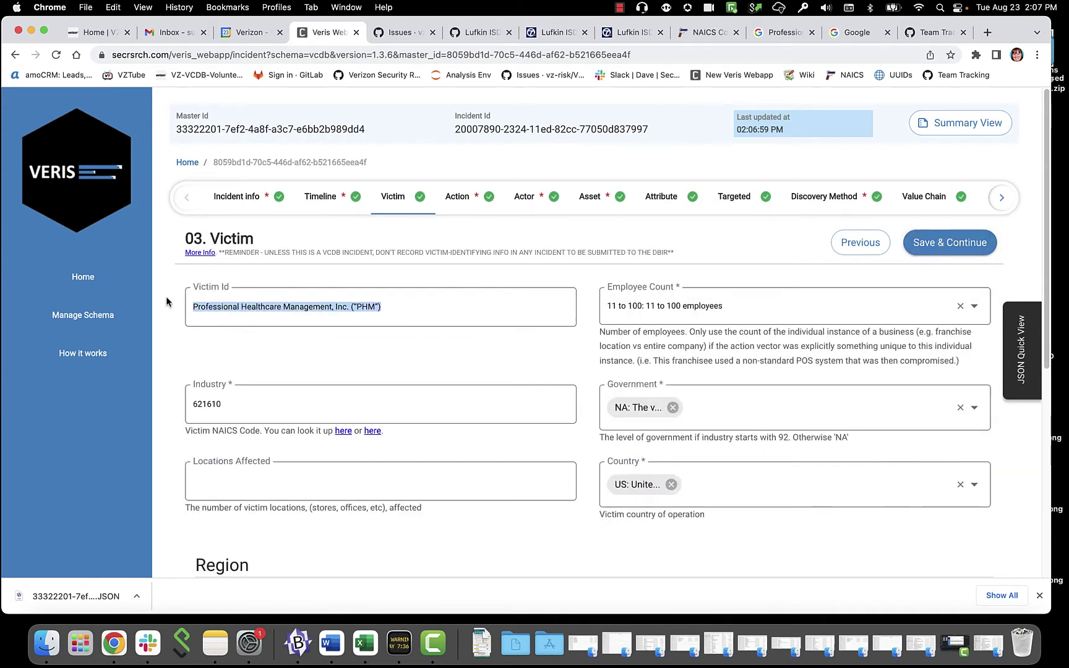
key("BackSpace")
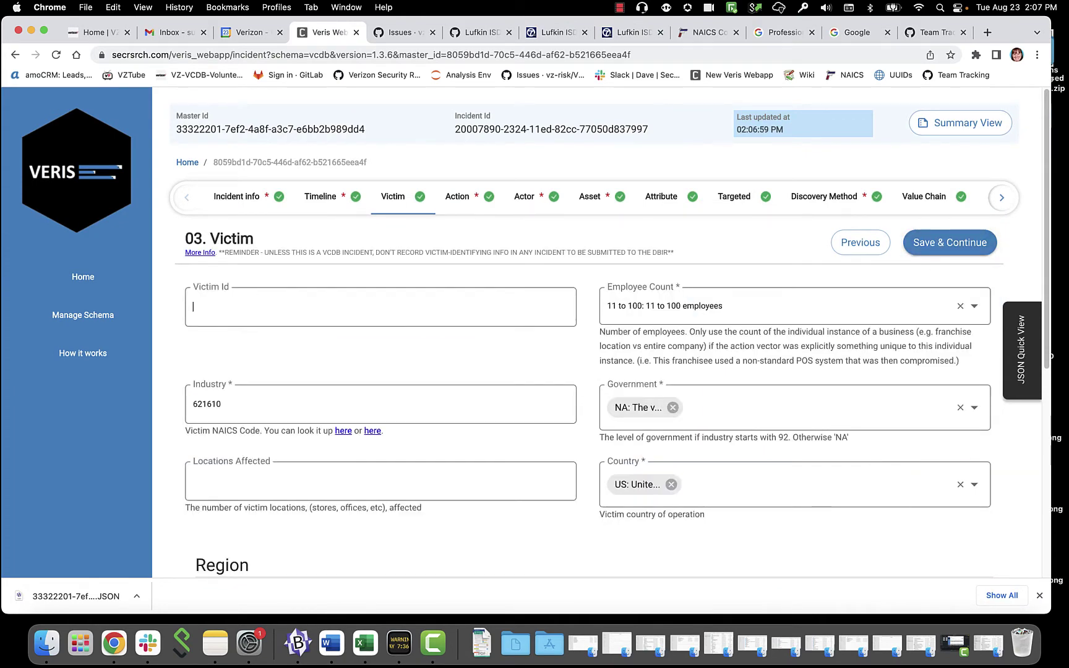
left_click(547, 34)
scroll(569, 310, "down", 3)
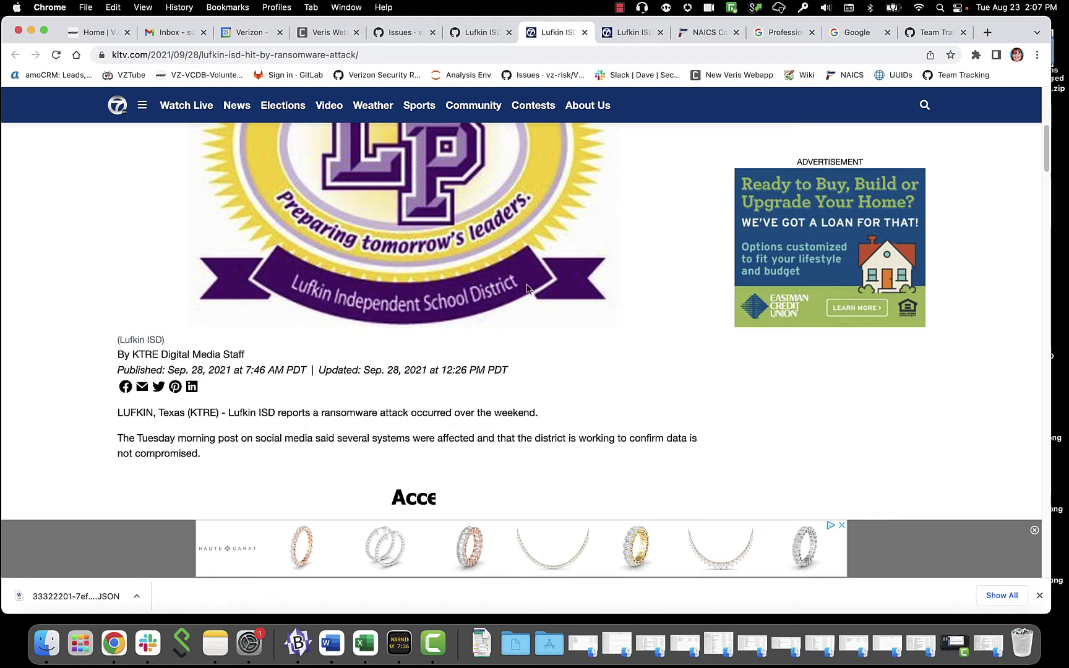
double_click(244, 413)
key("super+c")
left_click(332, 32)
key("super+v")
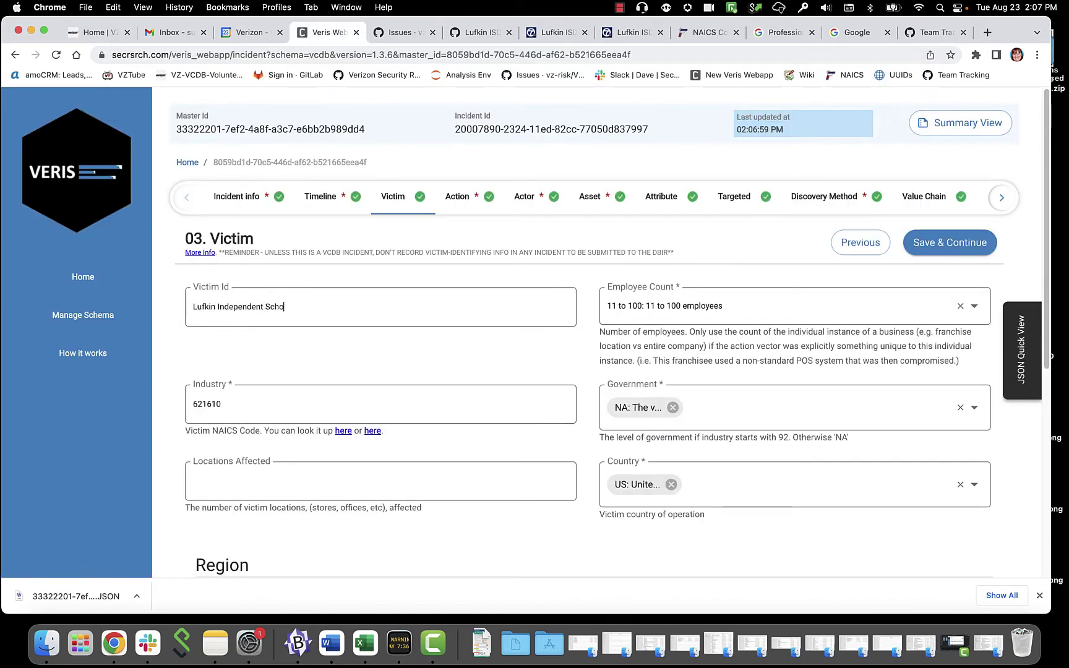
type("Independent School Distrib")
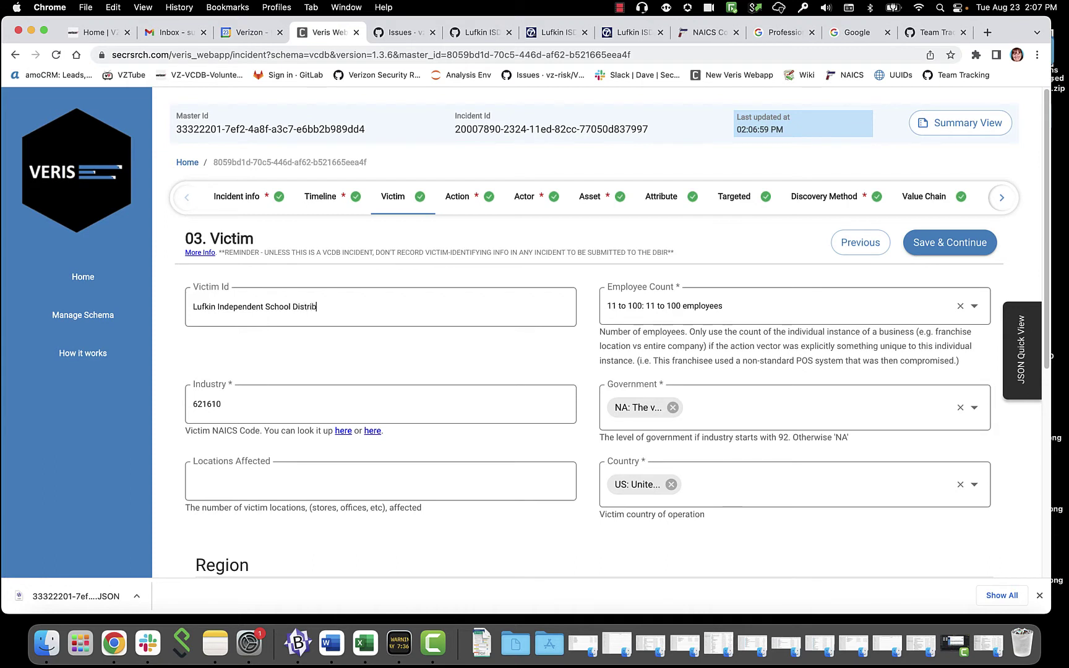
key("BackSpace")
type("ct")
- Copy the Victim Id and search Google for "Lufkin Independent School District number of employees"
left_click_drag(334, 306, 182, 292)
key("super+c")
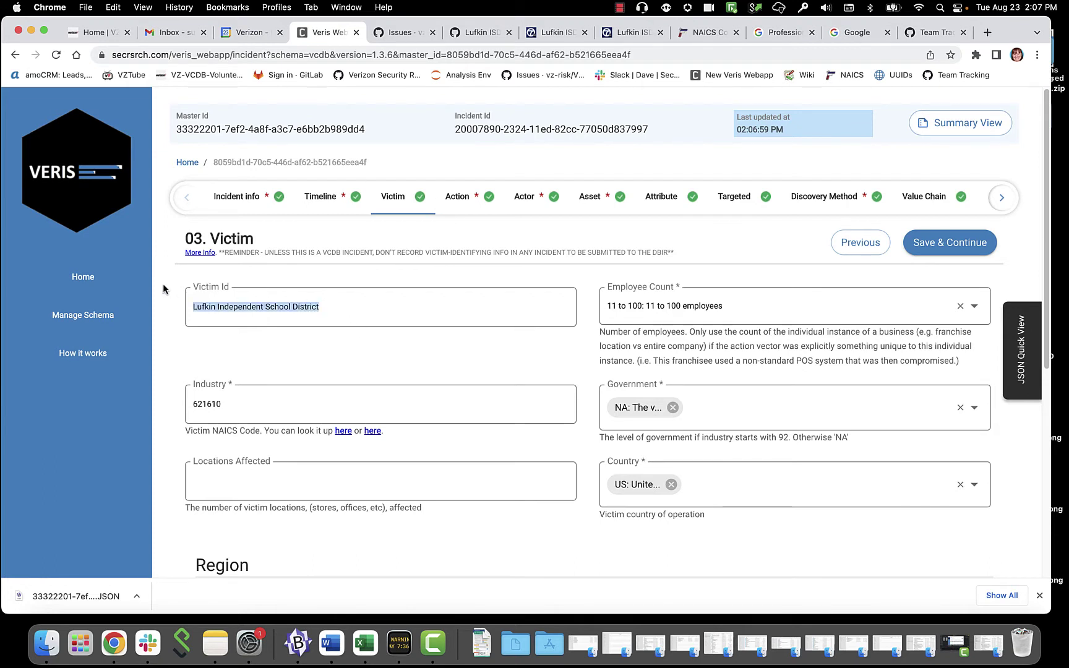
left_click(781, 32)
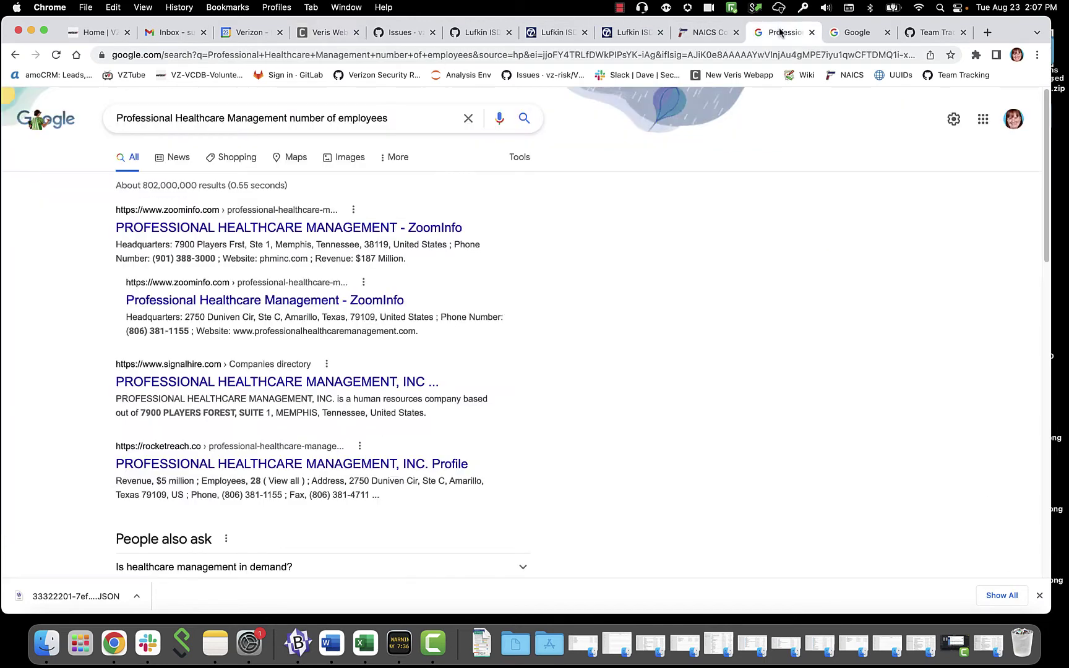
left_click(288, 117)
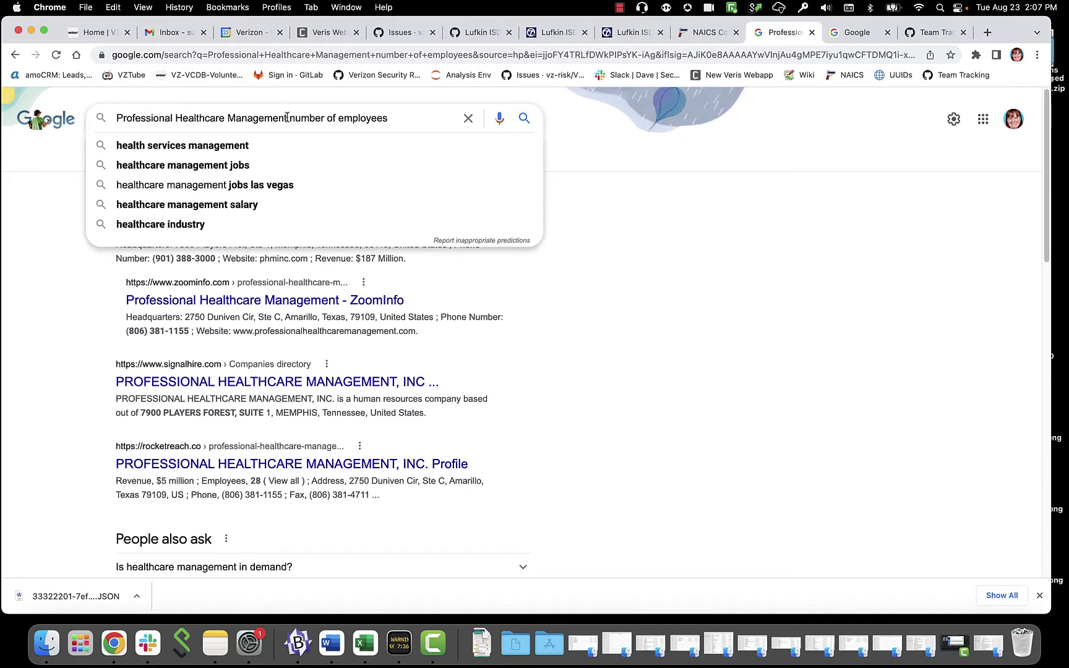
left_click_drag(288, 118, 24, 100)
key("super+v")
key("Return")
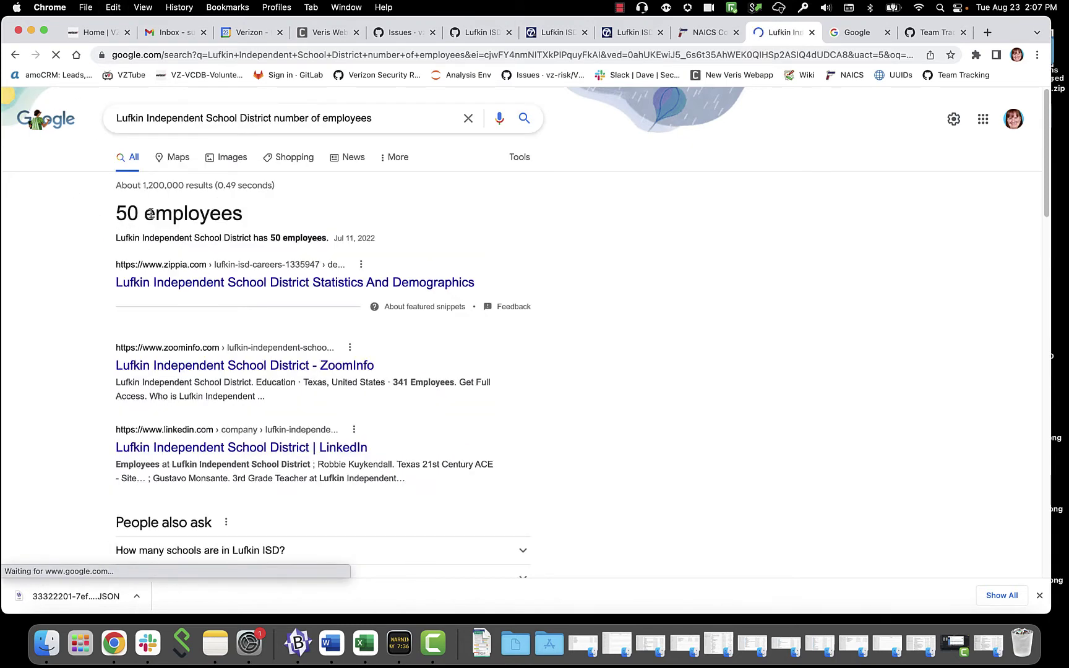
- Clear the victim's Industry code and open Sector 61: Educational Services in the NAICS code list
left_click(333, 33)
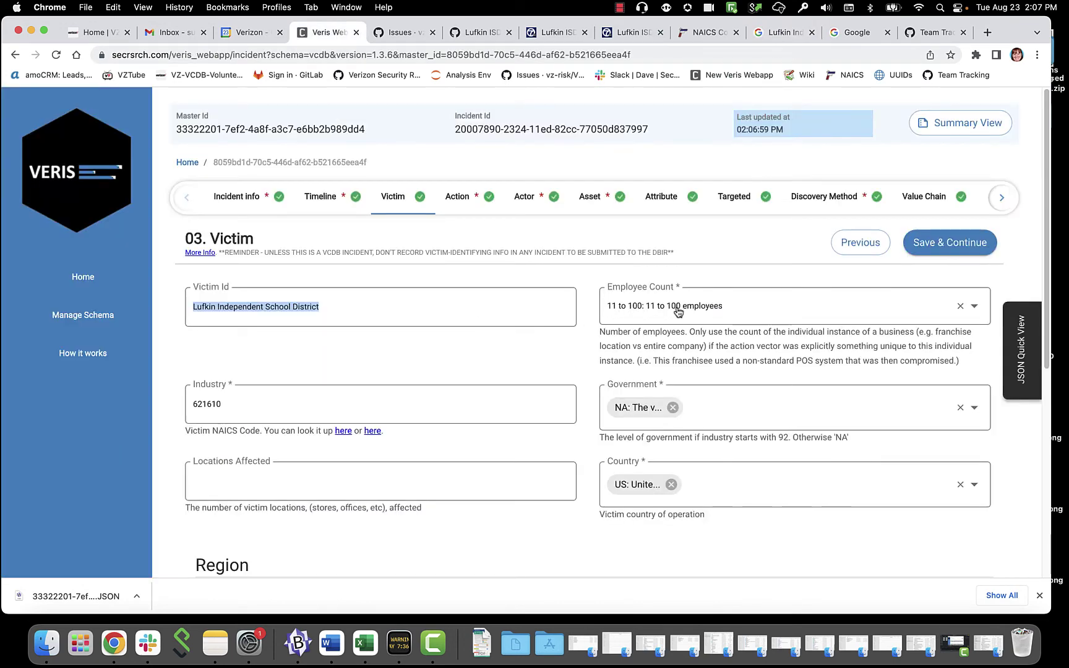
left_click_drag(234, 404, 199, 404)
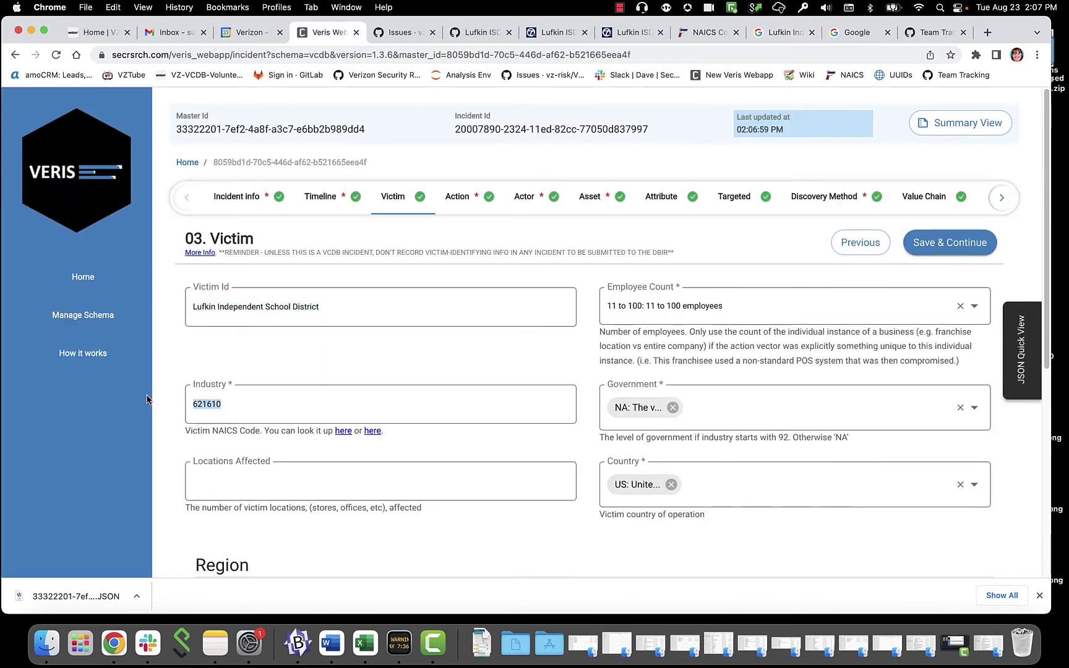
key("BackSpace")
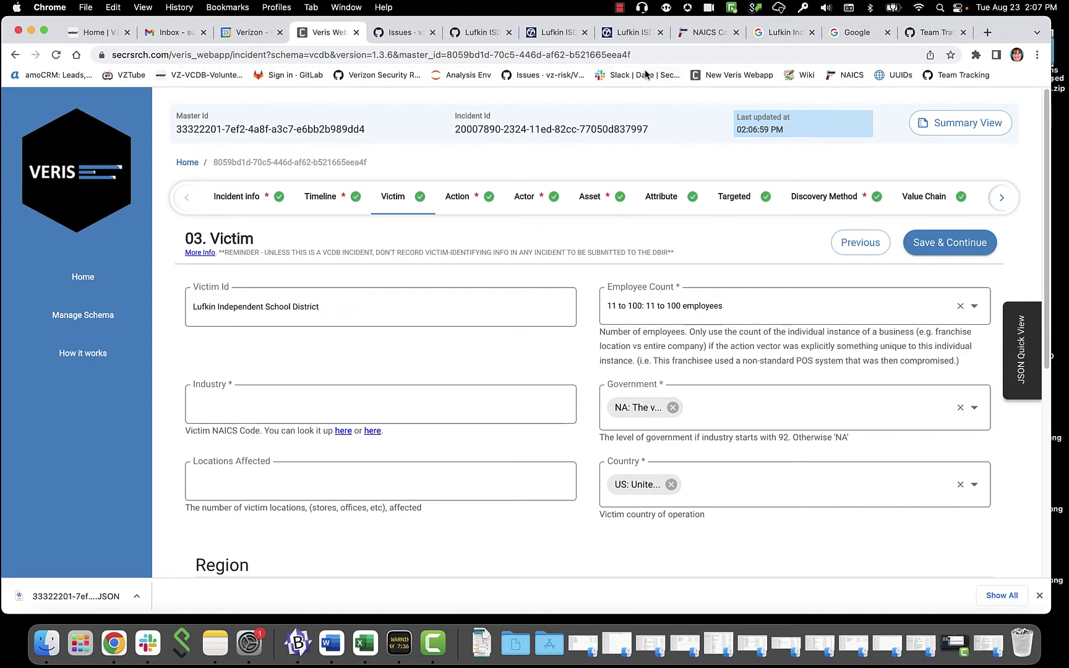
left_click(702, 34)
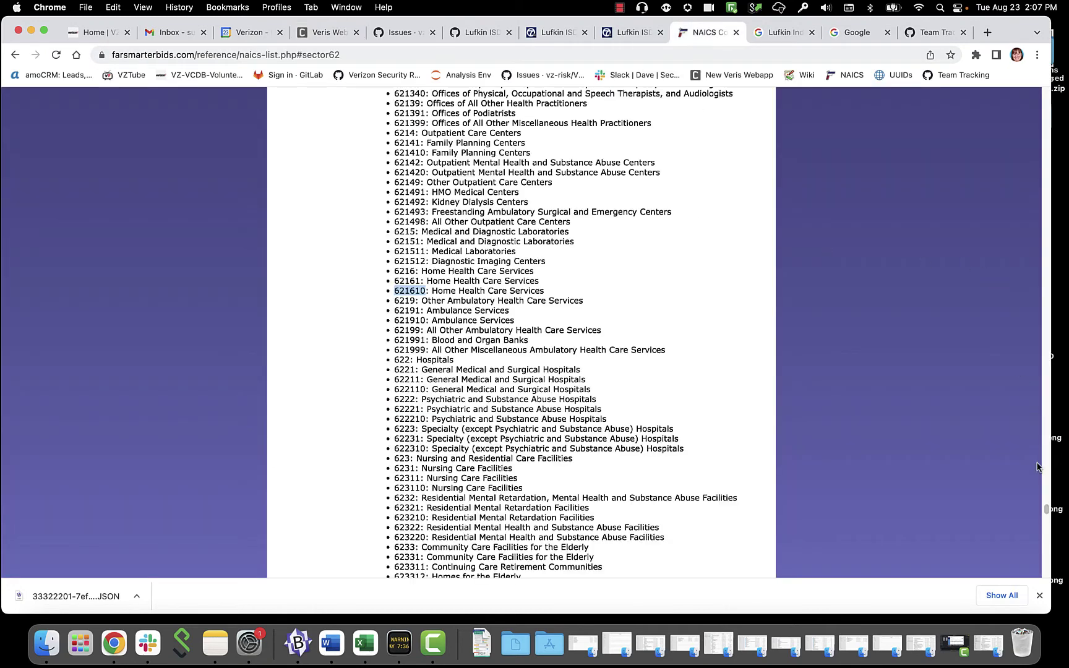
left_click_drag(1046, 511, 1008, 89)
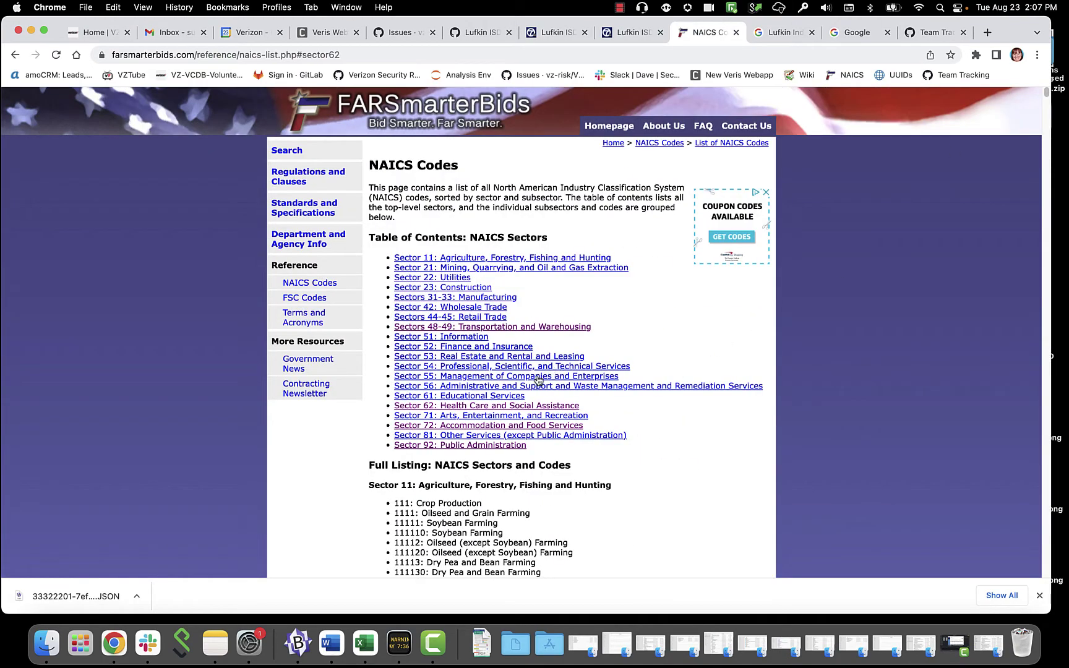
left_click(508, 396)
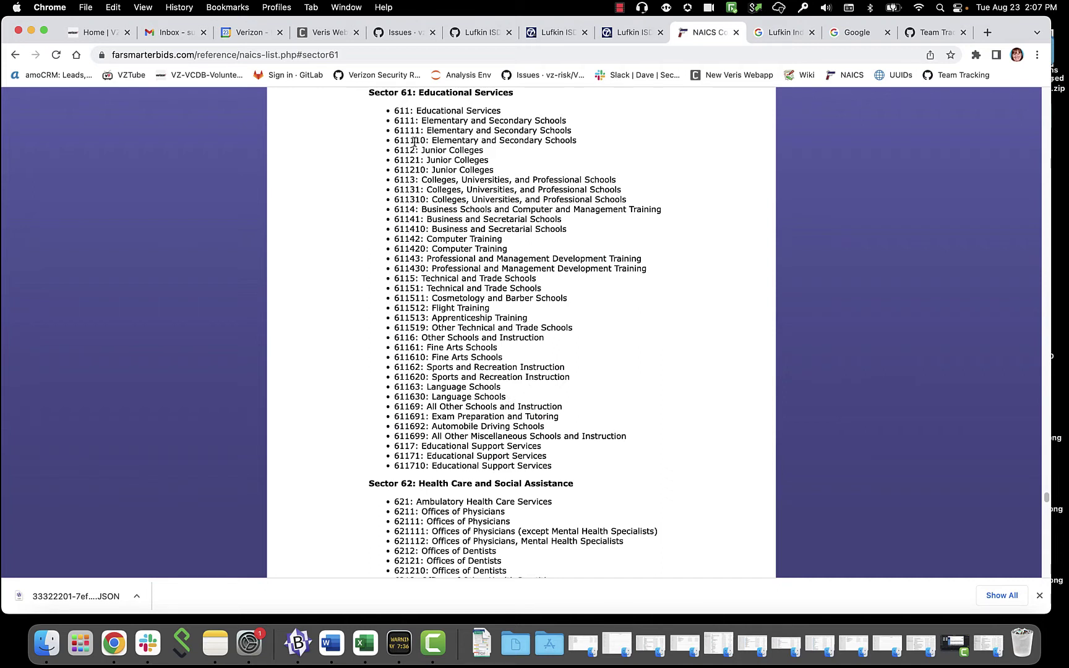
- Copy the six-digit NAICS code 611110 for Elementary and Secondary Schools into the victim's Industry
double_click(414, 141)
key("super+c")
left_click(323, 34)
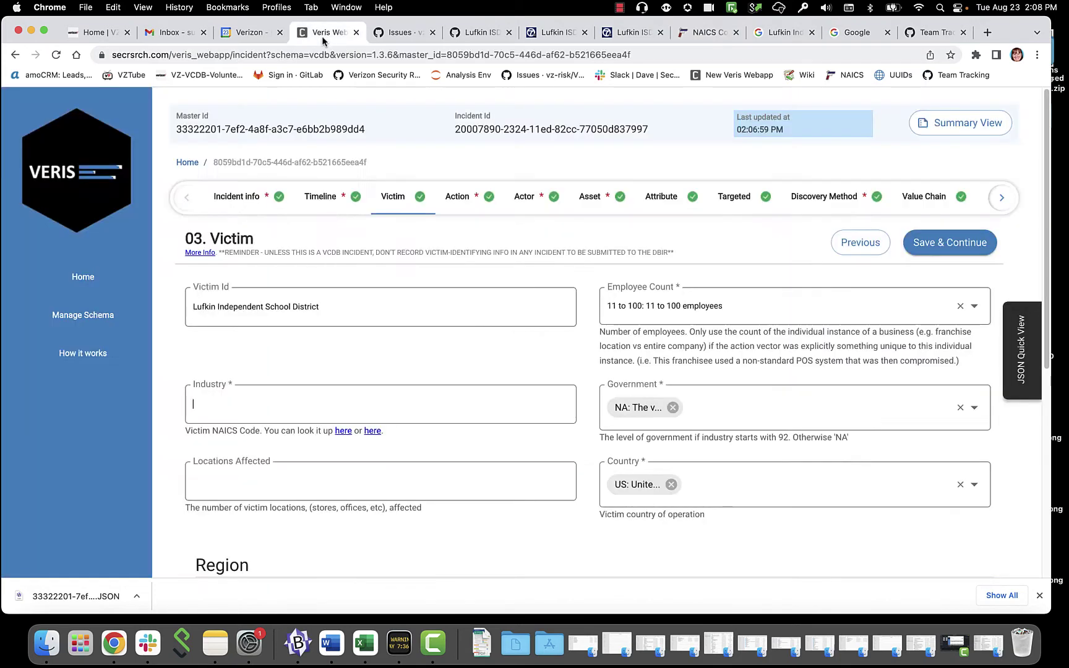
left_click(267, 397)
key("super+v")
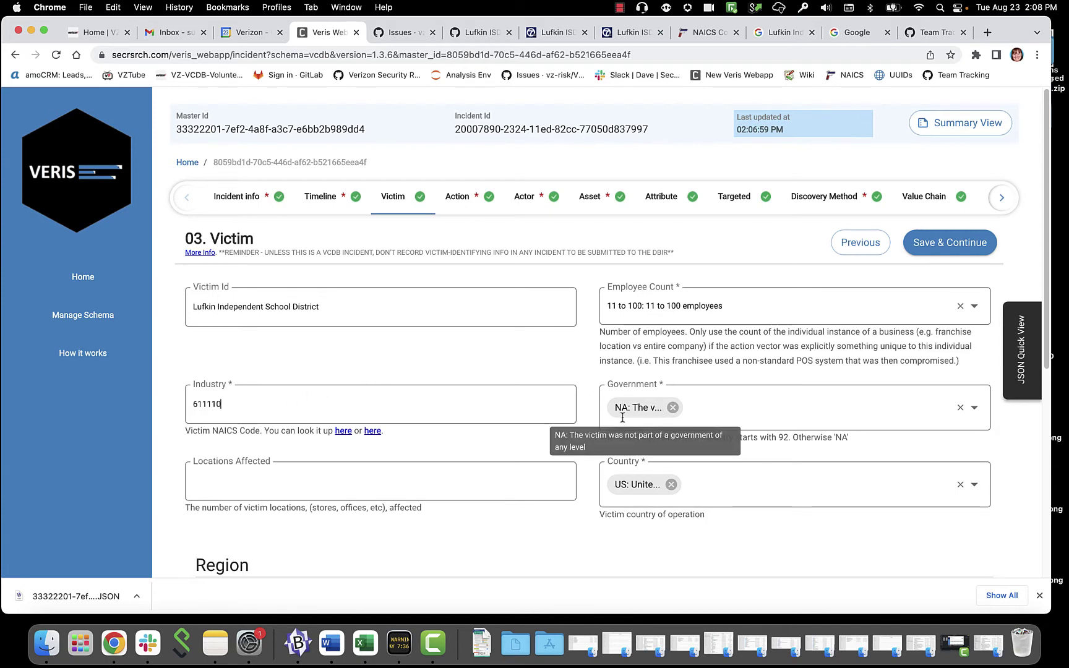
- Check the victim's country, region and state against the KLTV article, and save the Victim section
scroll(719, 272, "down", 3)
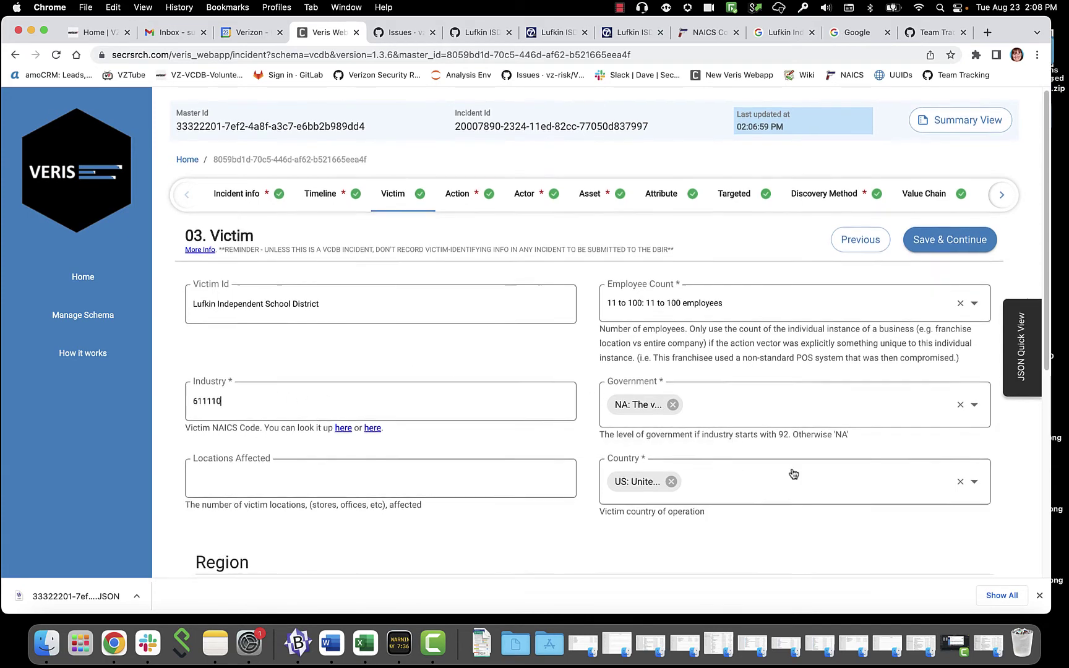
left_click(481, 32)
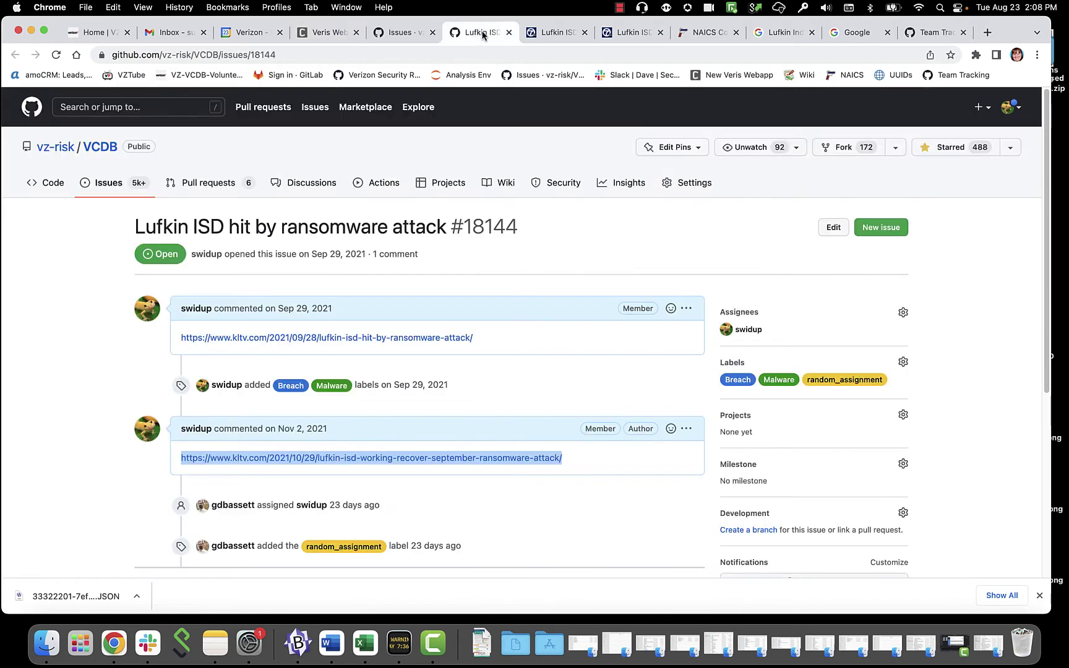
left_click(552, 32)
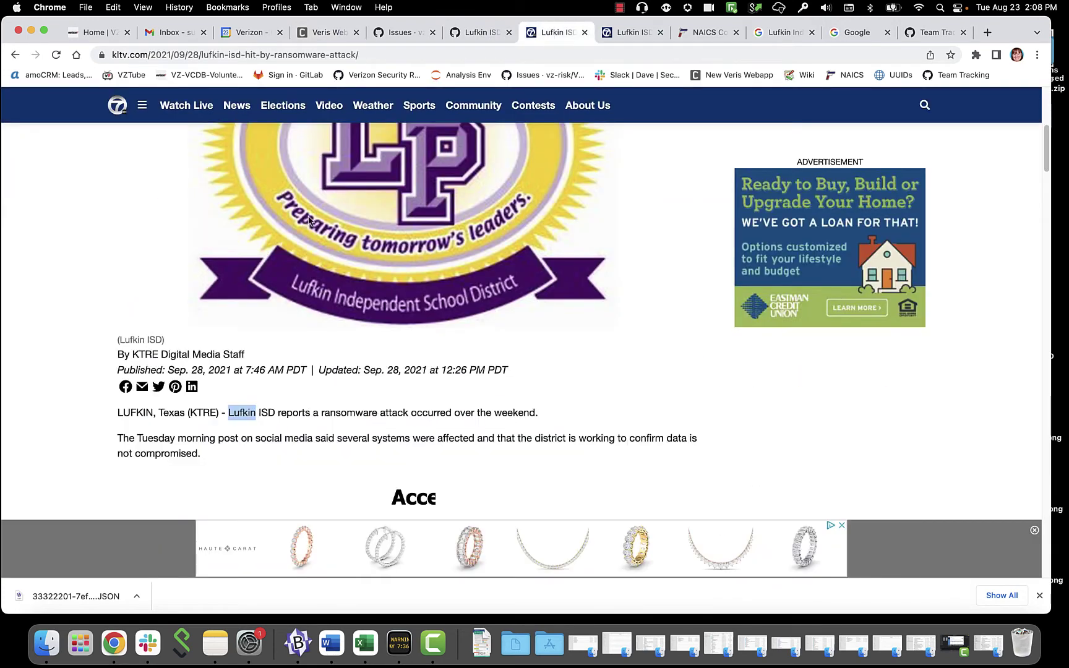
scroll(41, 226, "down", 2)
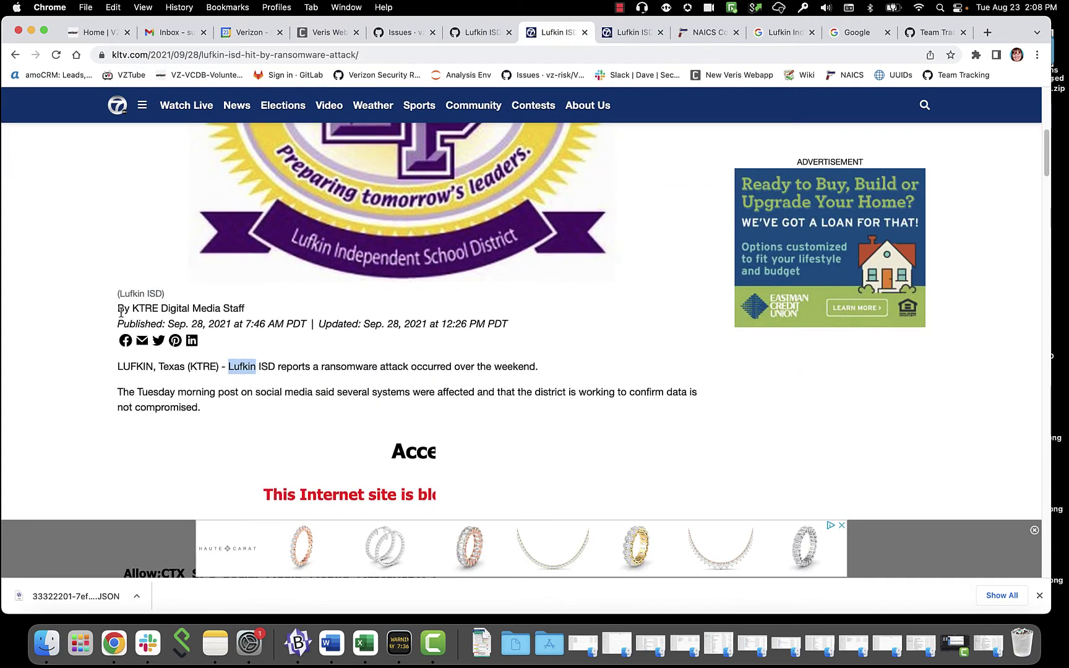
left_click(333, 33)
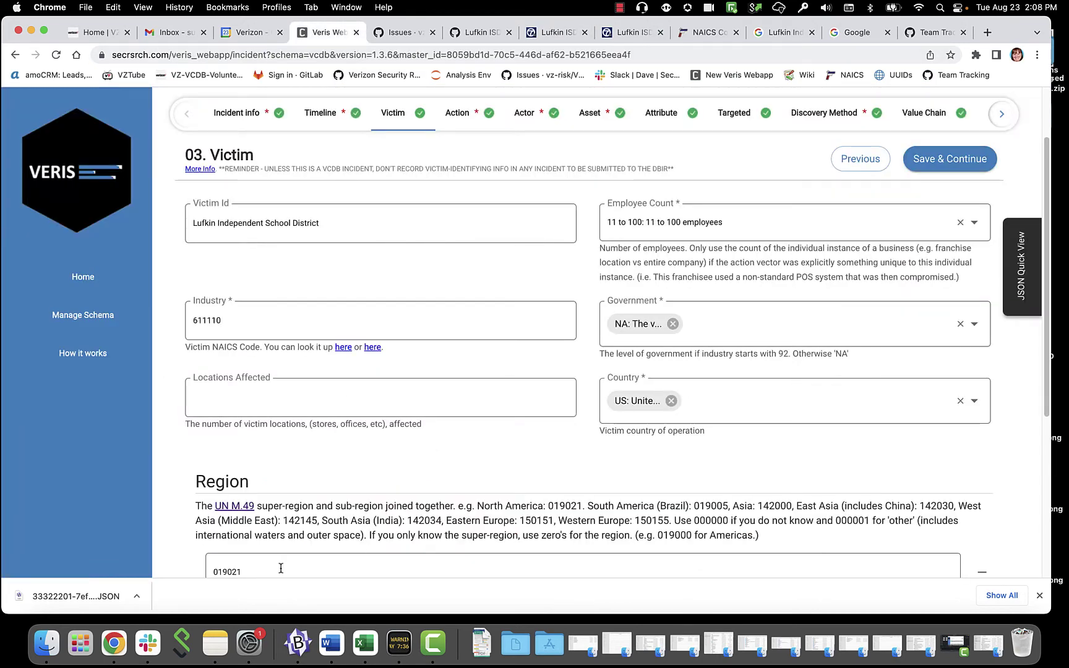
scroll(289, 396, "down", 5)
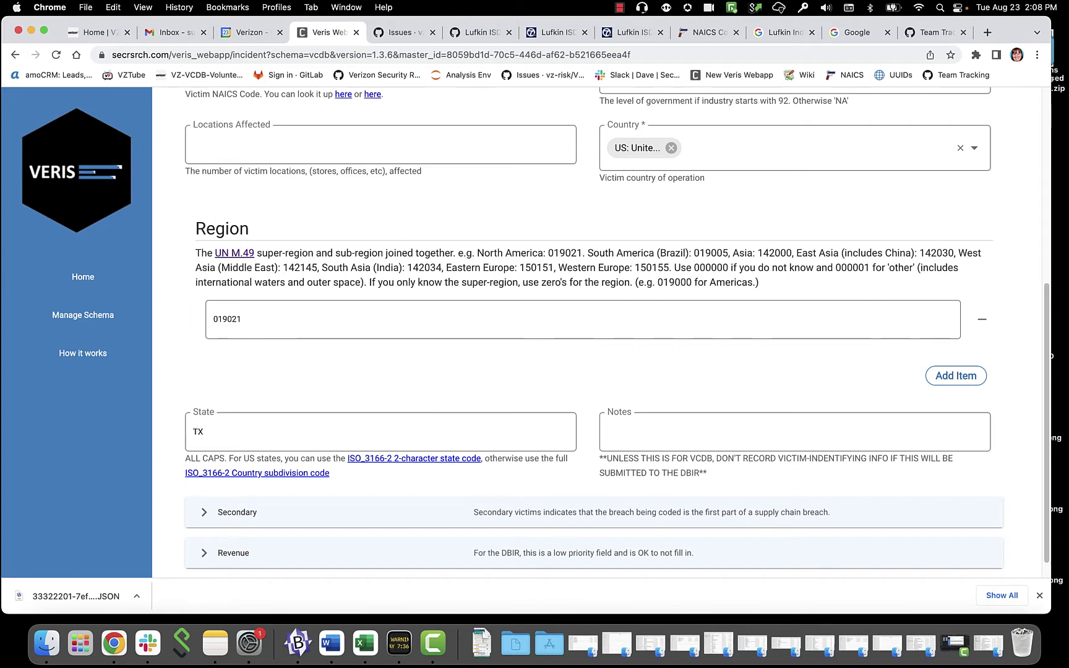
scroll(260, 427, "down", 1)
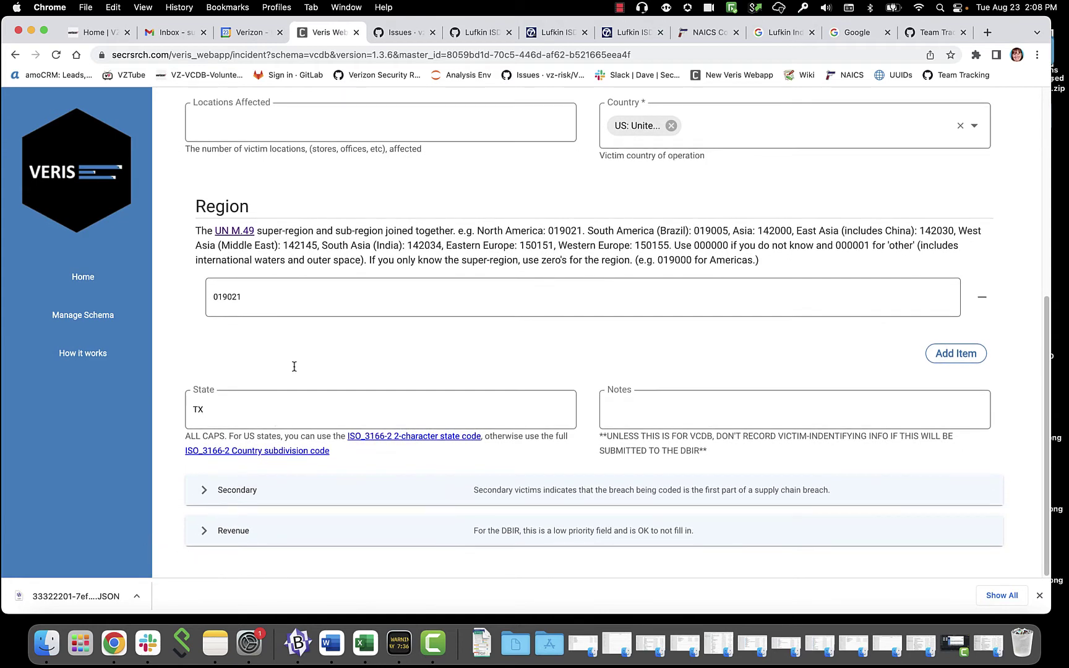
scroll(480, 302, "up", 10)
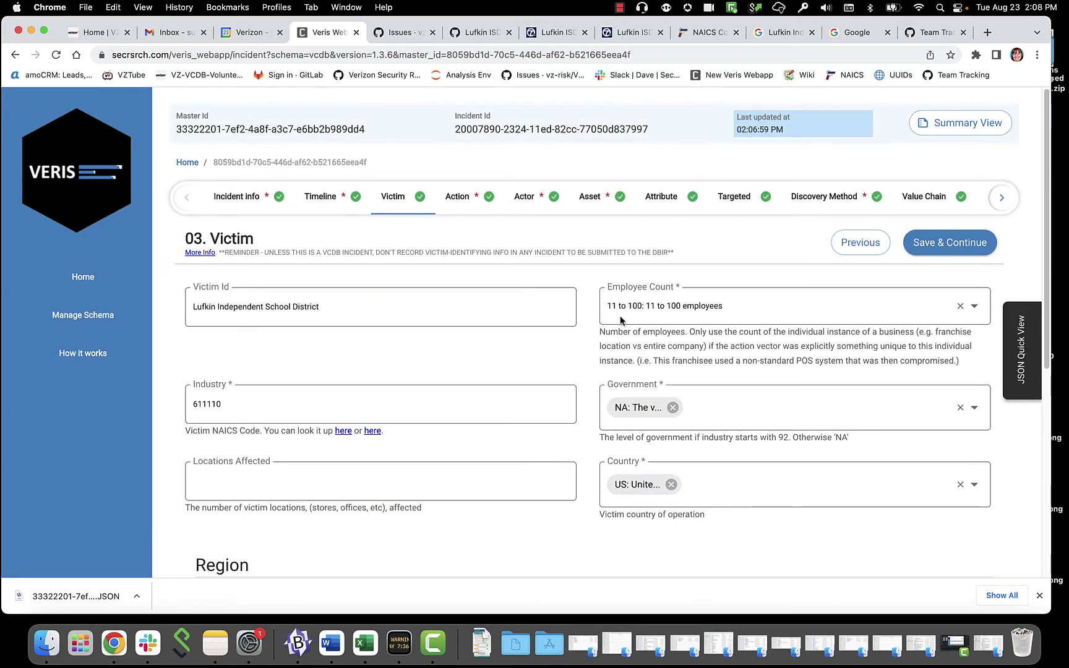
left_click(932, 245)
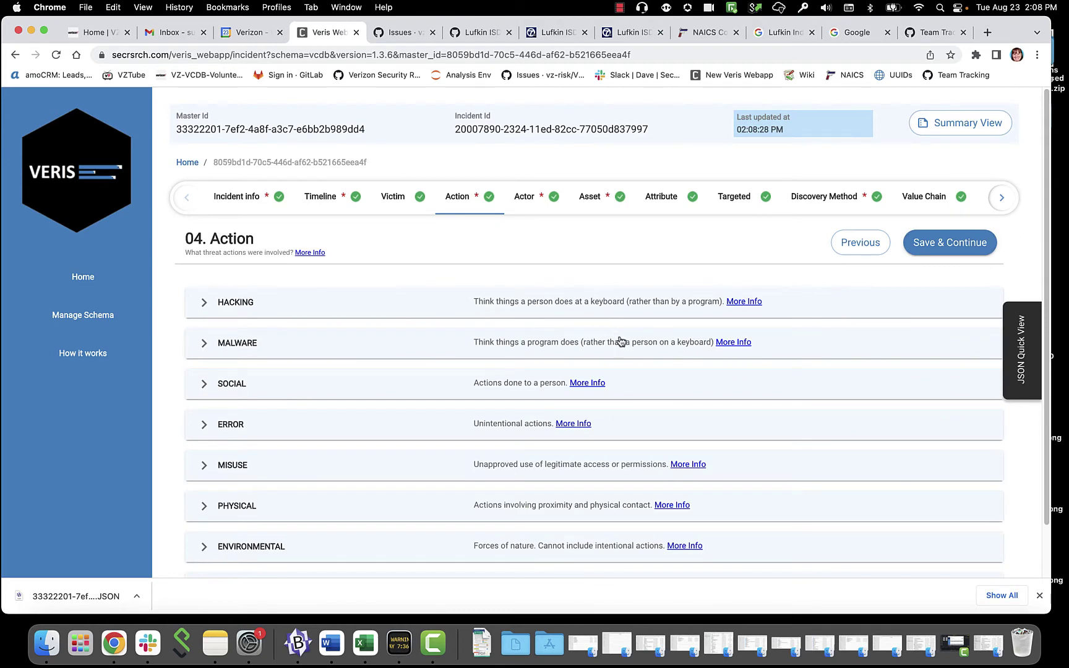
- Review the Malware and Unknown action details and save the Action section
left_click(207, 345)
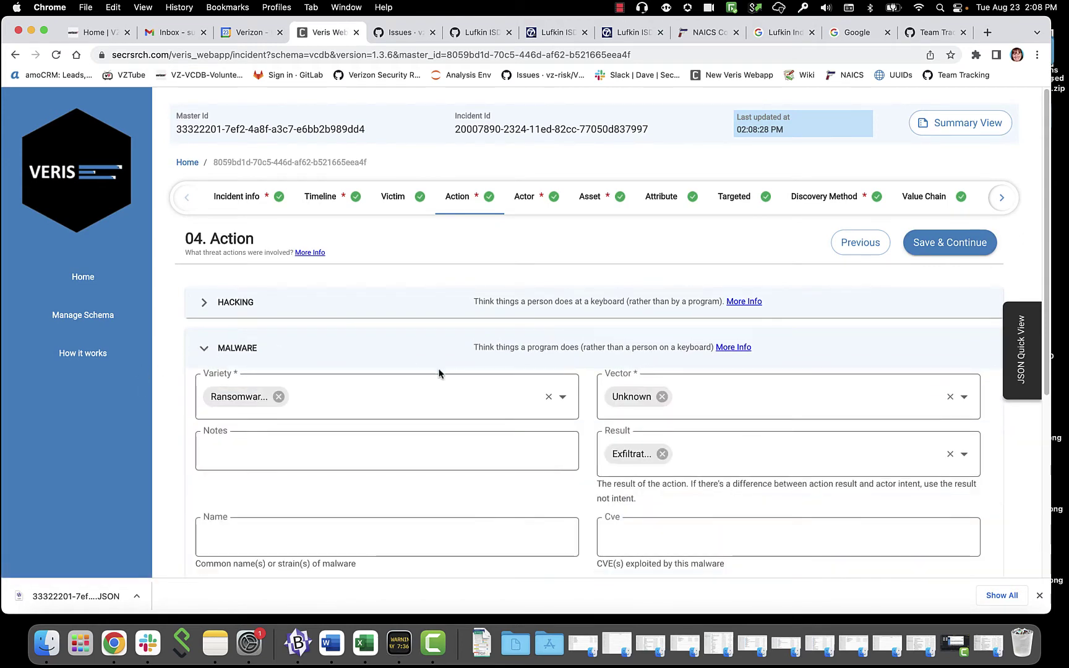
scroll(770, 383, "down", 2)
scroll(775, 386, "down", 7)
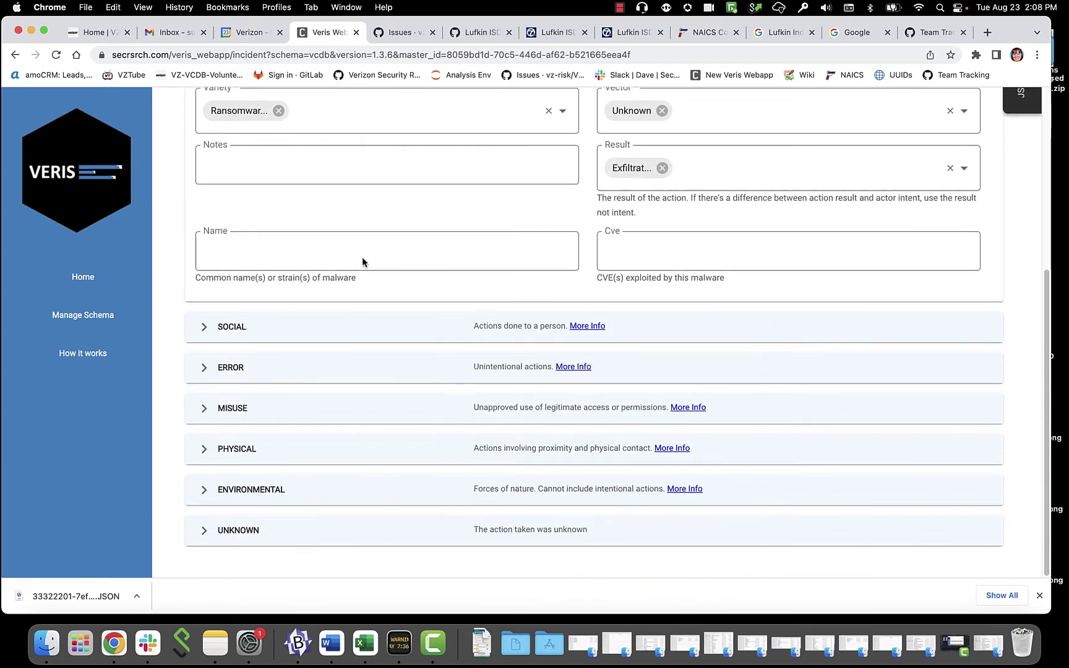
left_click(237, 539)
scroll(705, 495, "down", 3)
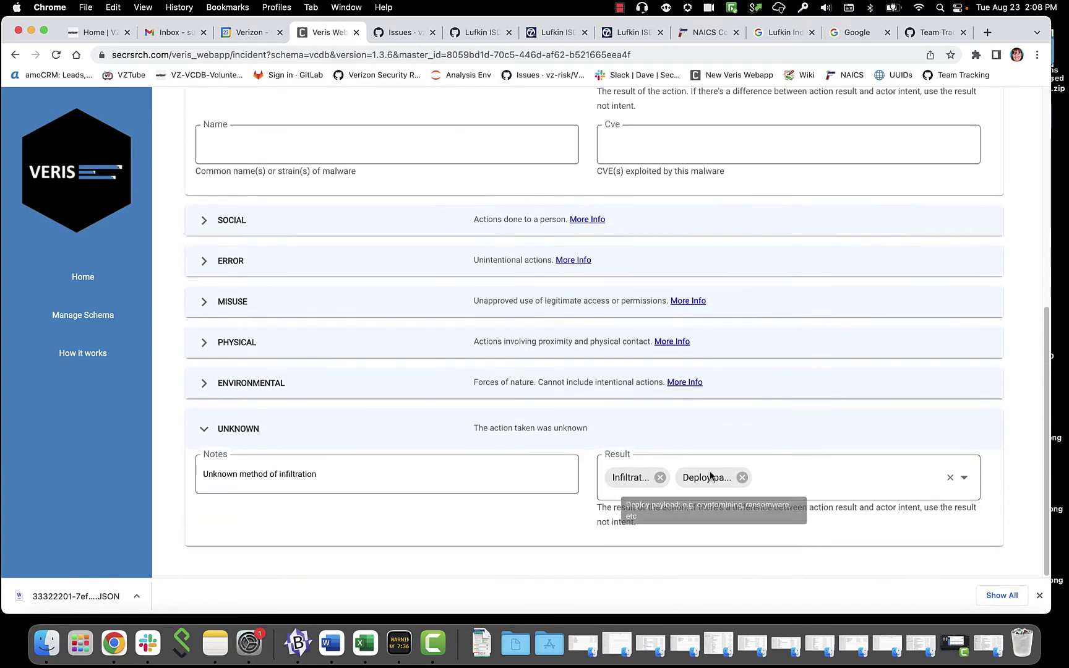
scroll(921, 477, "up", 12)
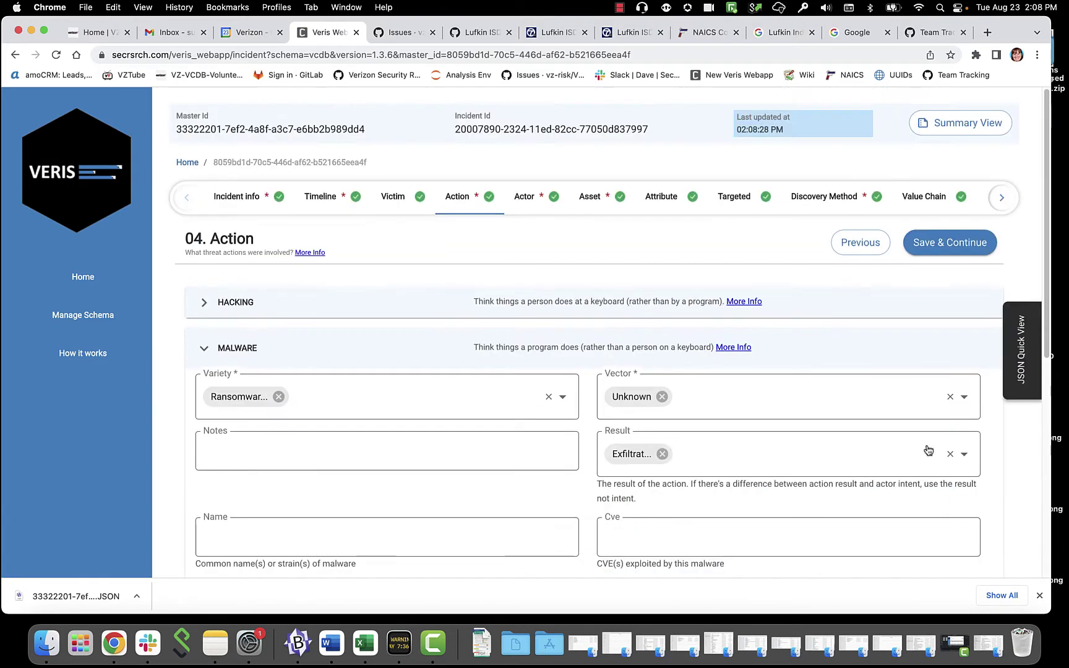
left_click(948, 242)
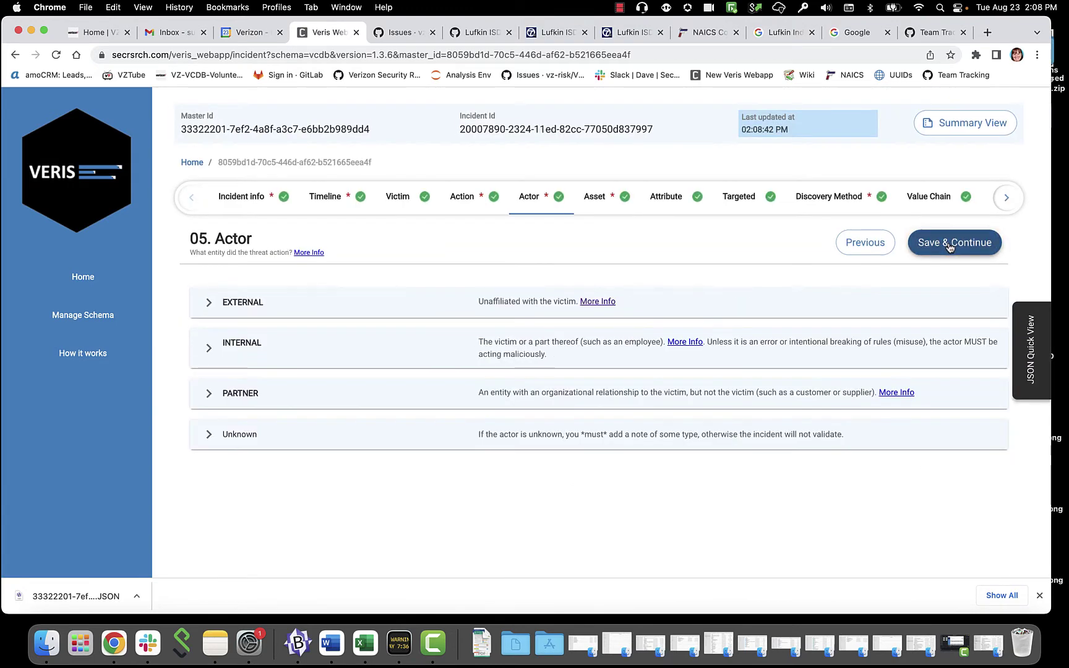
- Review the External actor's variety, motive, country and region, and save the Actor section
left_click(251, 302)
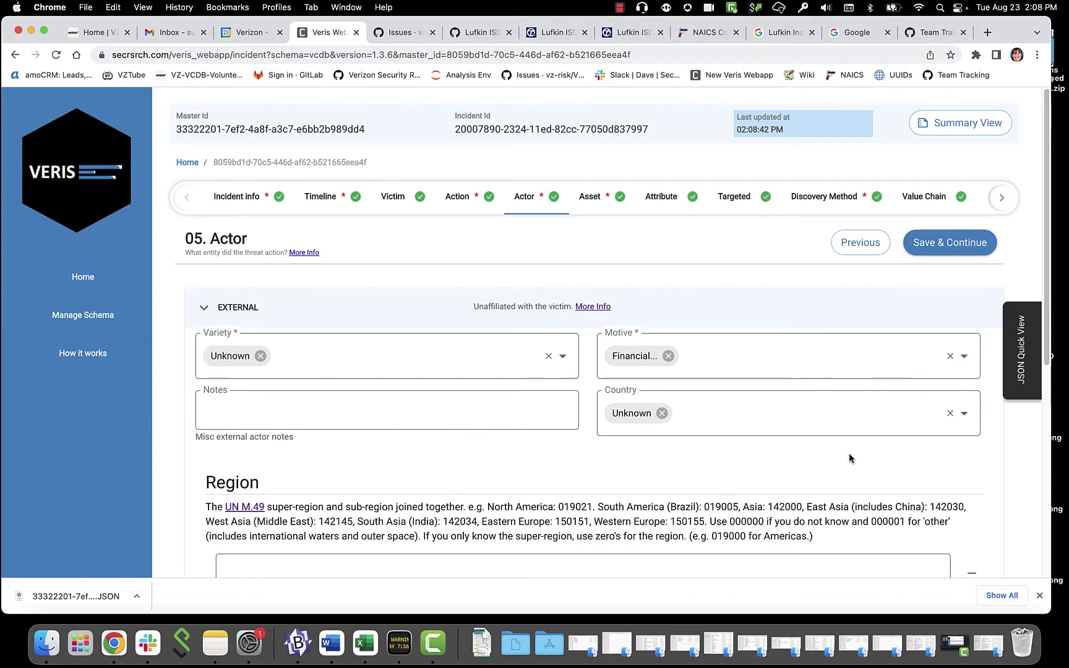
scroll(848, 453, "down", 5)
scroll(854, 454, "up", 5)
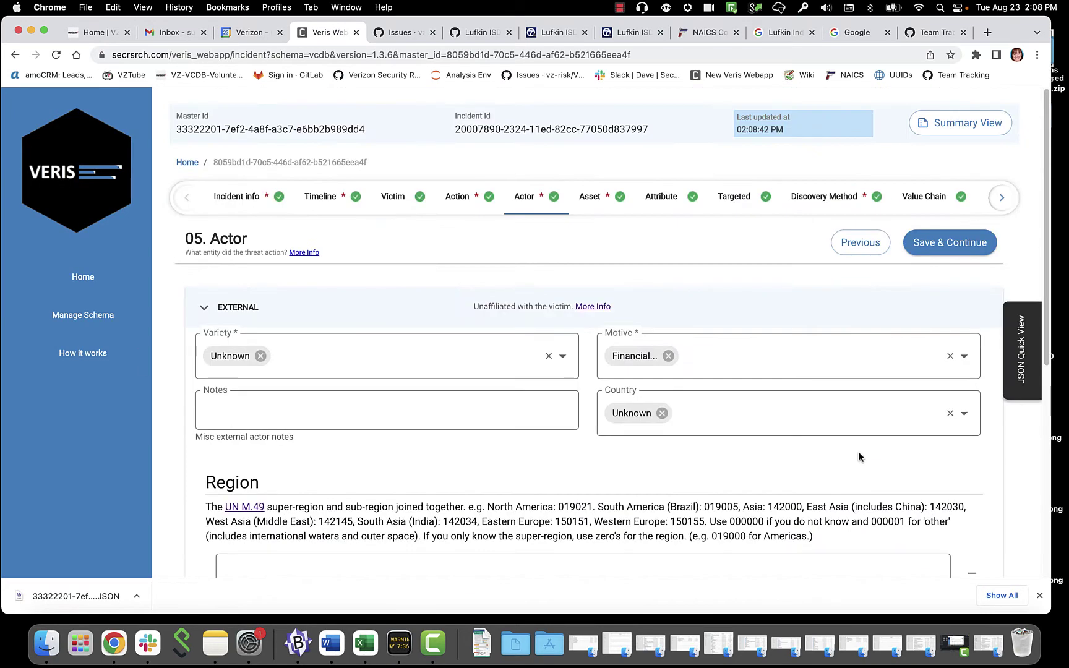
left_click(940, 243)
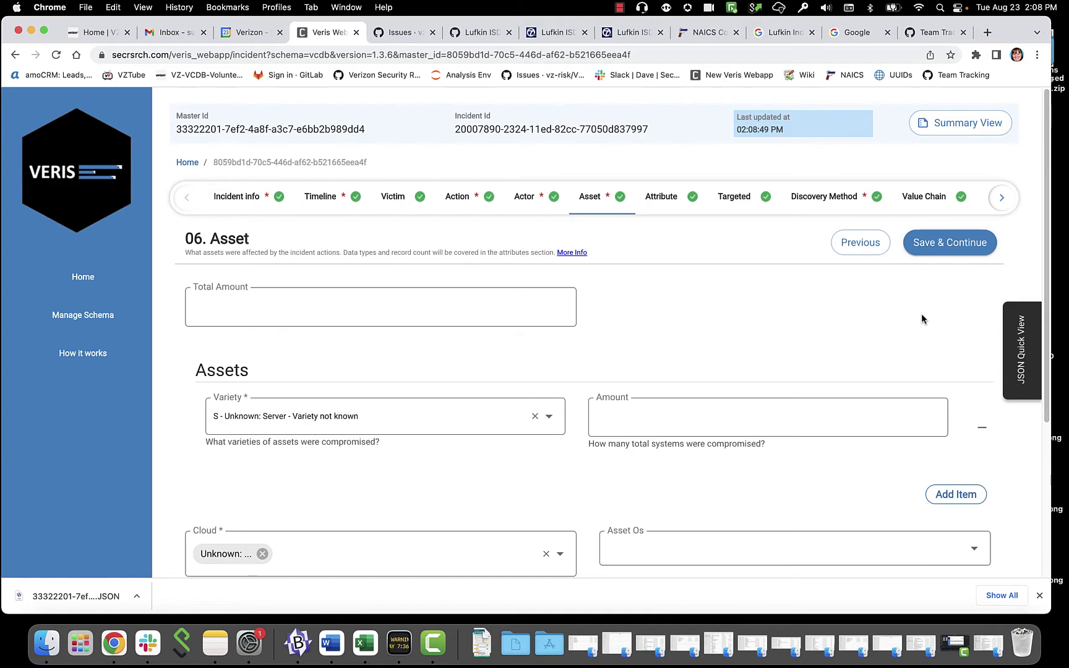
- Review the asset variety, cloud and role entries and save the Asset section
scroll(921, 315, "down", 3)
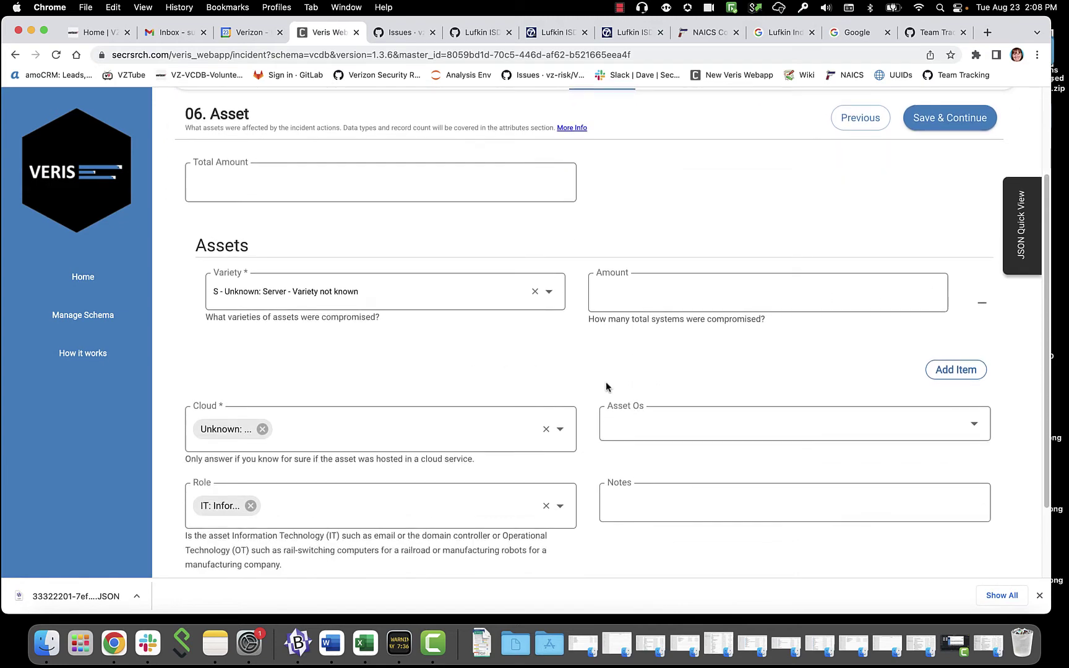
scroll(644, 401, "down", 3)
scroll(784, 455, "up", 5)
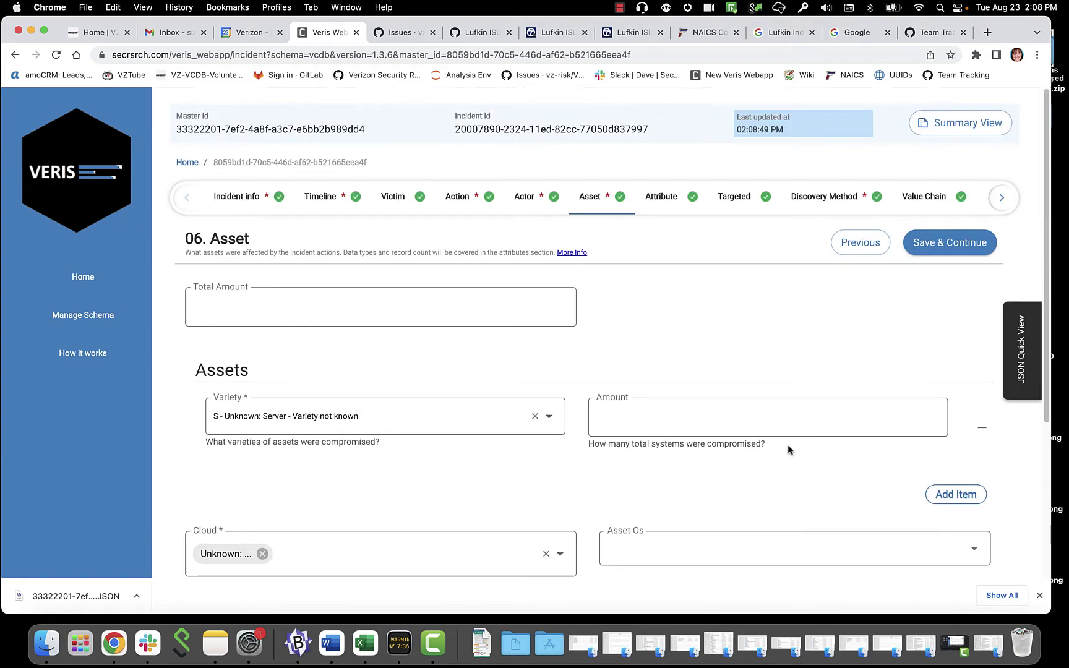
left_click(926, 243)
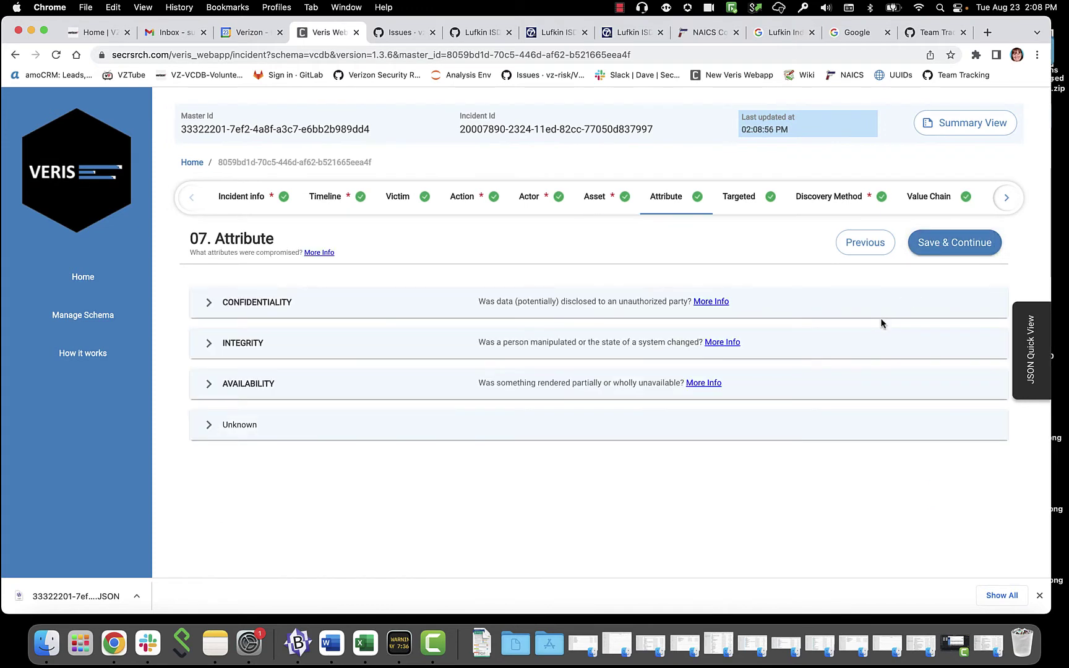
- Set the compromised data variety under Confidentiality to "Personal: Personal or identifying information"
left_click(303, 302)
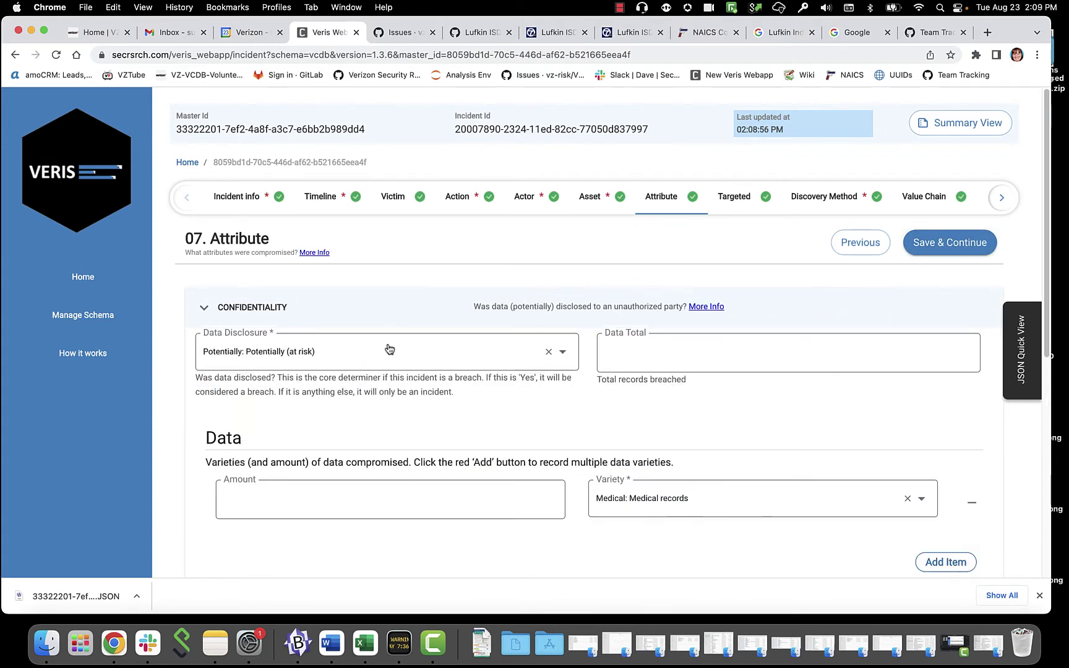
scroll(389, 349, "down", 3)
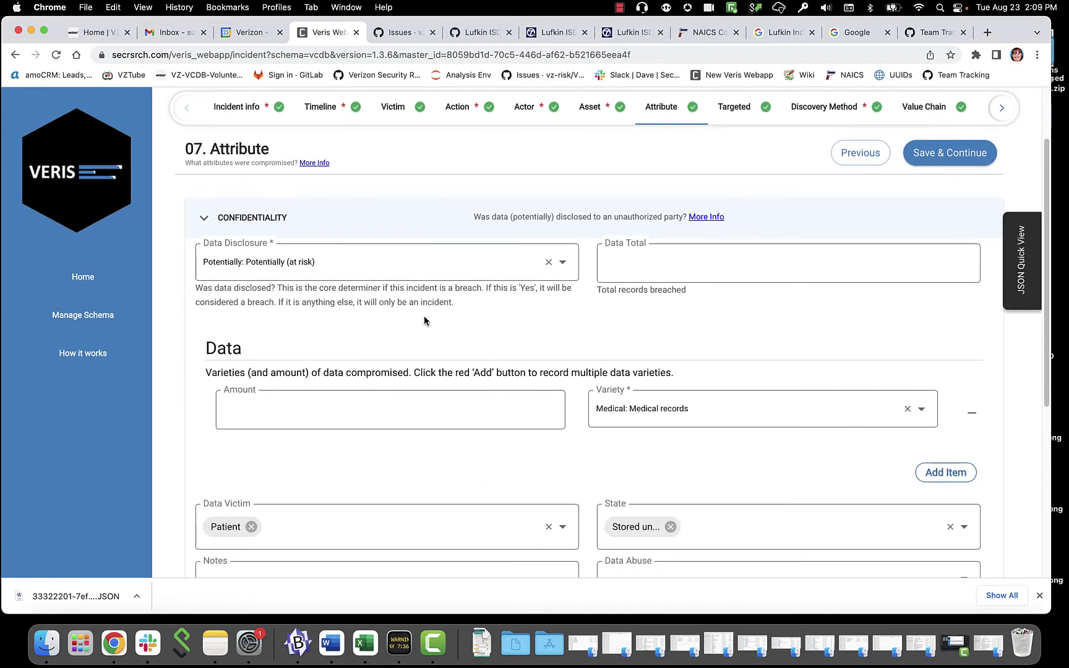
scroll(433, 318, "down", 6)
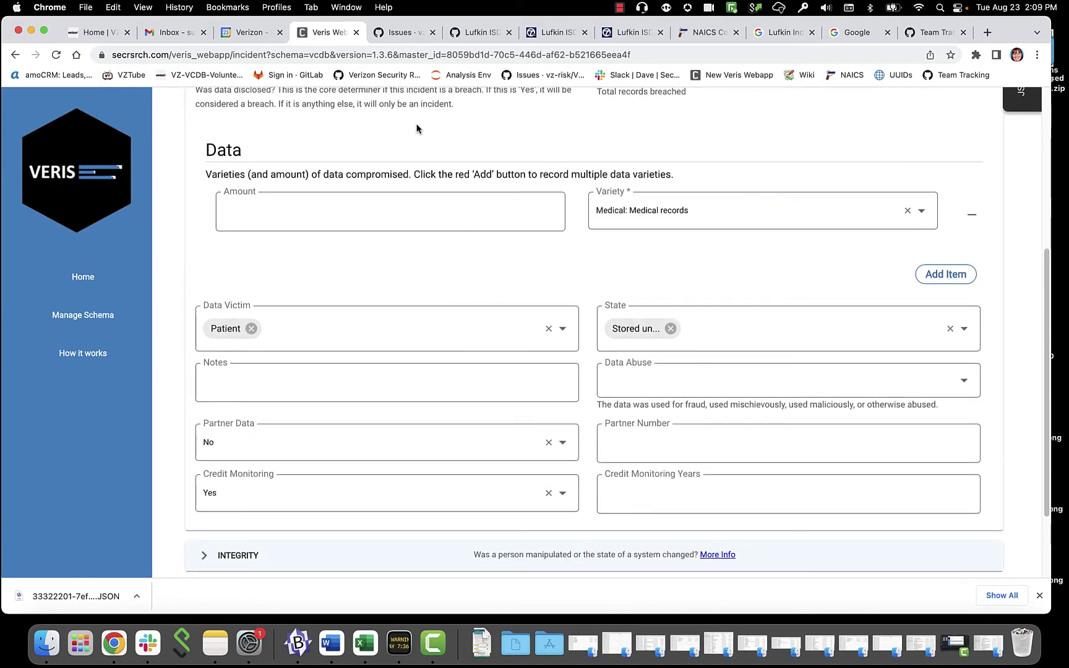
left_click(908, 212)
left_click(920, 212)
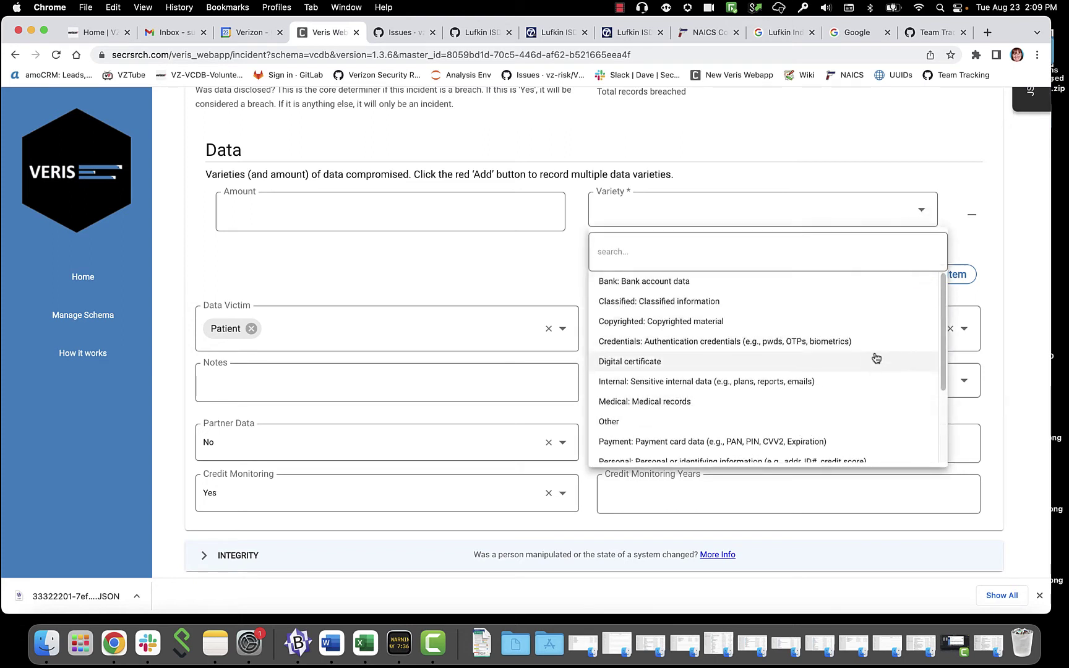
scroll(851, 389, "down", 2)
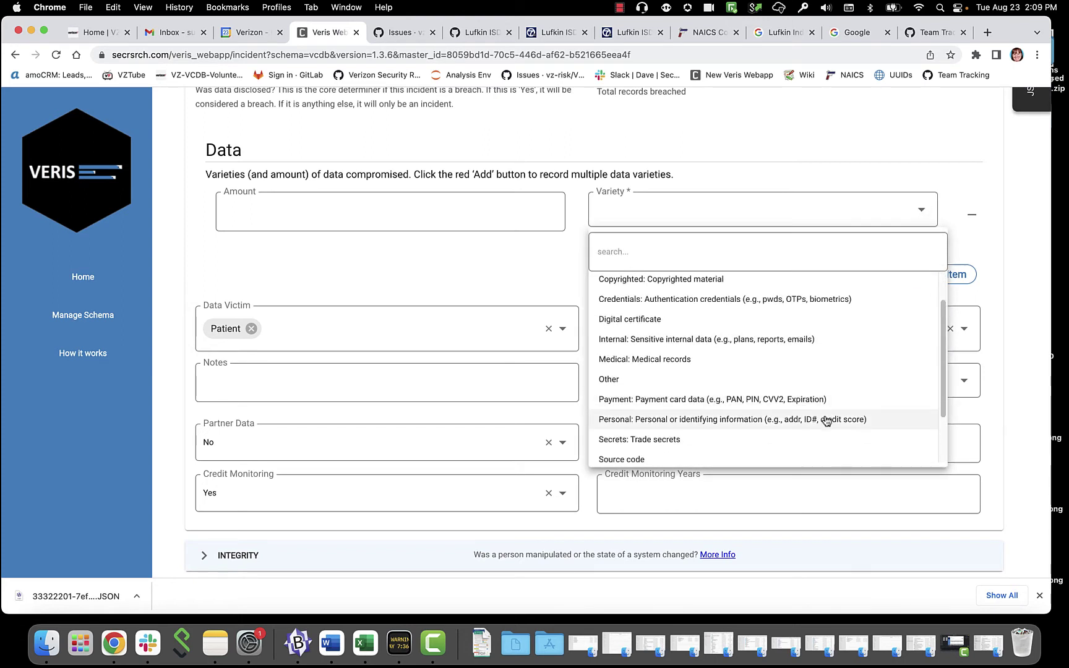
left_click(826, 421)
- Replace Patient with Employee as the Data Victim in the Confidentiality details
left_click(251, 328)
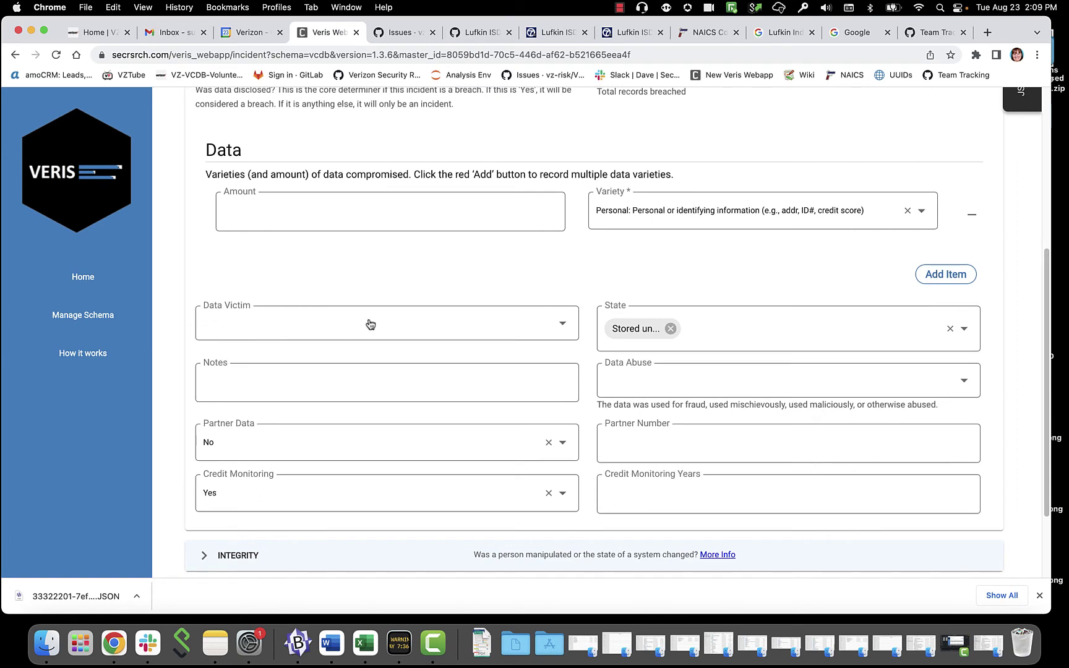
left_click(556, 324)
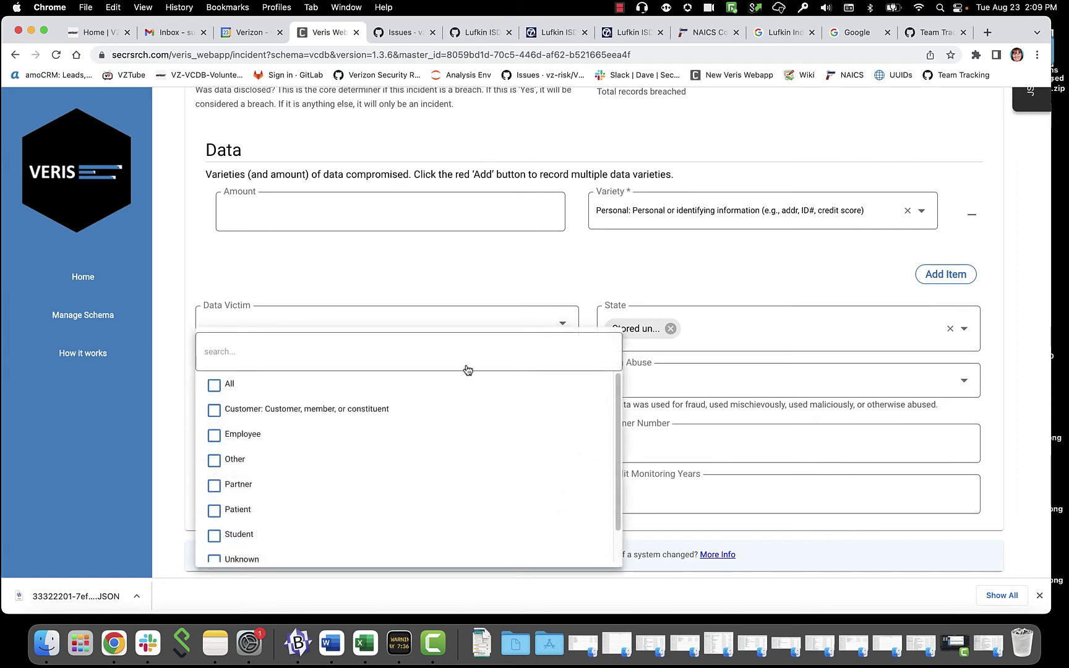
left_click(304, 436)
left_click(416, 275)
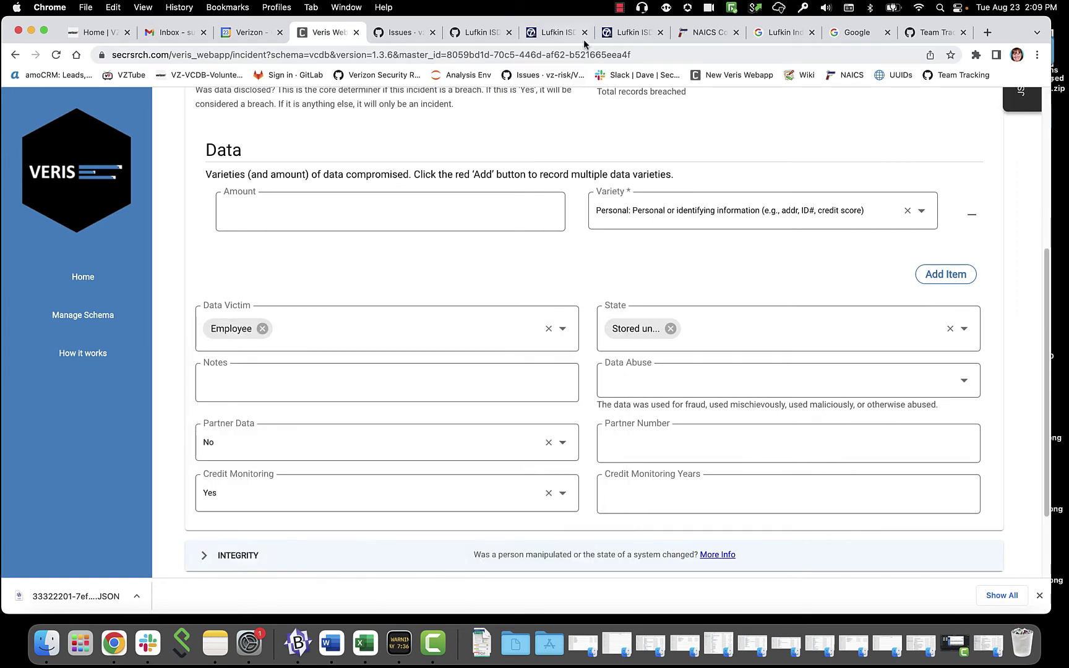
- Check the October 29 KLTV article for the affected systems and data, and return to the incident's Asset section
left_click(624, 34)
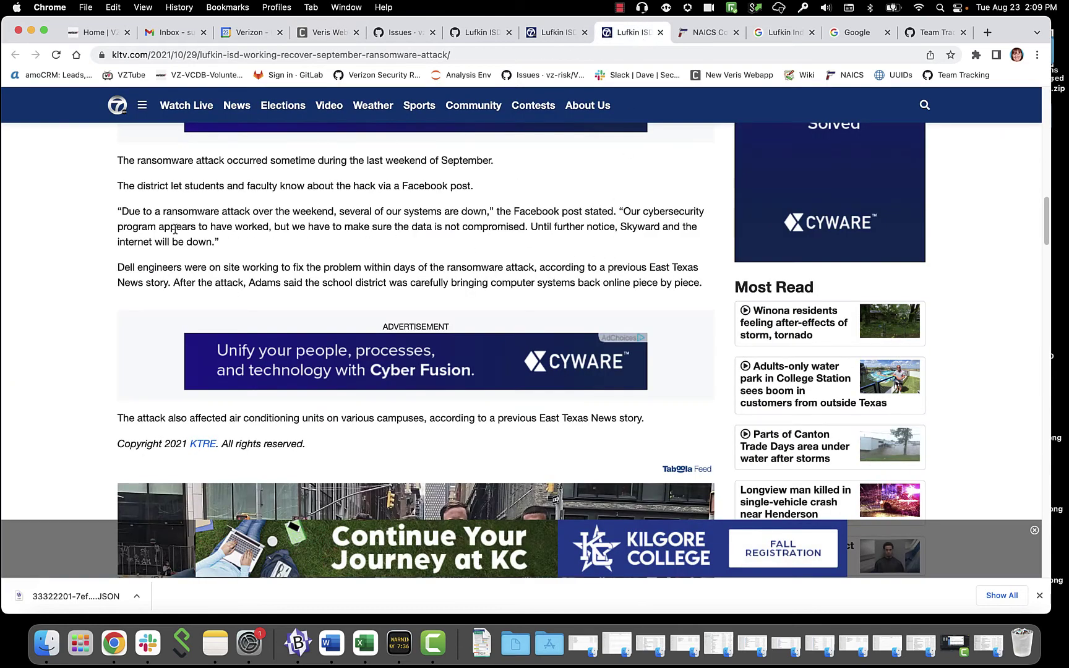
scroll(83, 240, "down", 2)
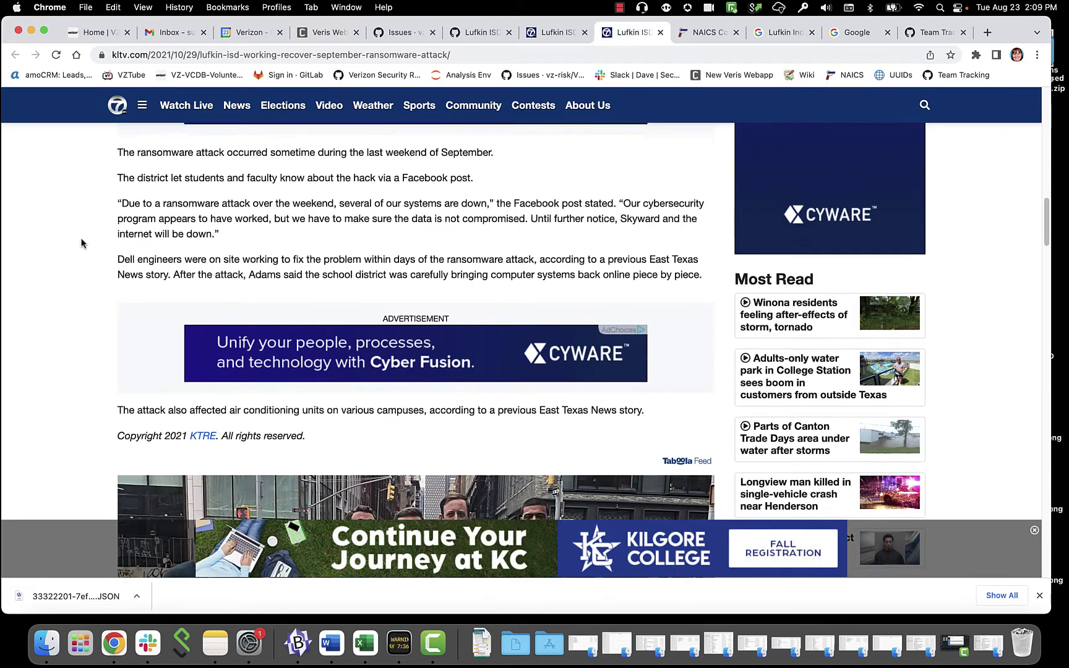
scroll(59, 274, "down", 4)
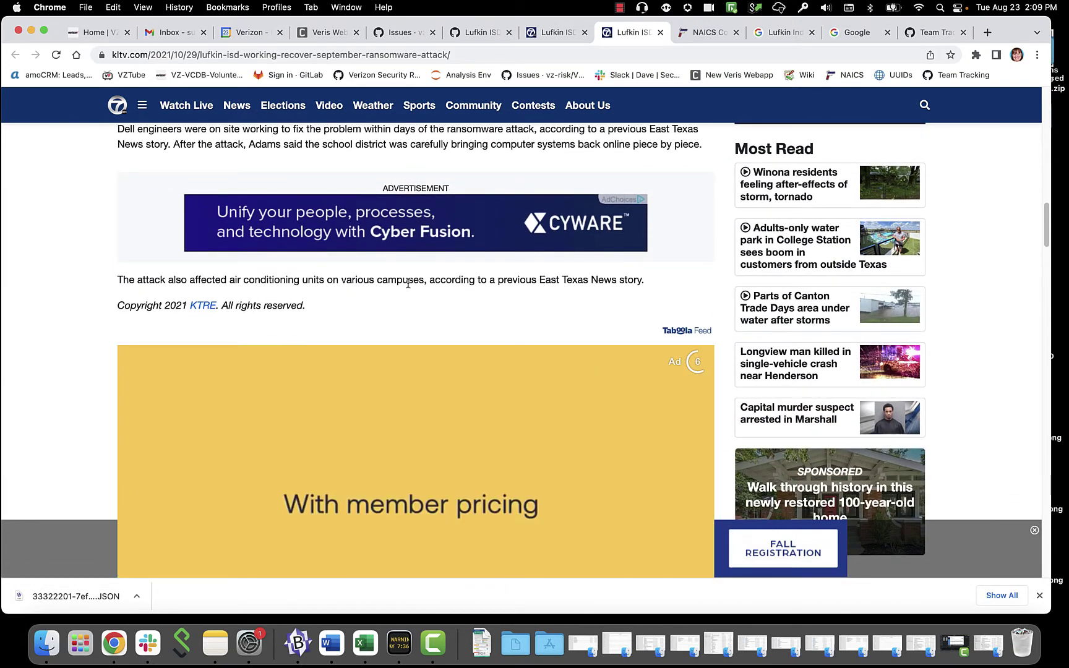
scroll(105, 270, "up", 10)
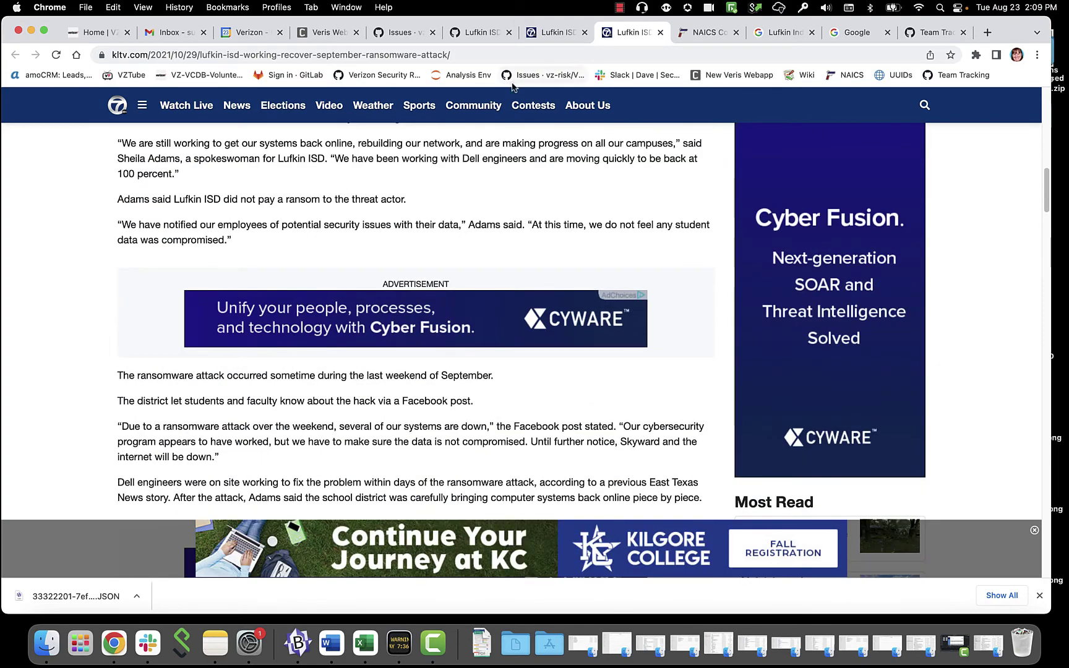
left_click(322, 33)
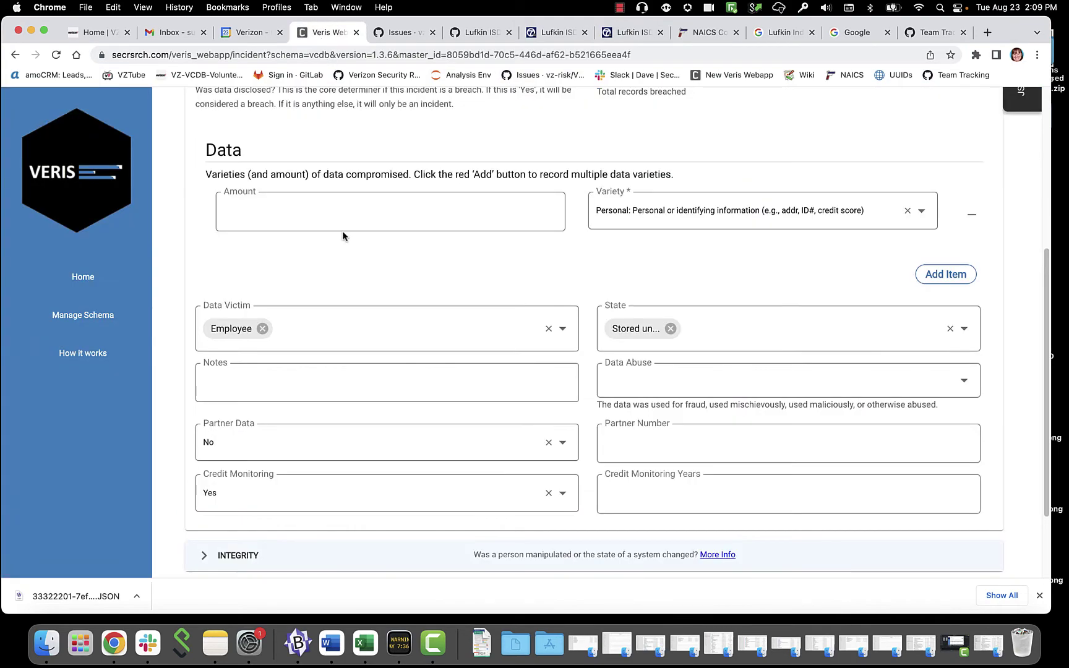
scroll(344, 235, "up", 5)
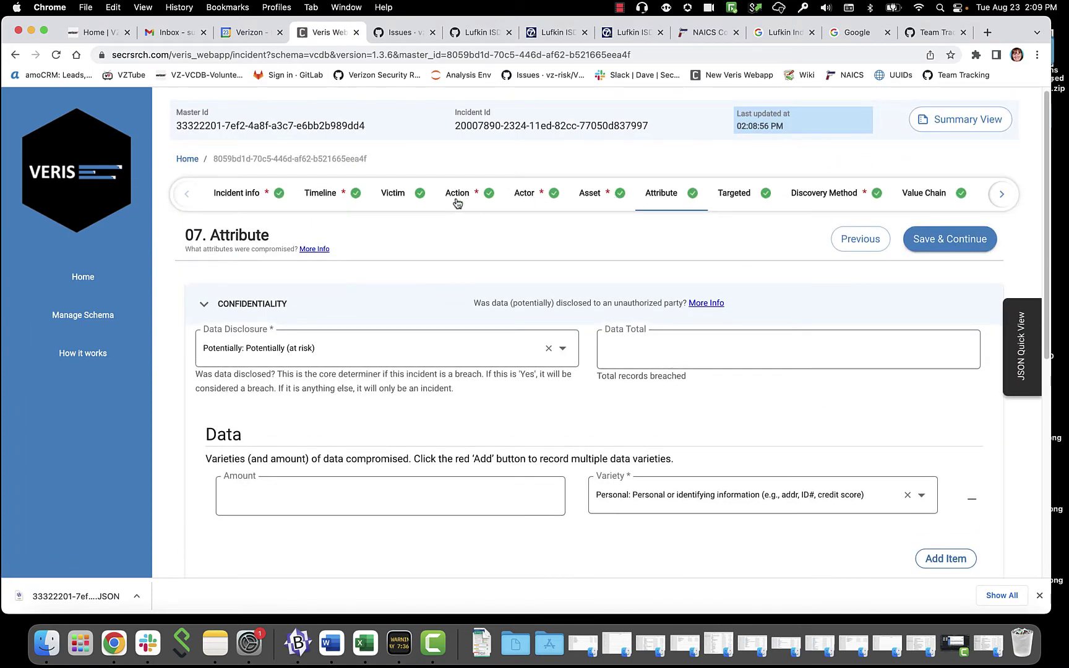
left_click(589, 196)
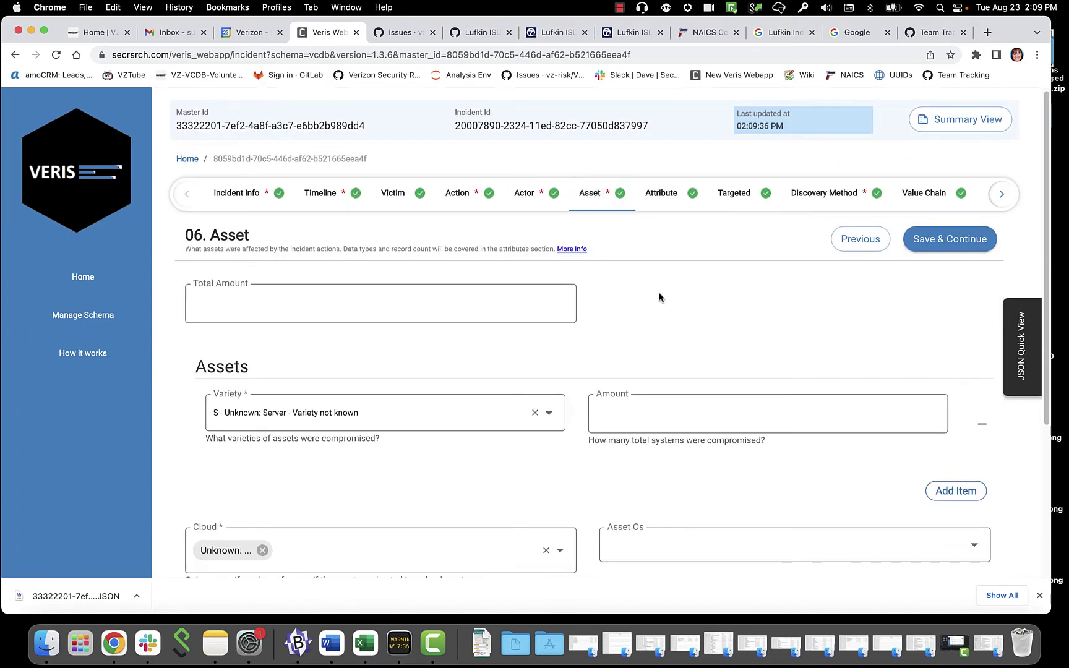
- Add a second asset with the variety "S - Other: Server - Variety known but not listed" and save the Asset section
scroll(659, 293, "down", 3)
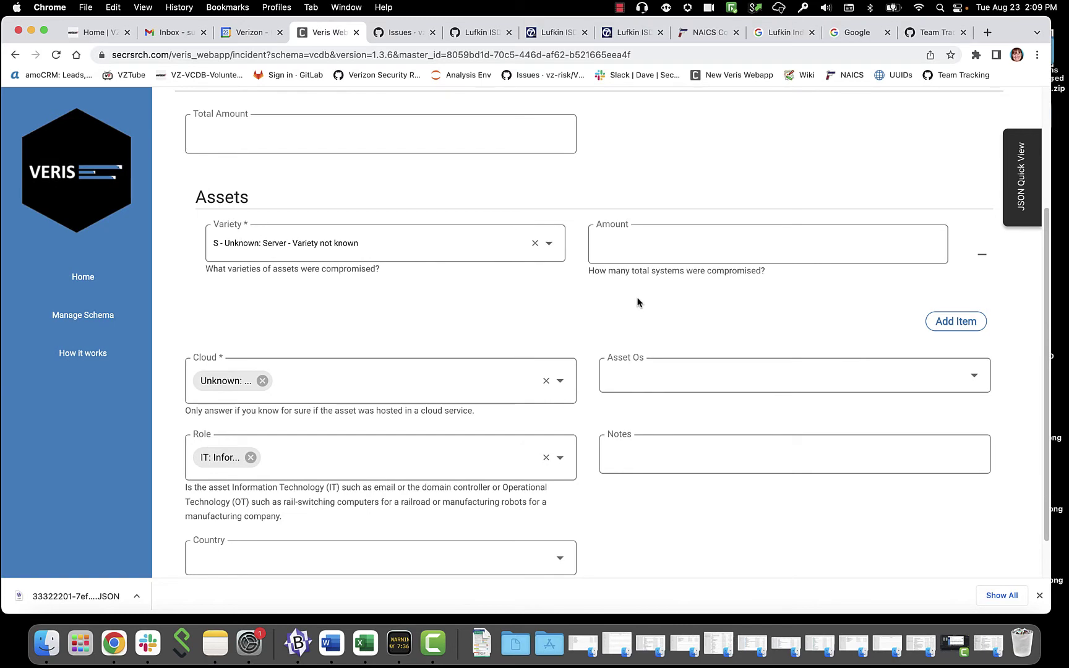
left_click(955, 321)
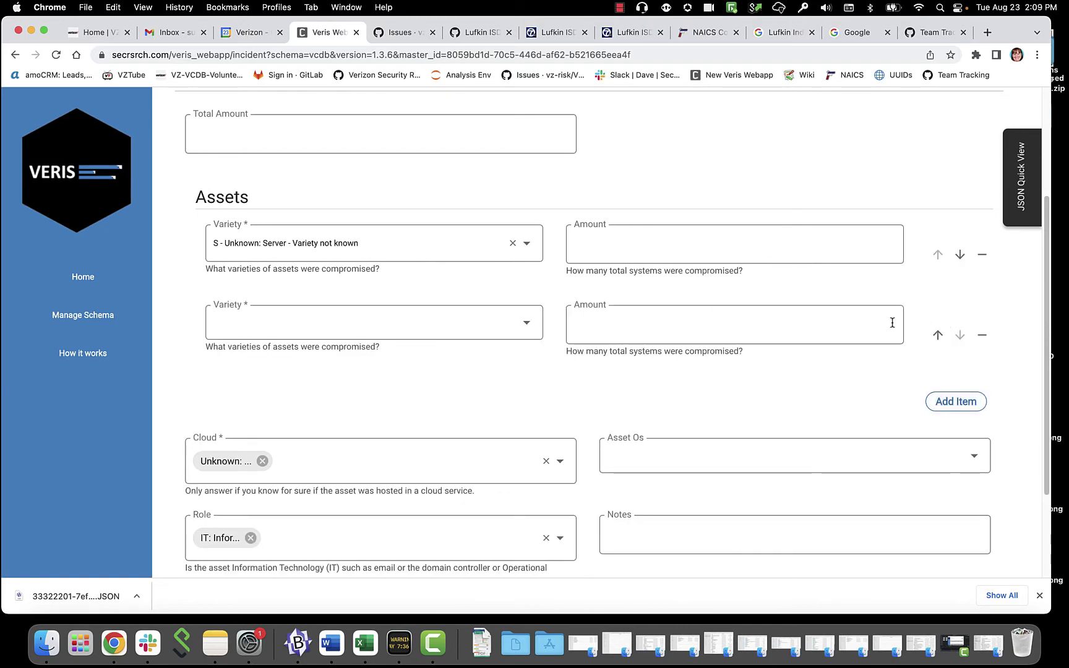
left_click(527, 324)
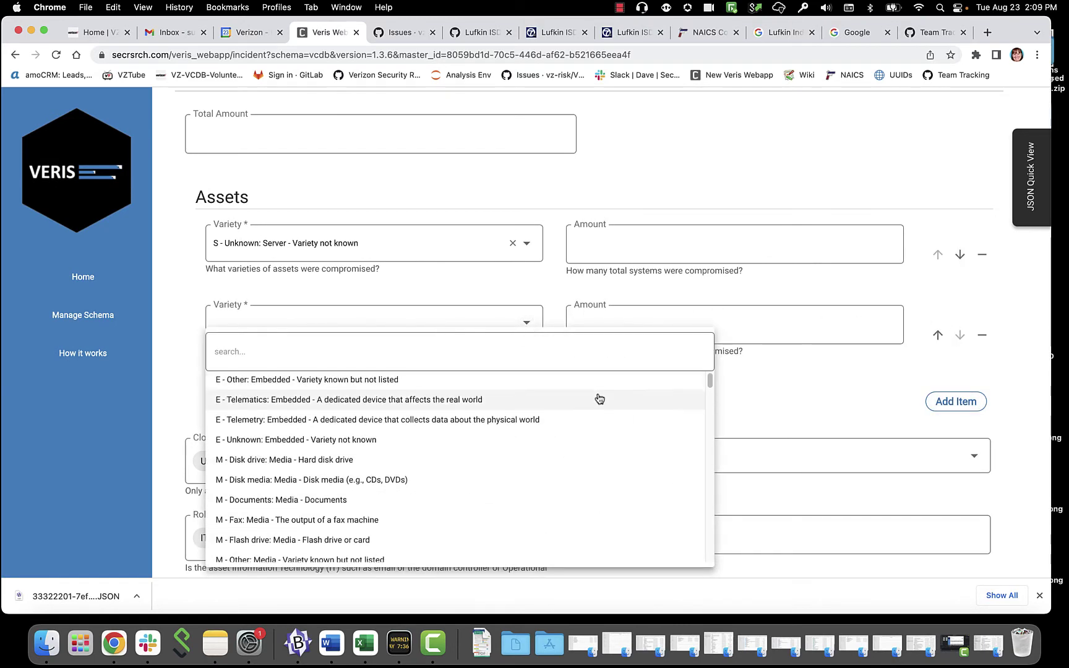
scroll(600, 400, "down", 1)
scroll(599, 400, "down", 5)
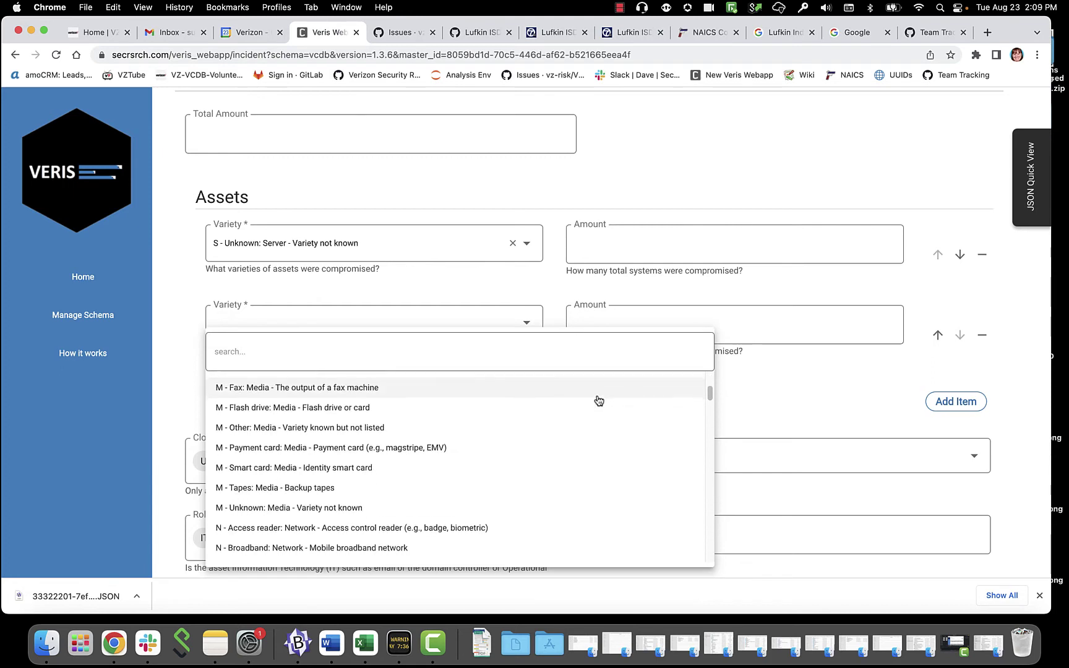
scroll(598, 401, "down", 3)
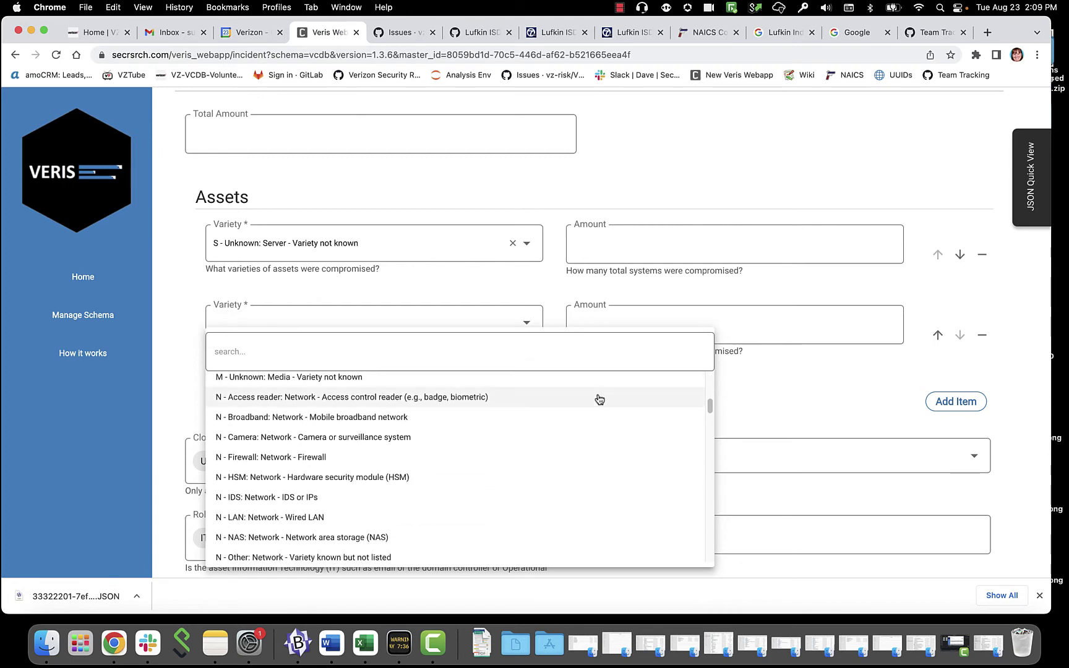
scroll(599, 399, "down", 4)
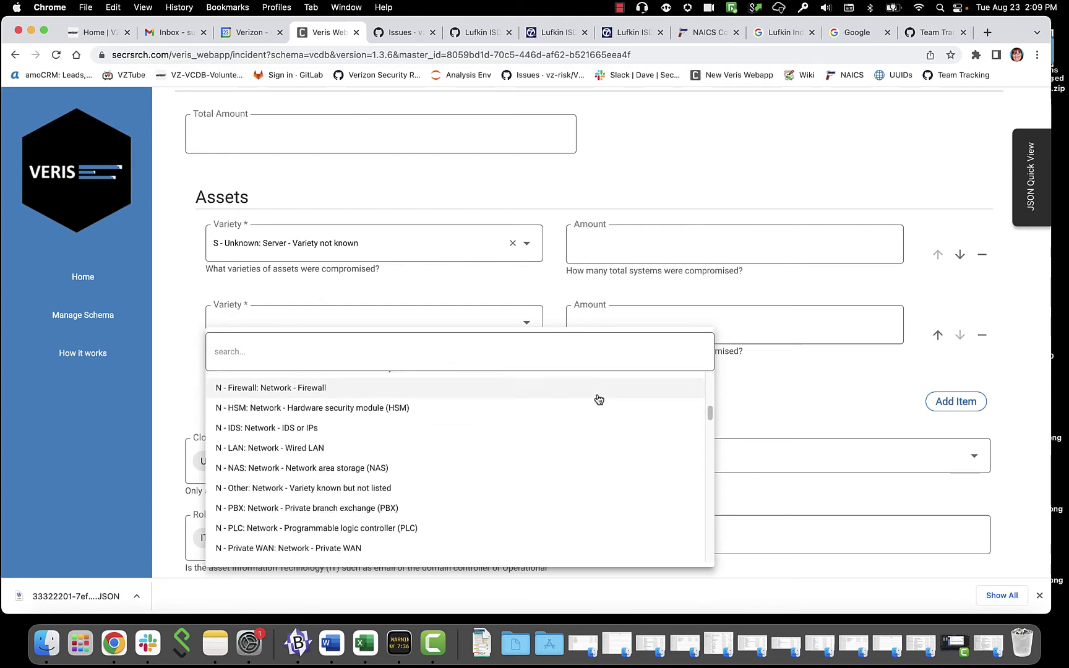
scroll(598, 399, "down", 10)
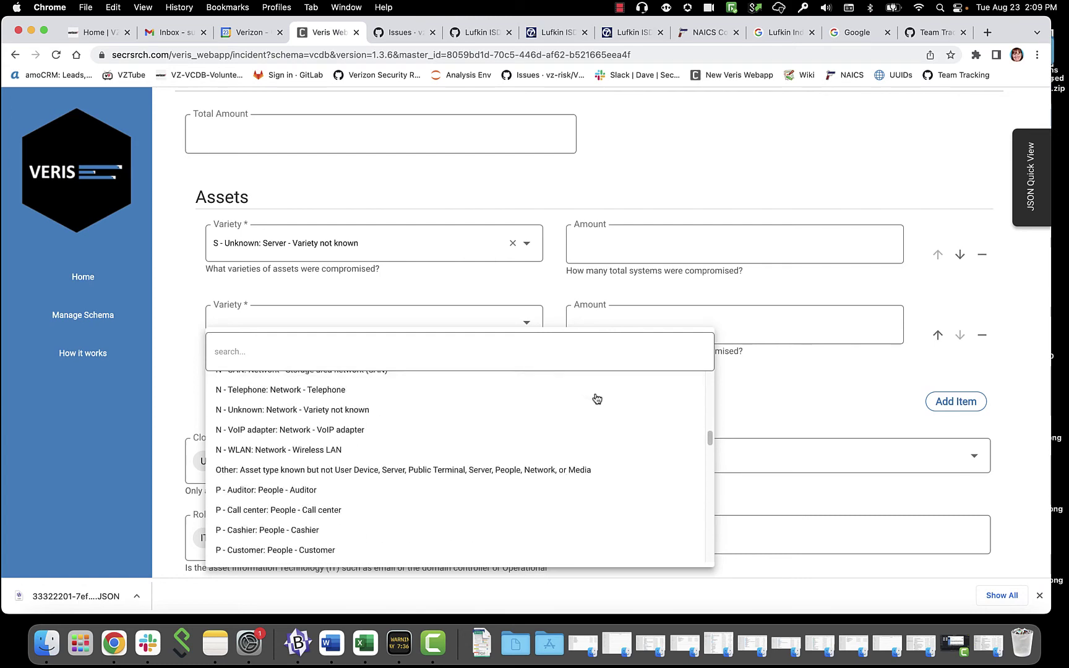
scroll(597, 398, "down", 7)
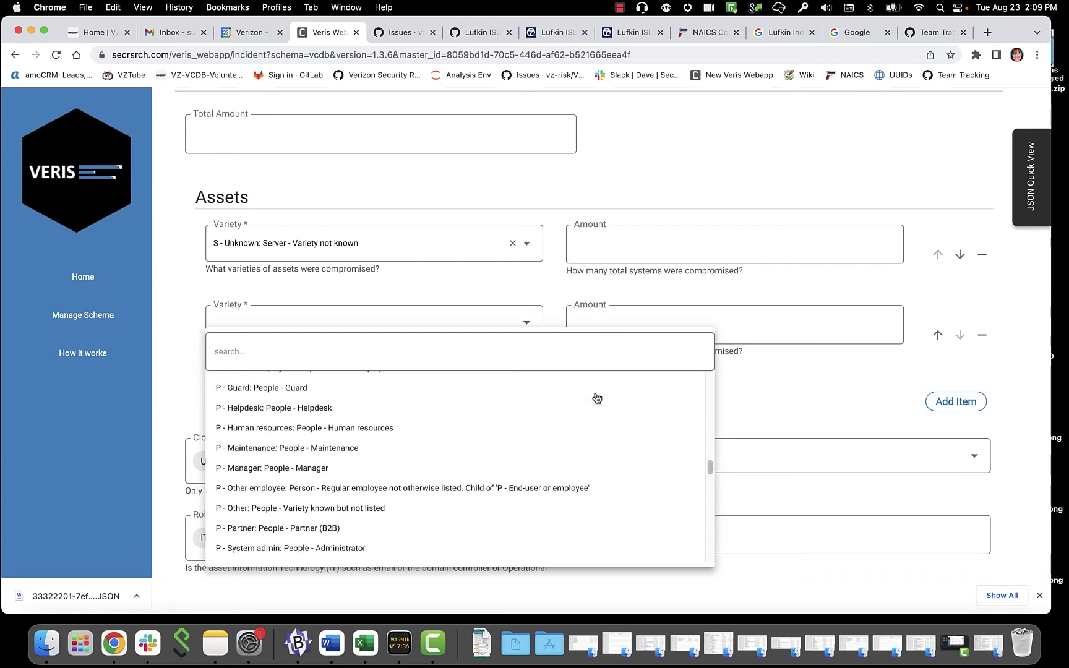
scroll(597, 397, "down", 9)
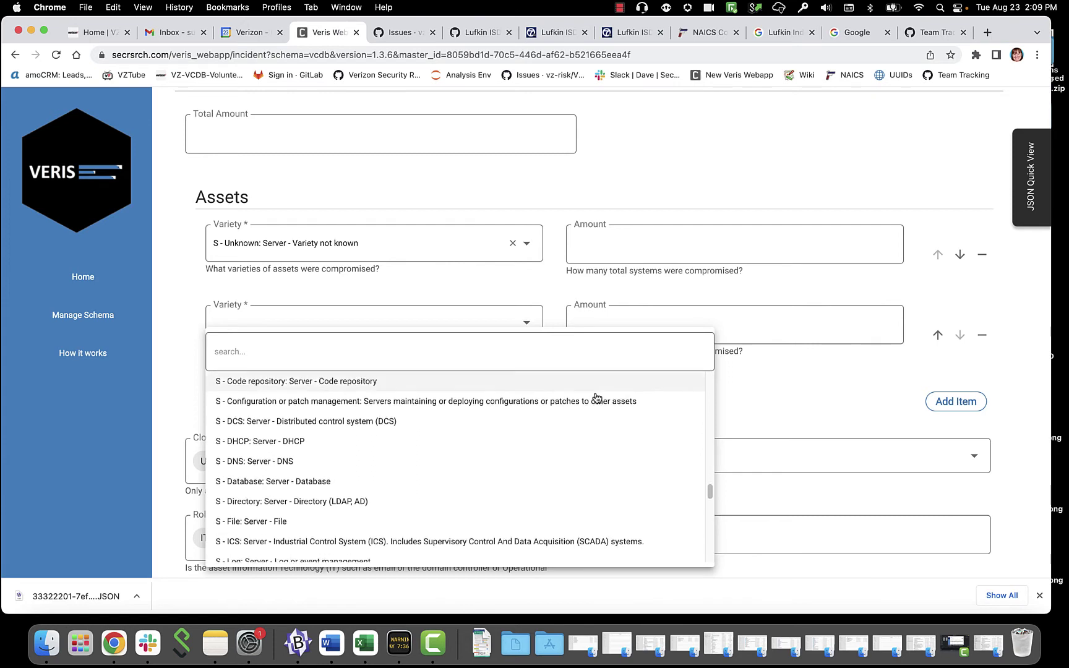
scroll(597, 398, "down", 4)
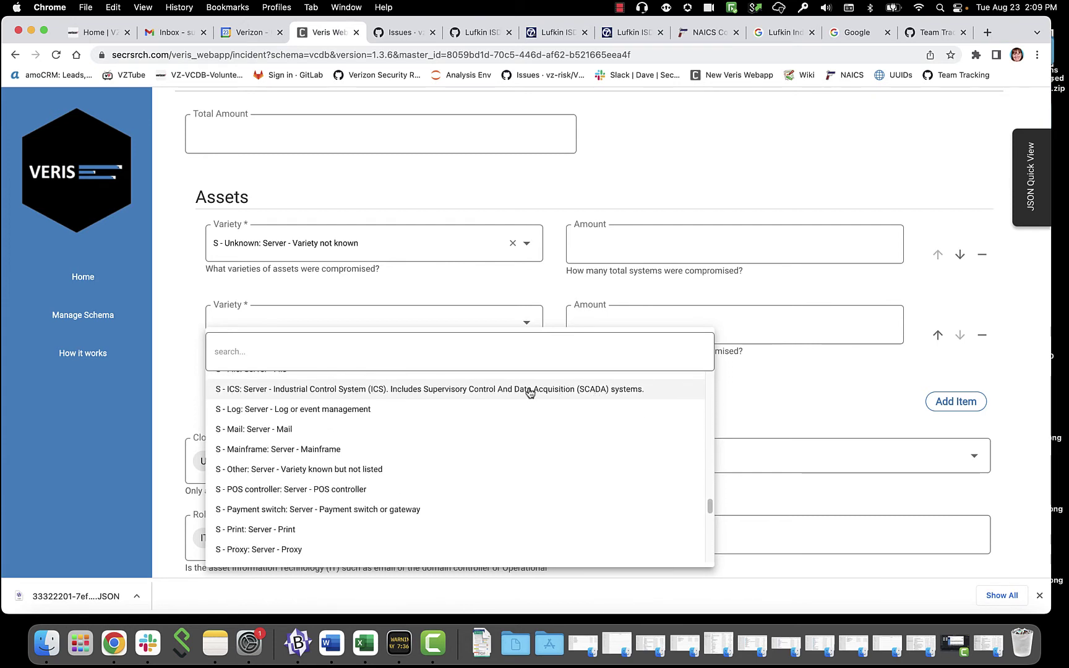
scroll(596, 415, "down", 1)
scroll(596, 414, "down", 1)
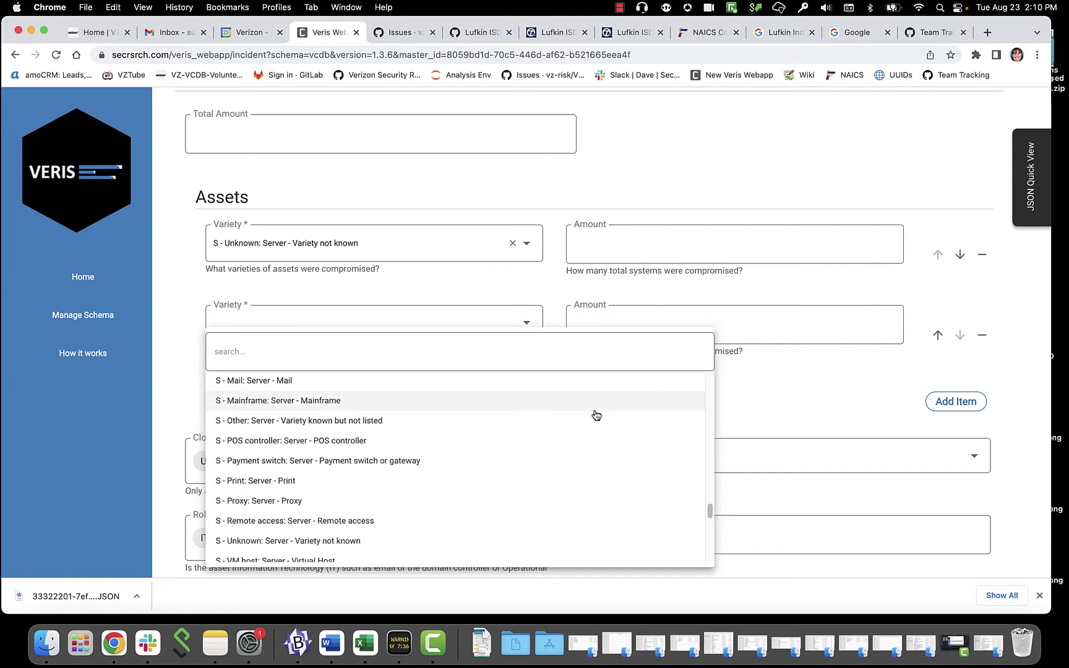
scroll(596, 414, "down", 2)
scroll(595, 415, "down", 2)
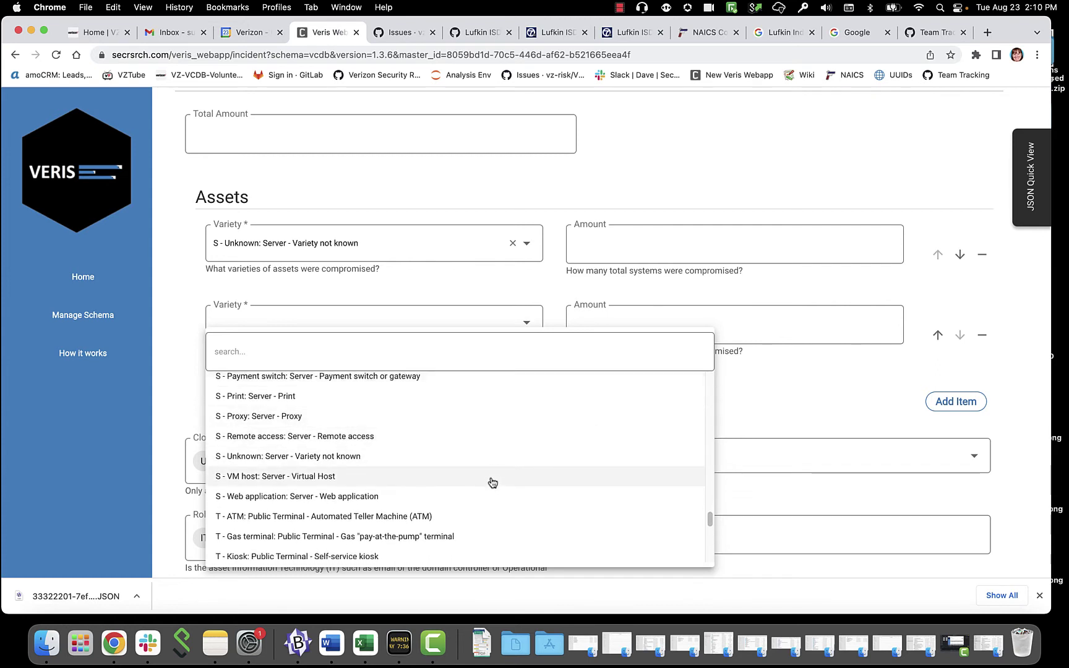
scroll(493, 481, "up", 2)
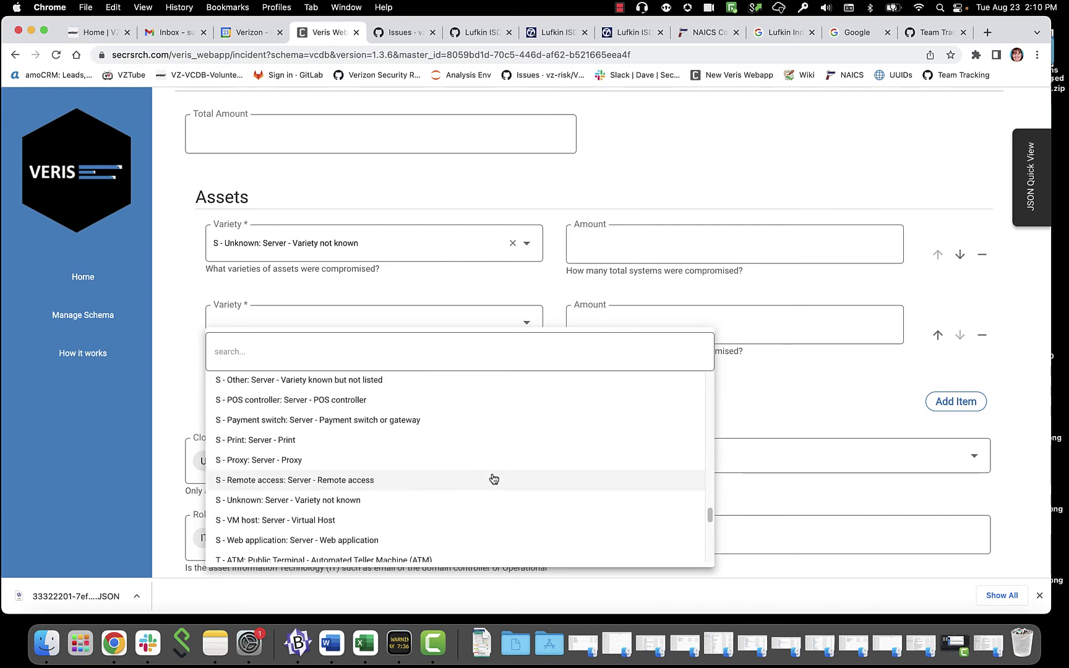
left_click(375, 388)
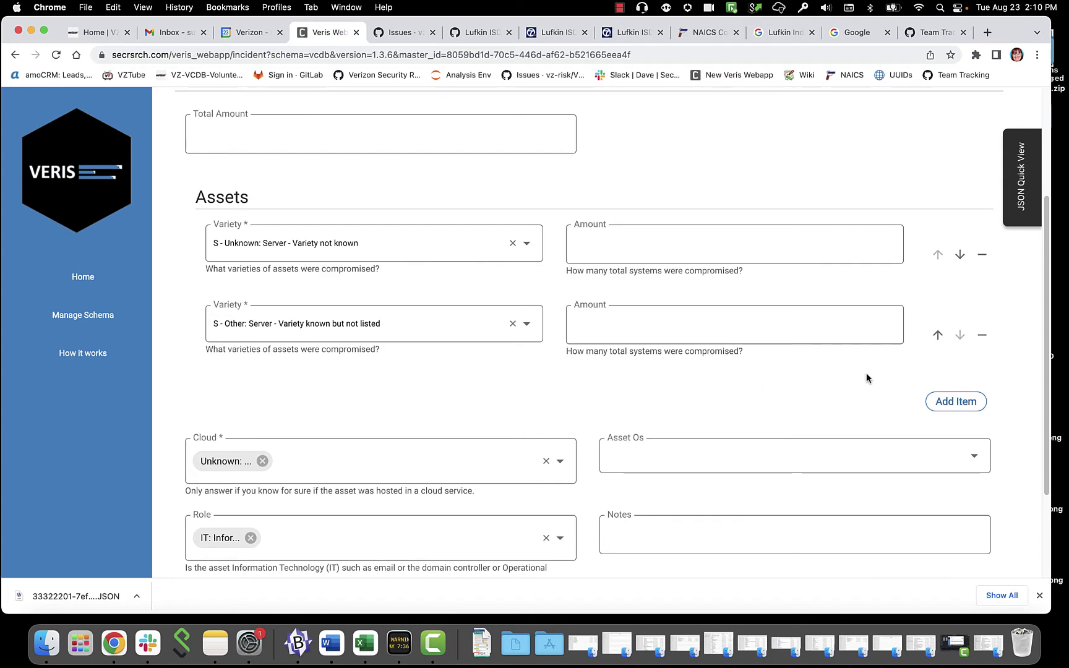
scroll(867, 373, "up", 5)
left_click(955, 243)
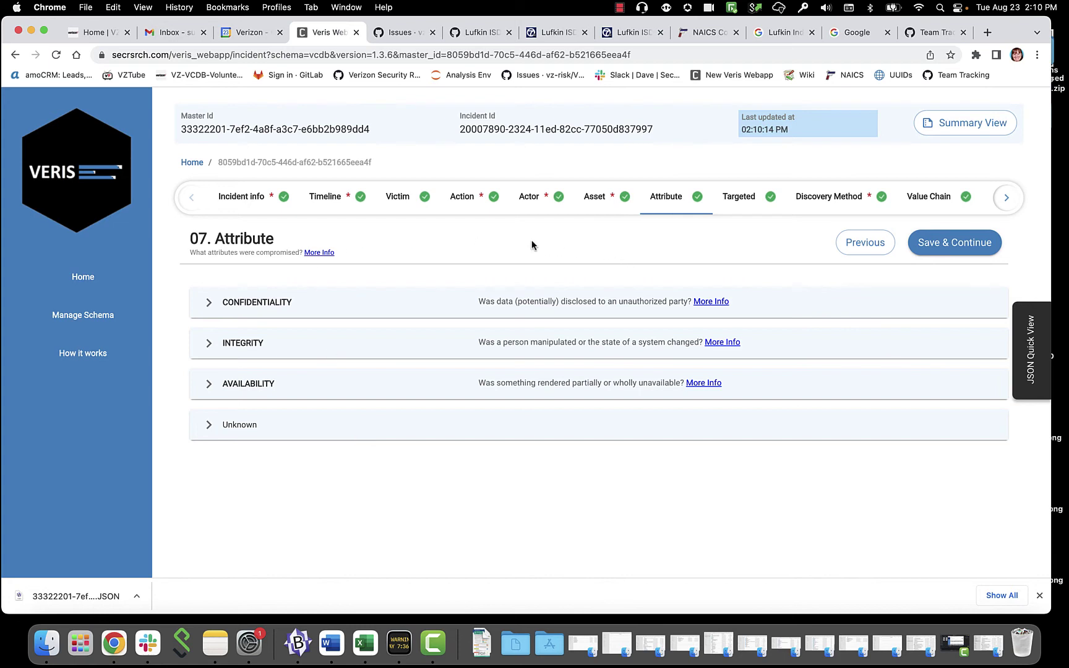
- Review the Confidentiality details in the Attribute section and clear the Credit Monitoring value
left_click(665, 198)
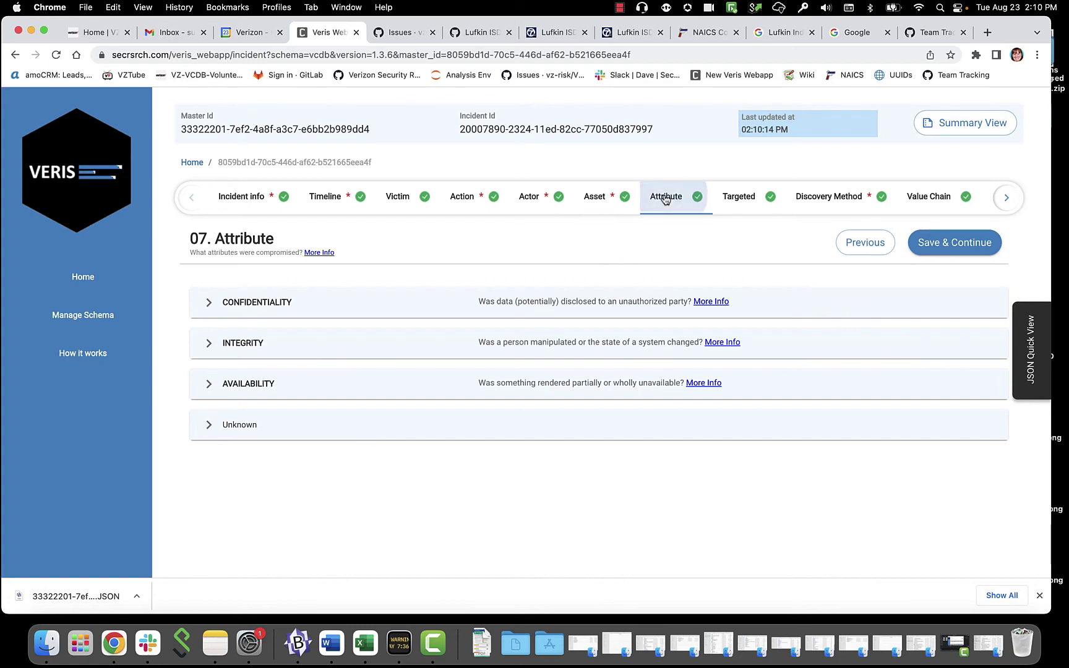
left_click(275, 305)
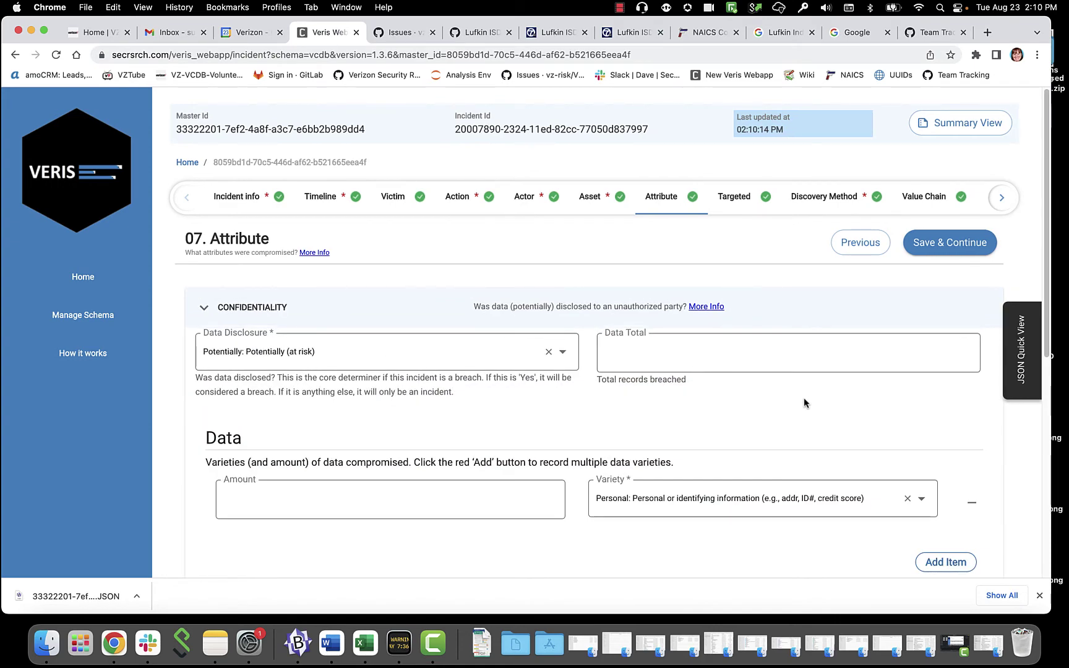
scroll(746, 388, "down", 3)
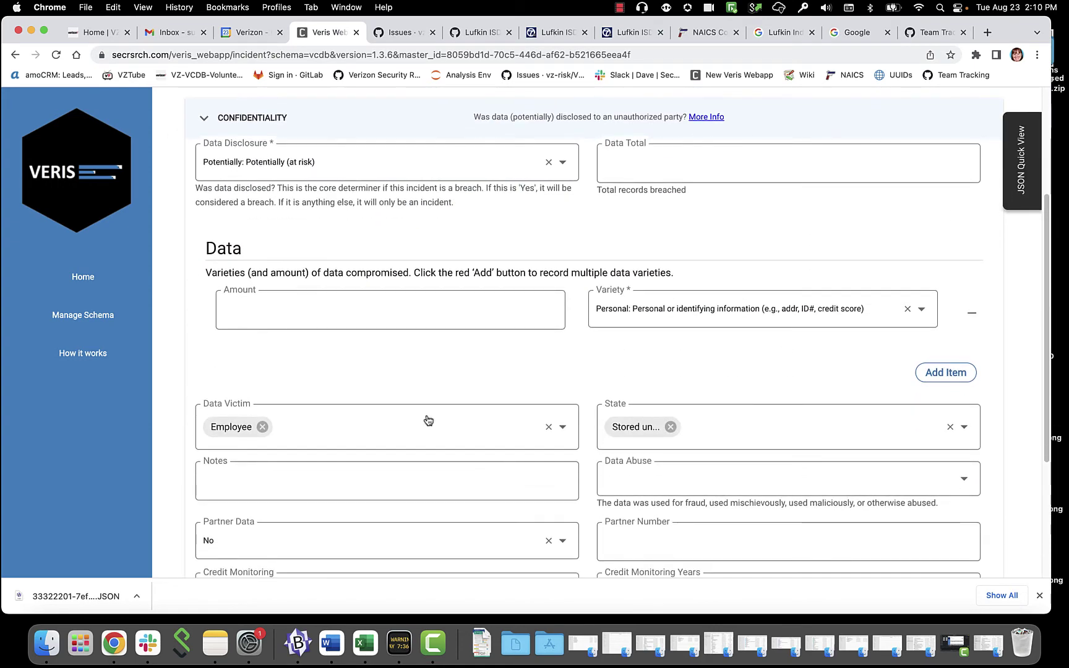
scroll(733, 390, "down", 2)
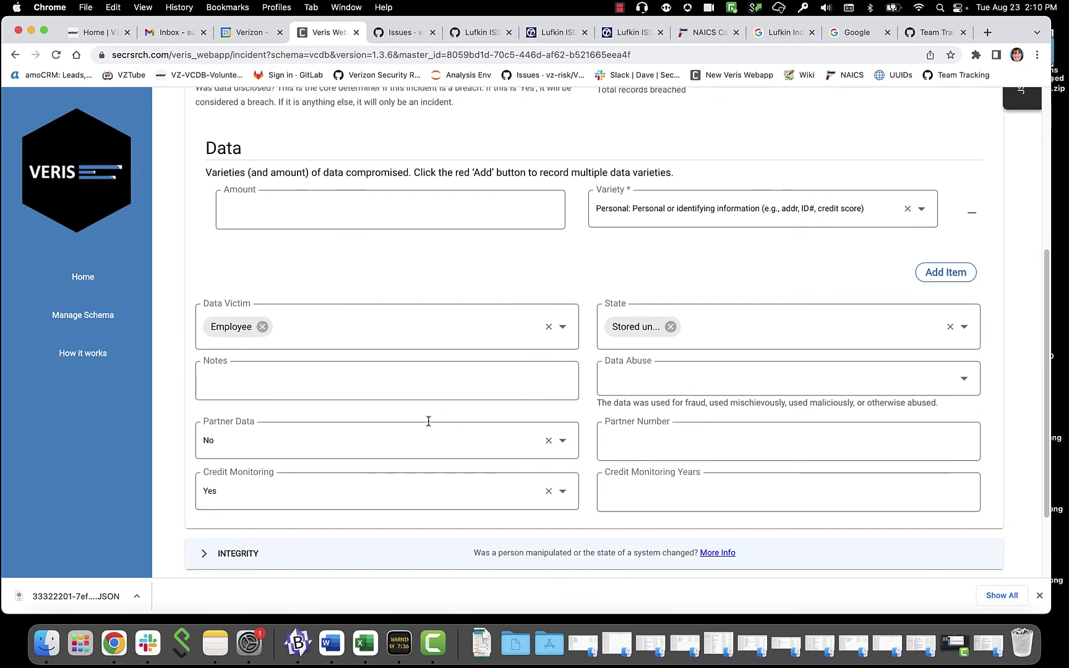
scroll(495, 381, "down", 2)
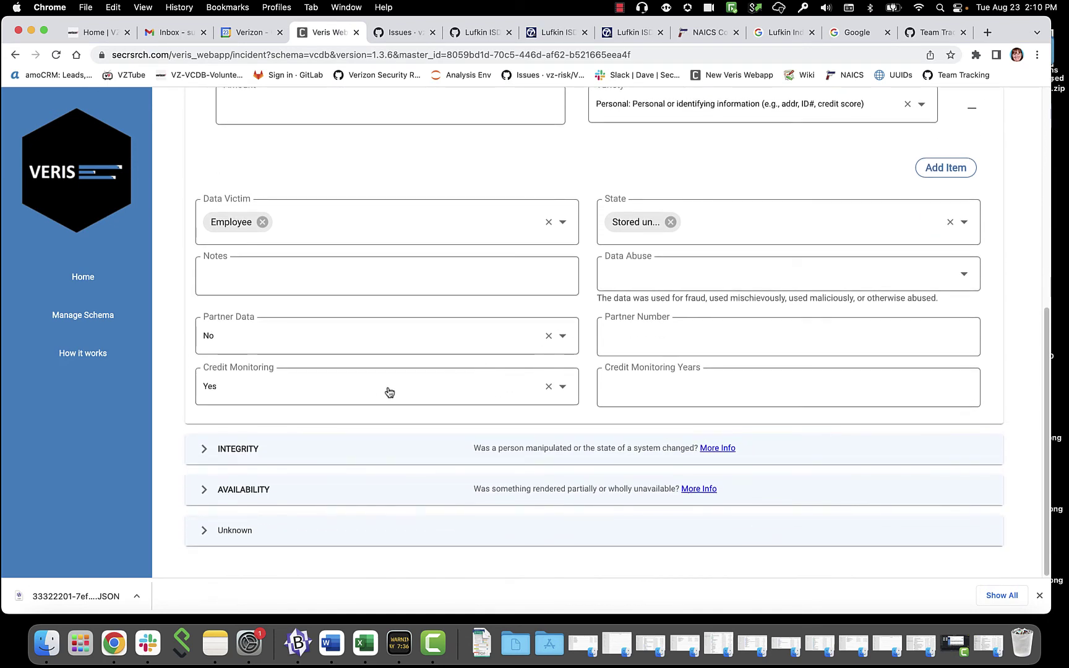
left_click(548, 386)
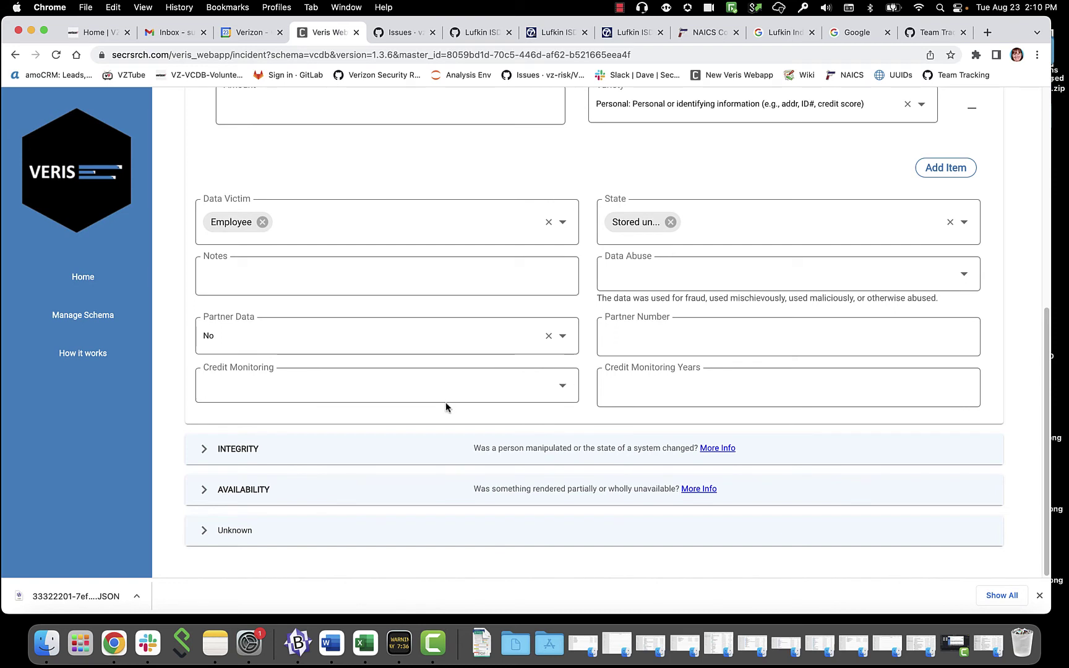
- Check the Integrity and Availability varieties, and save the Attribute and Targeted sections
left_click(251, 448)
scroll(371, 454, "down", 2)
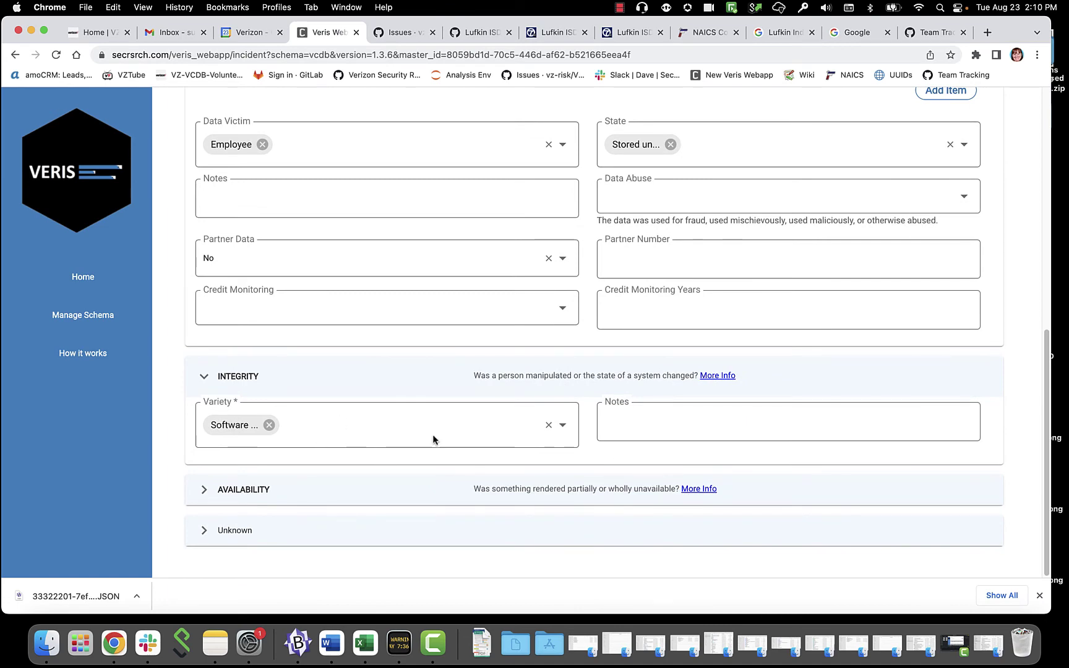
left_click(260, 488)
scroll(544, 371, "down", 3)
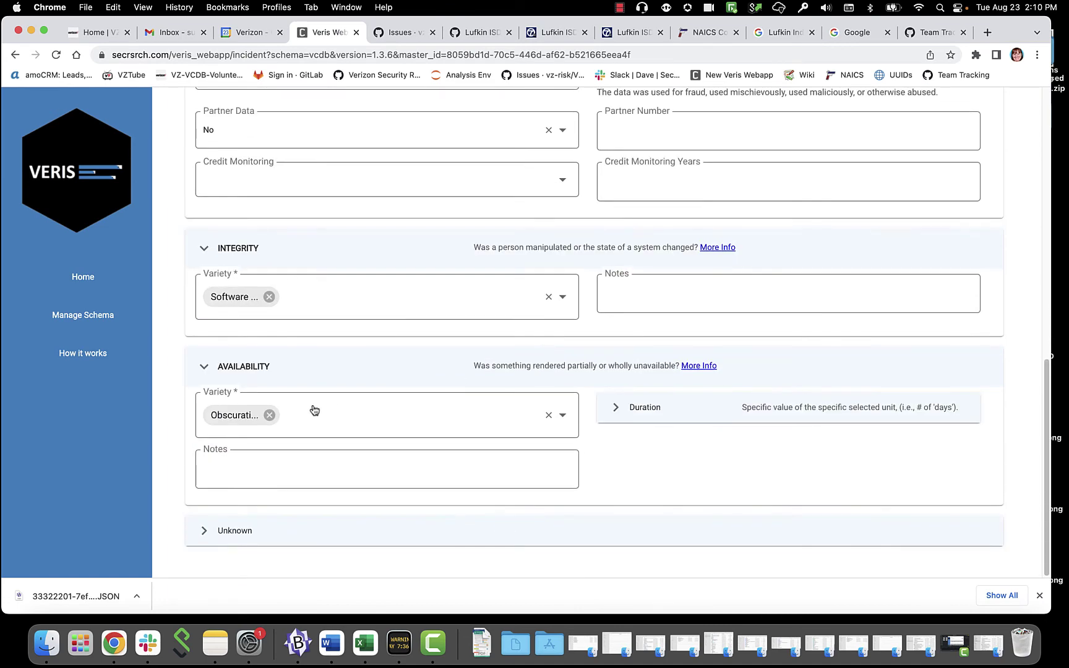
scroll(760, 467, "up", 10)
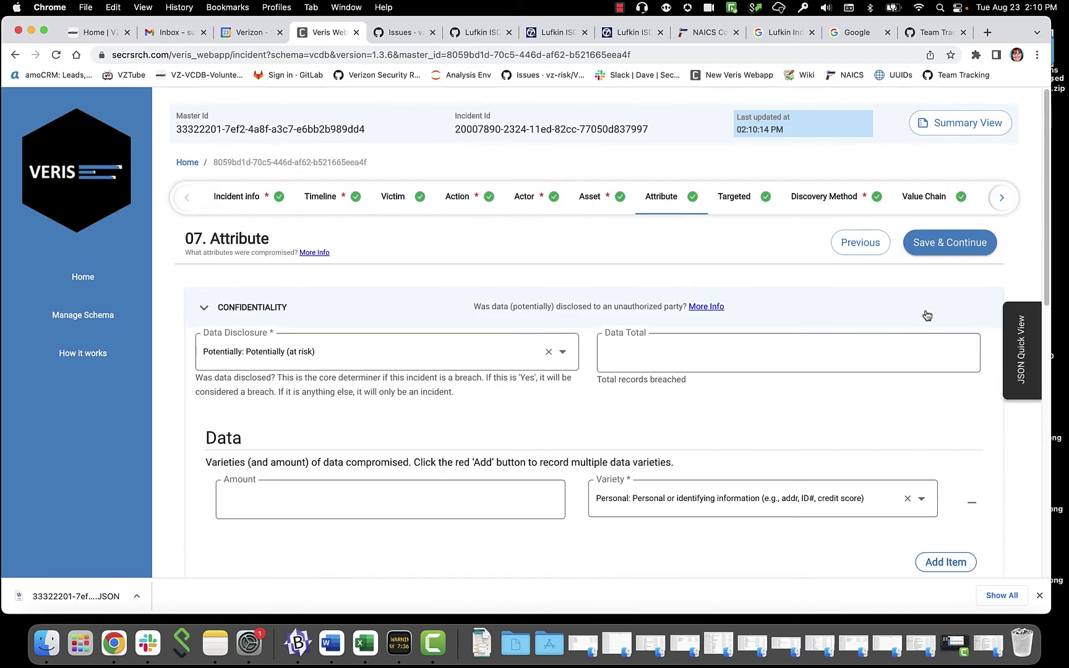
left_click(931, 252)
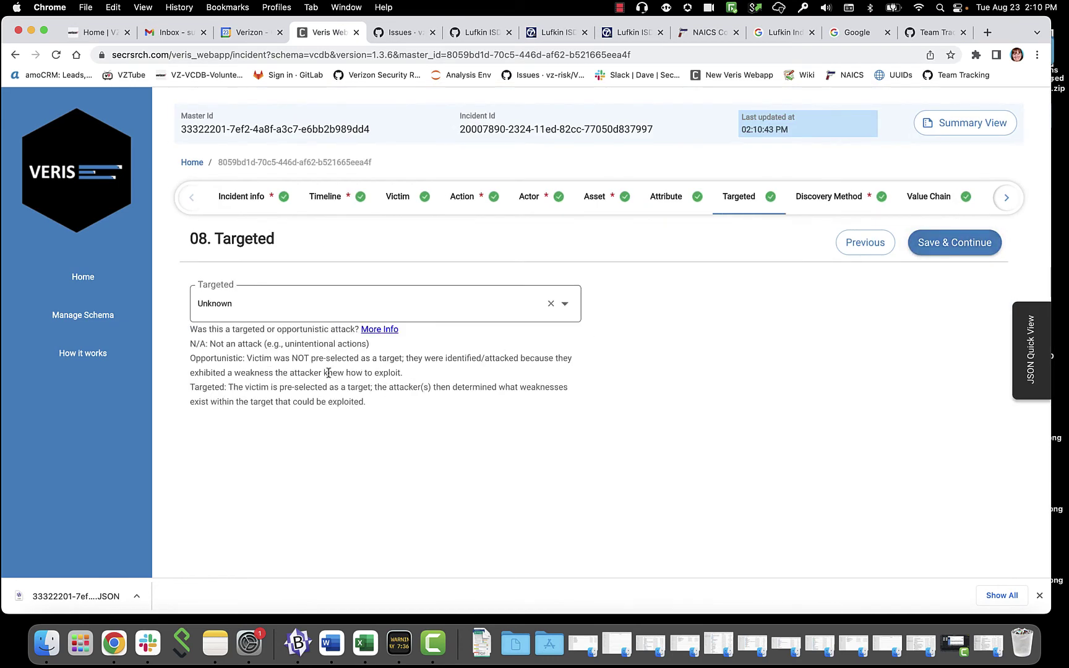
left_click(910, 249)
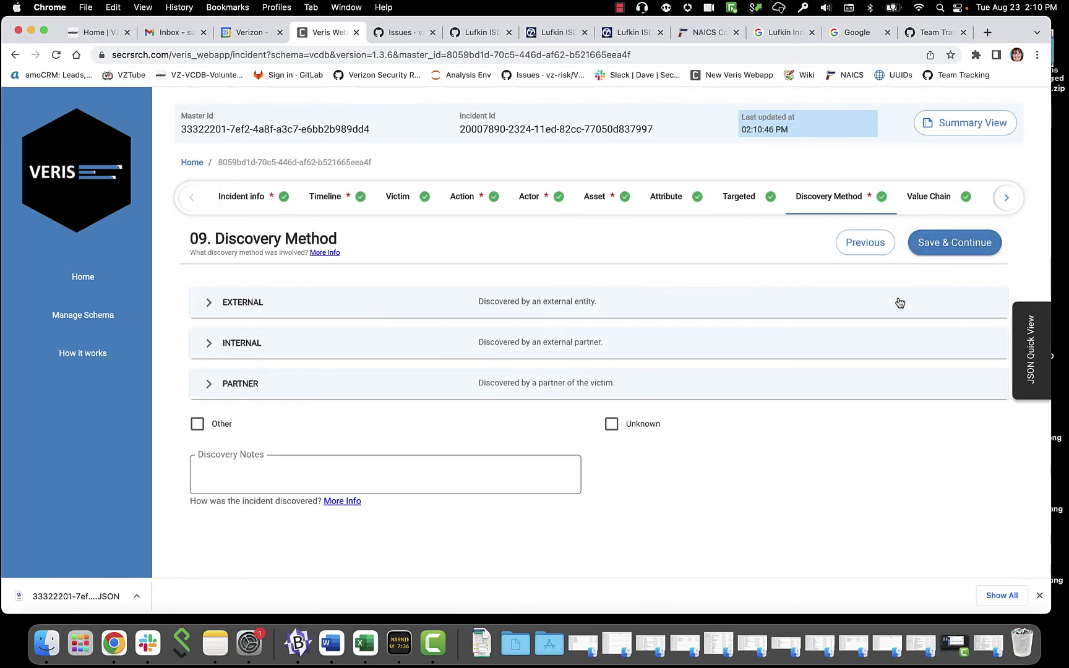
- Remove the variety selected under the External discovery method and collapse that group
left_click(261, 310)
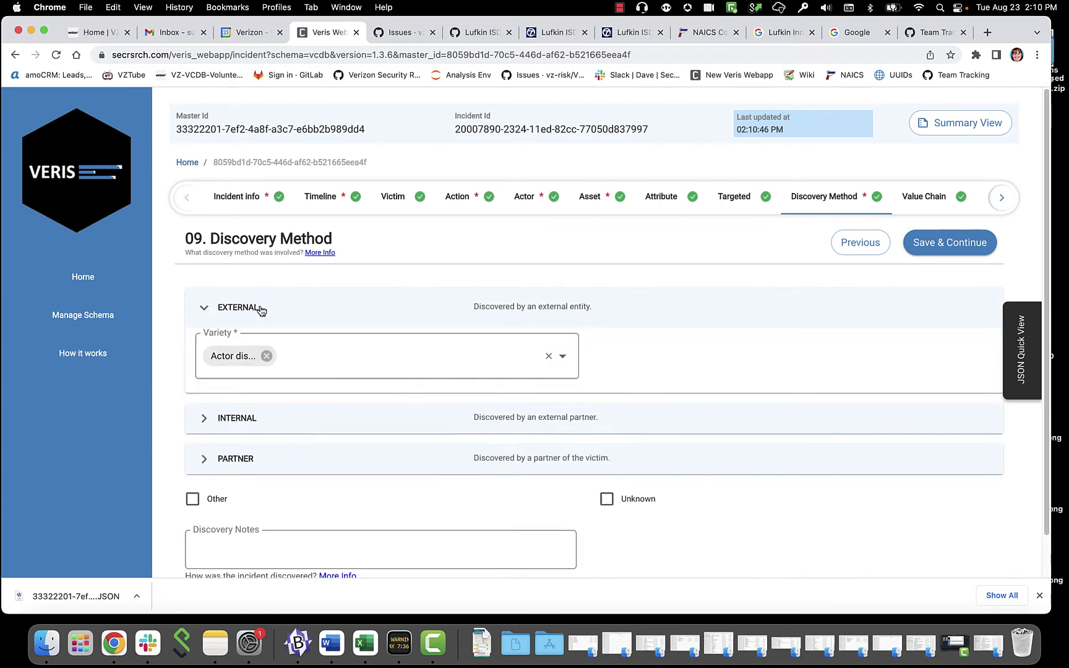
left_click(267, 356)
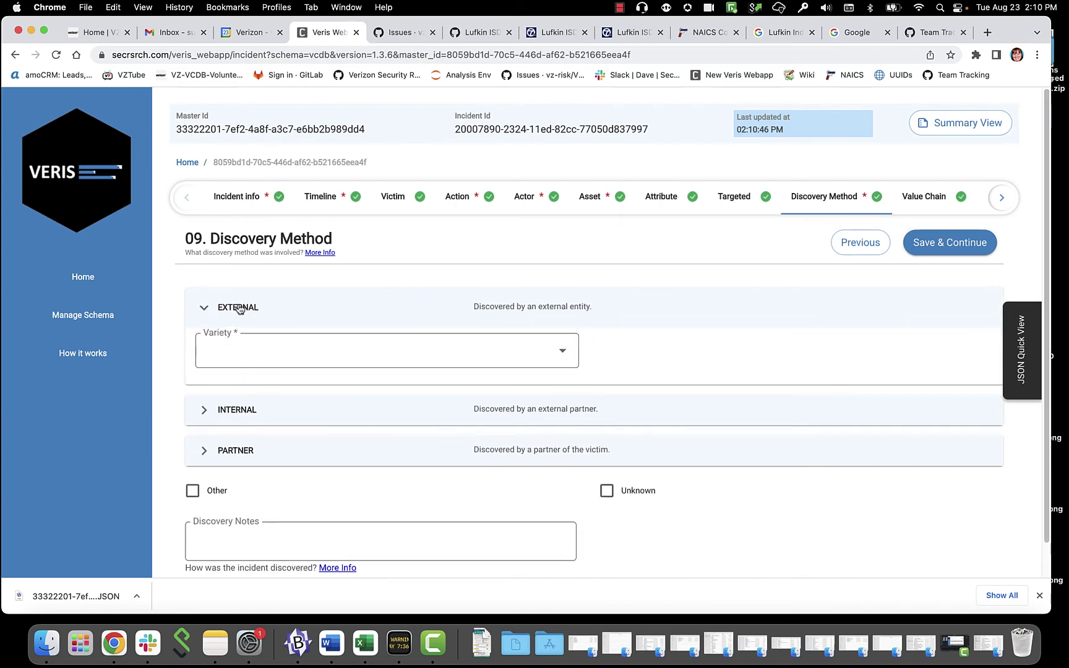
left_click(239, 308)
- Set the Internal discovery method's variety to "Hids: host IDS or file integrity monitoring"
left_click(233, 350)
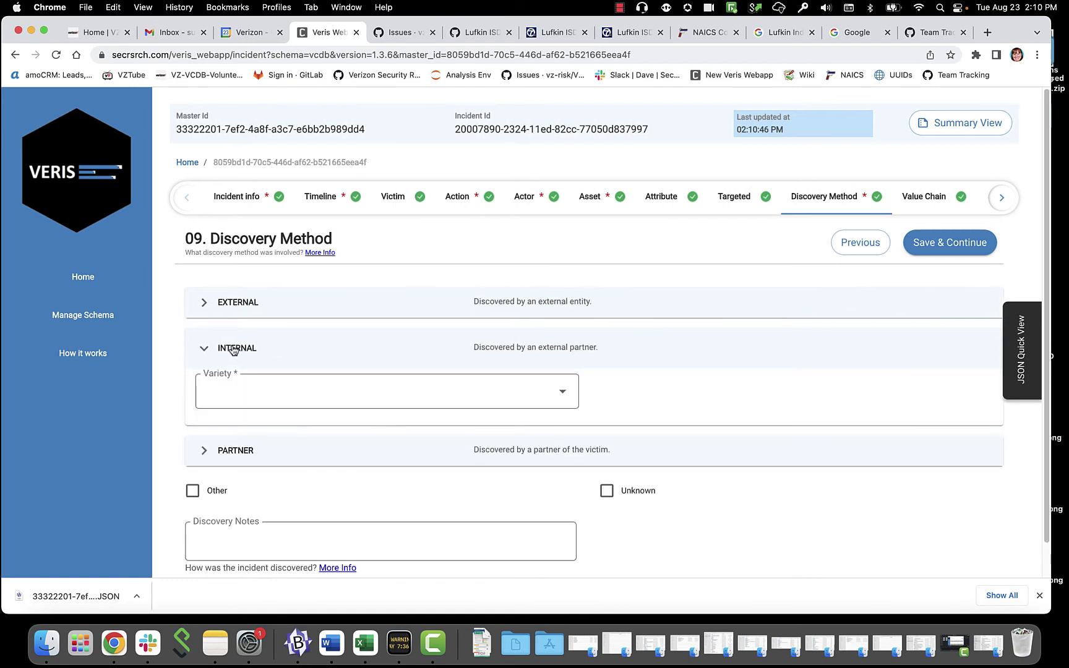
left_click(559, 396)
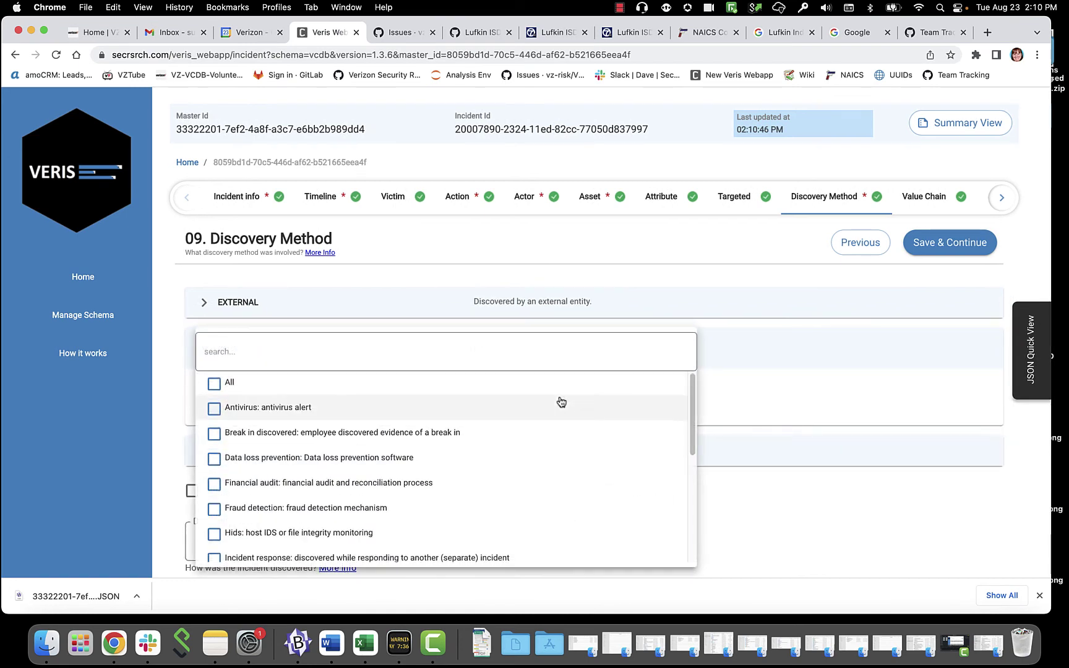
scroll(561, 402, "down", 1)
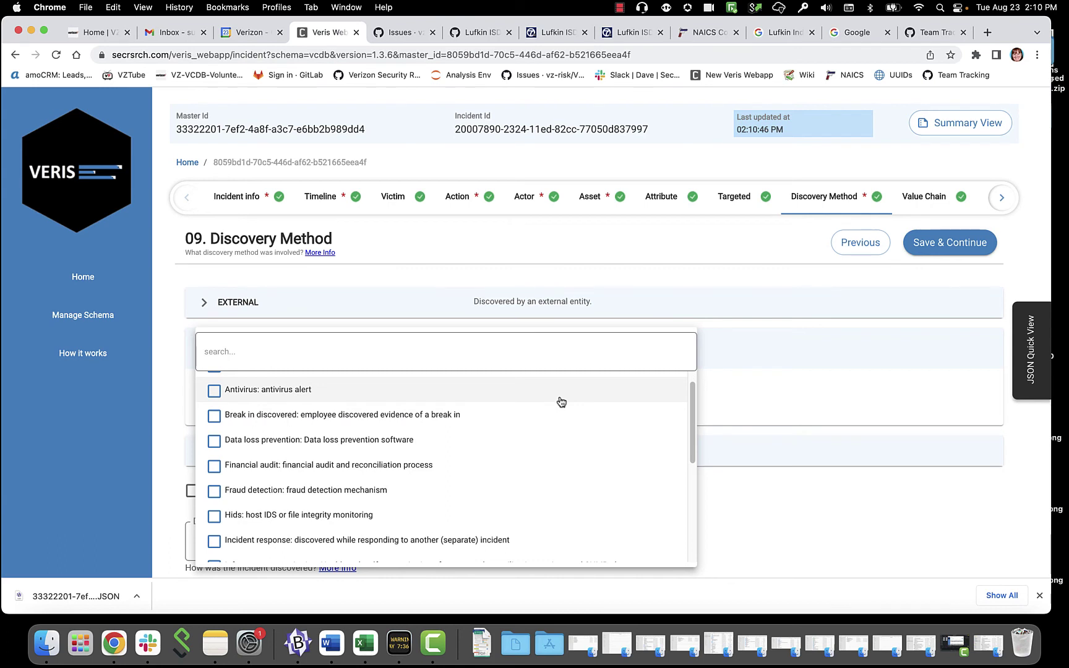
scroll(561, 402, "down", 3)
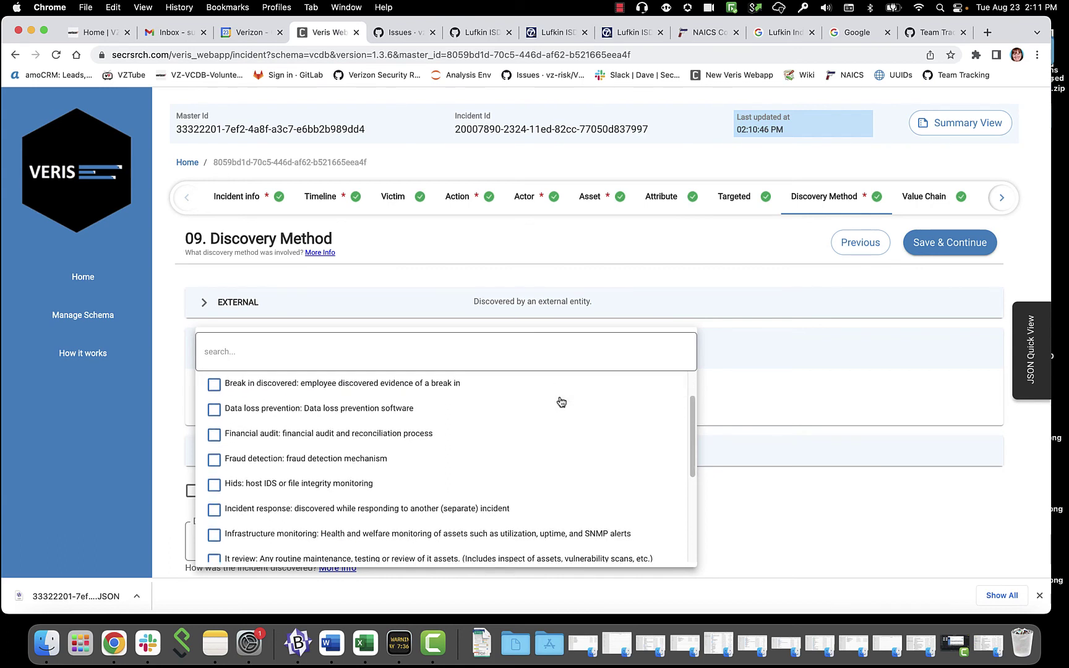
scroll(561, 403, "down", 2)
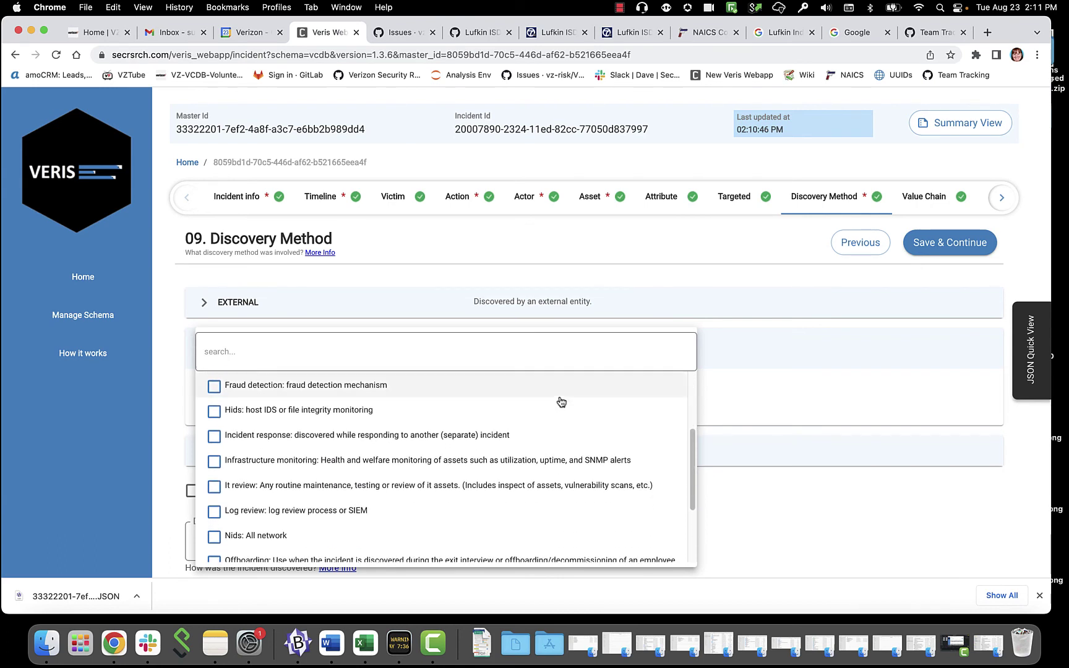
left_click(556, 414)
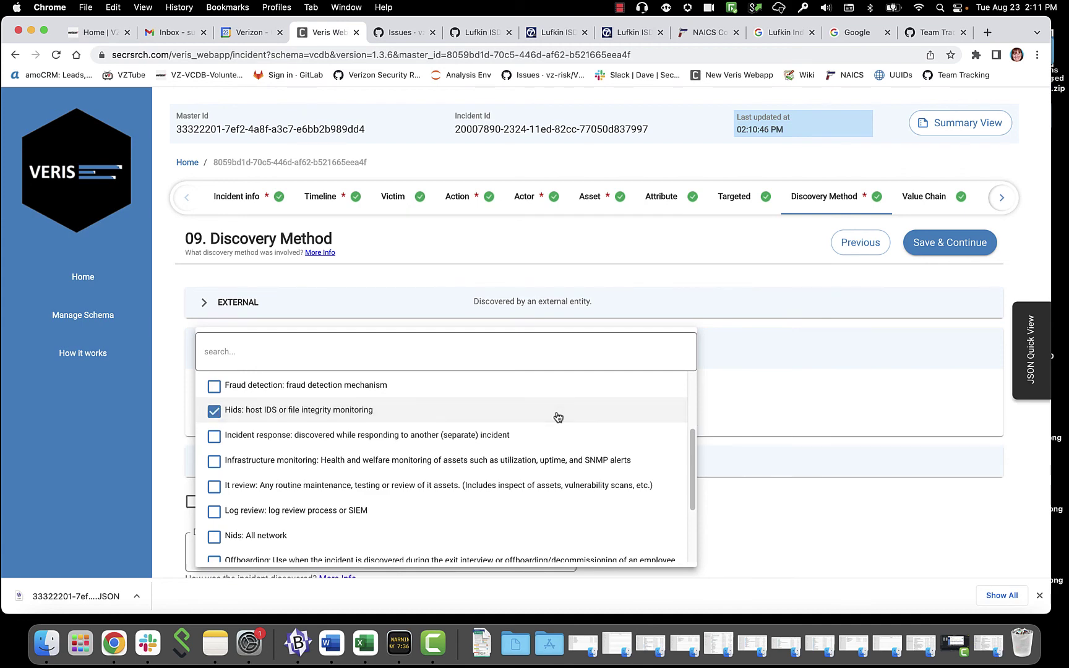
left_click(816, 406)
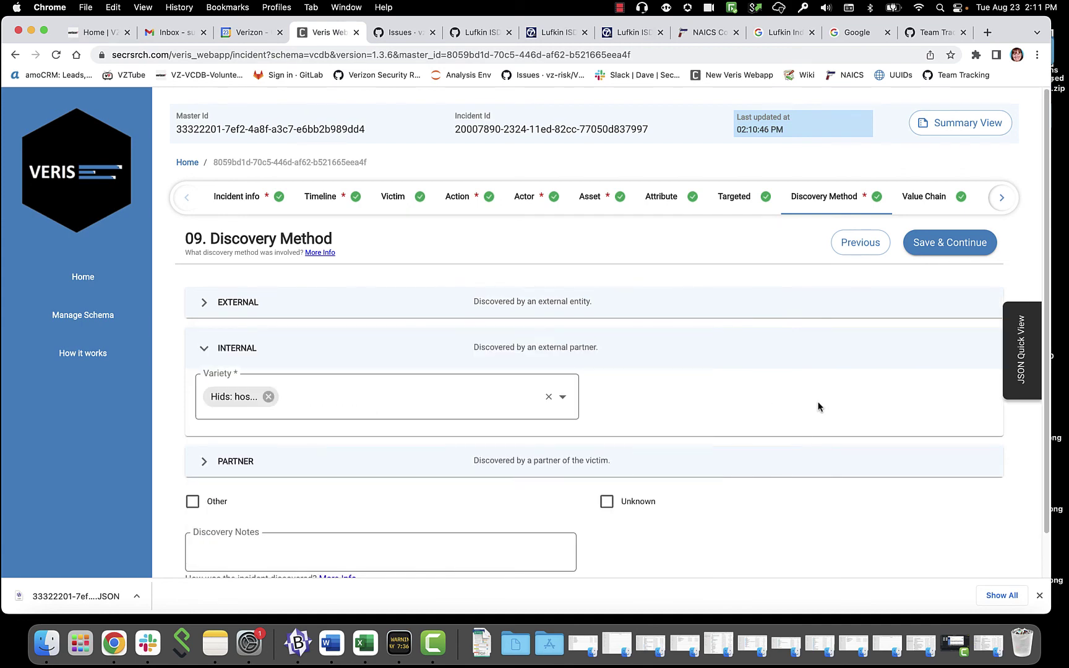
- Save the Discovery Method section and continue through Value Chain, Impact and Plus, saving each without edits
scroll(817, 406, "down", 1)
left_click(954, 228)
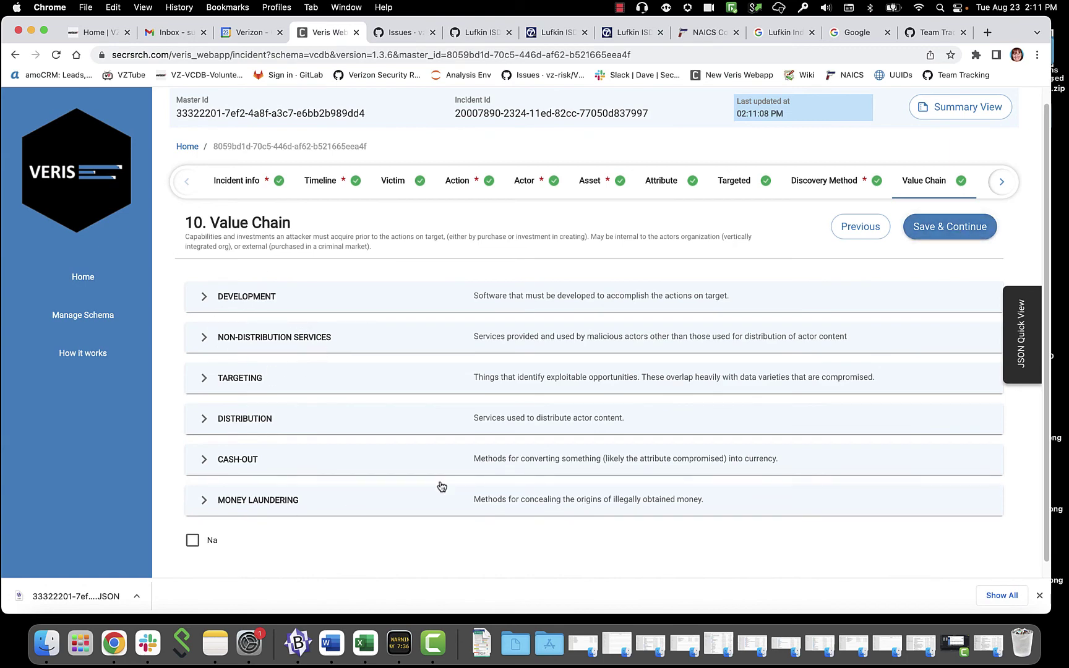
left_click(920, 226)
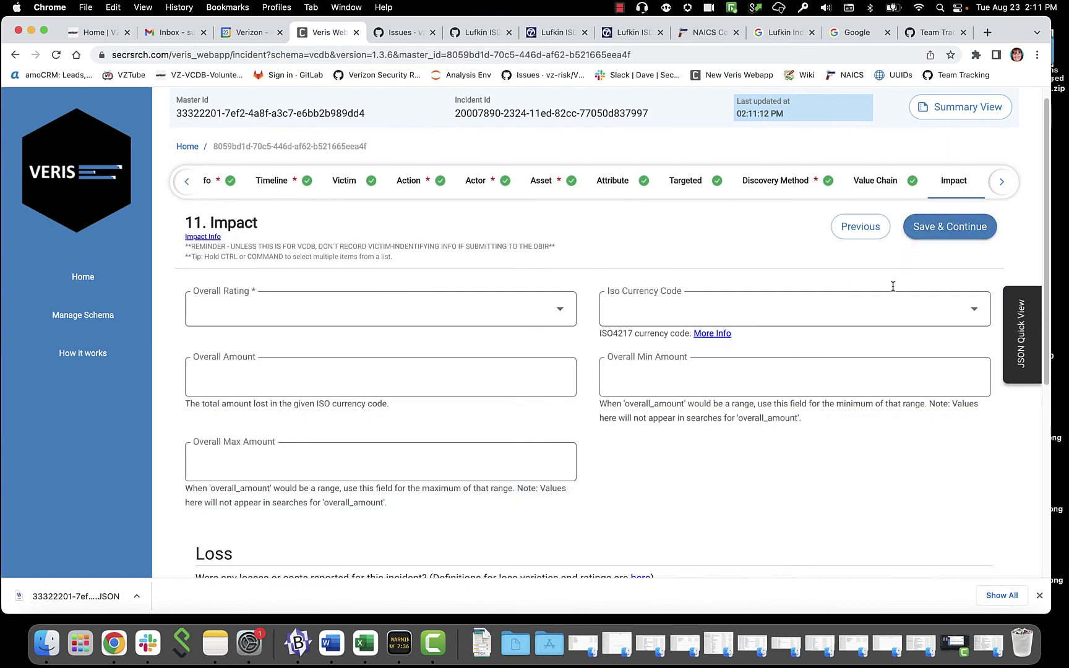
left_click(946, 228)
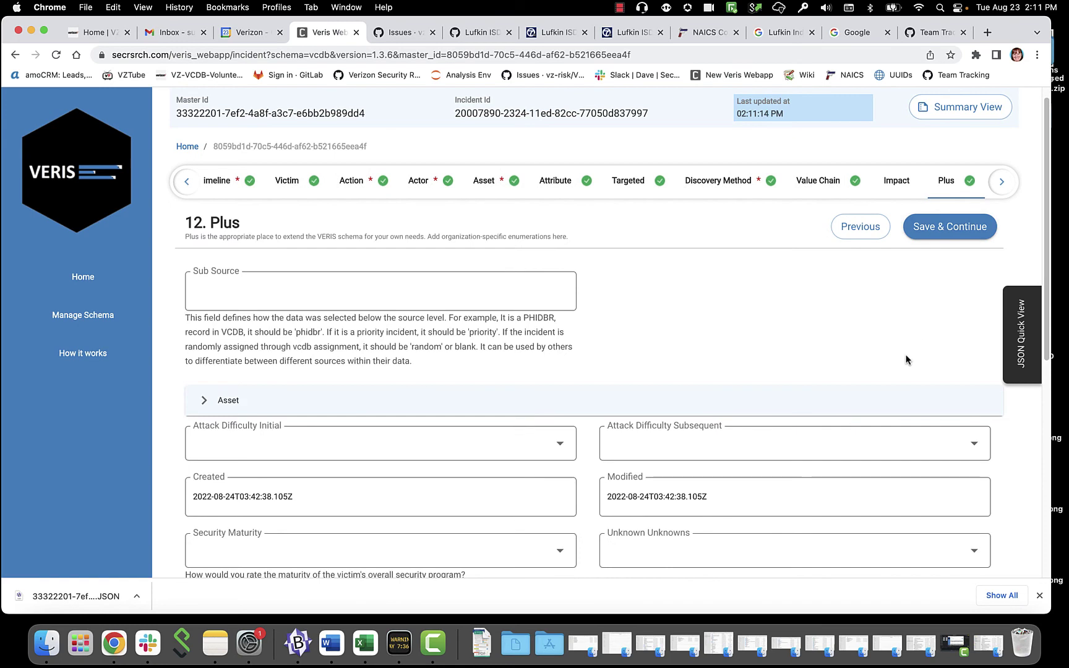
left_click(914, 231)
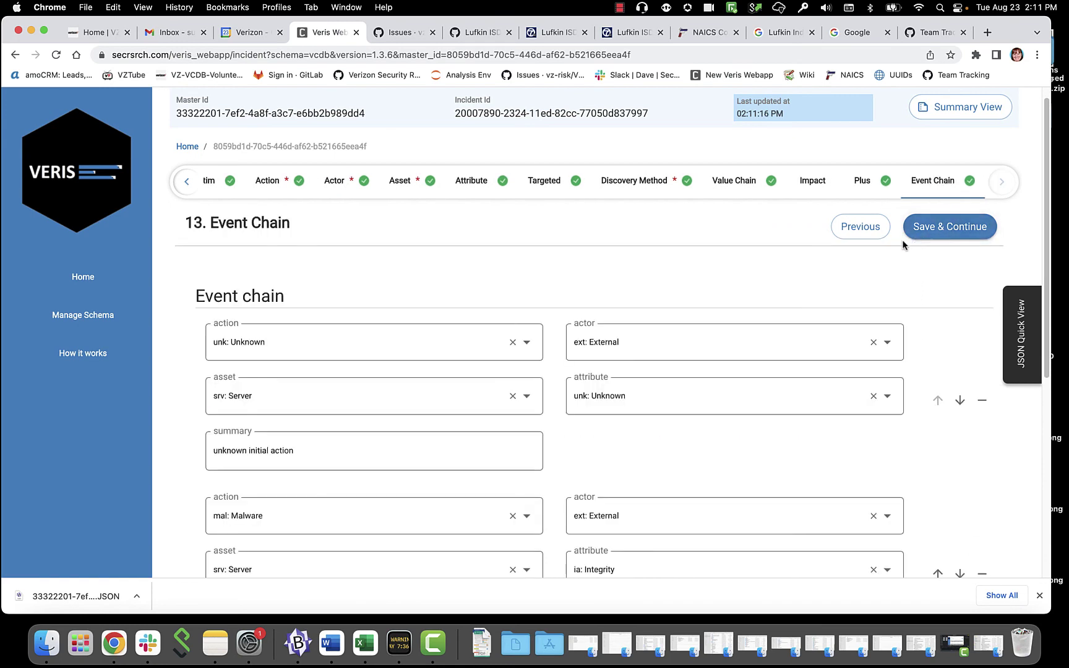
- Review all the action, actor, asset and attribute entries in the Event Chain section and save it
scroll(172, 447, "down", 4)
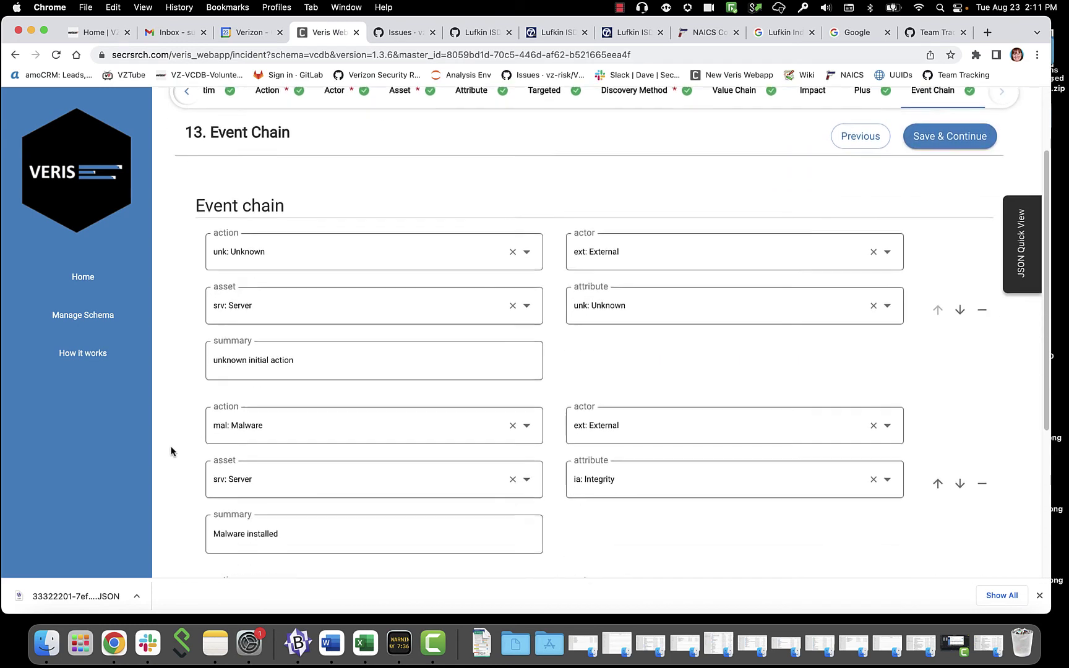
scroll(171, 451, "down", 5)
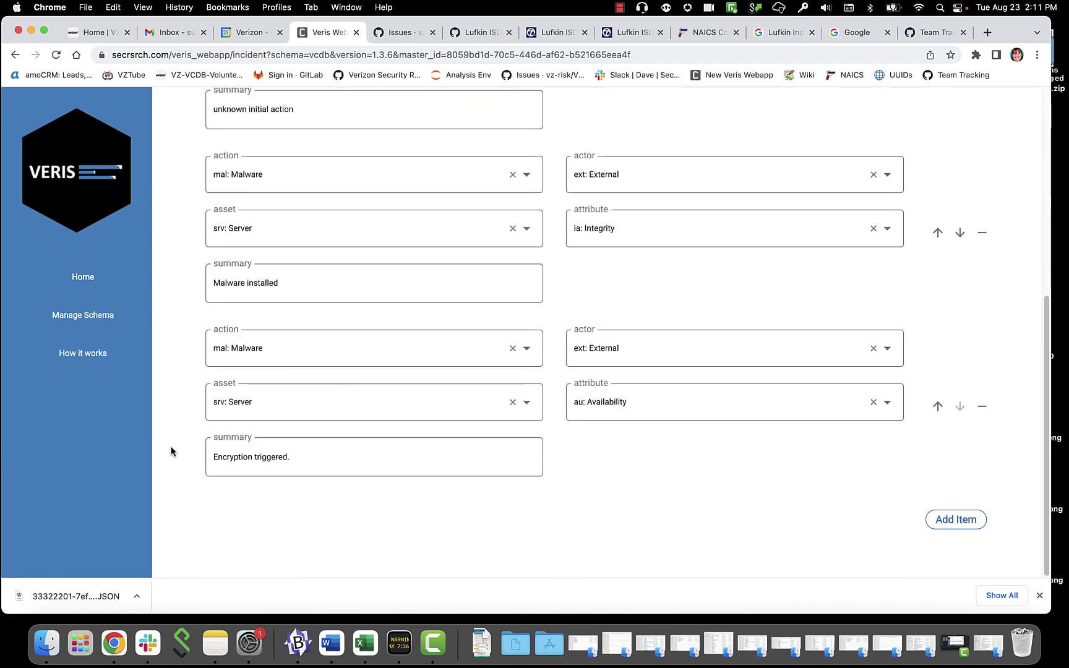
scroll(1037, 487, "up", 8)
left_click(962, 244)
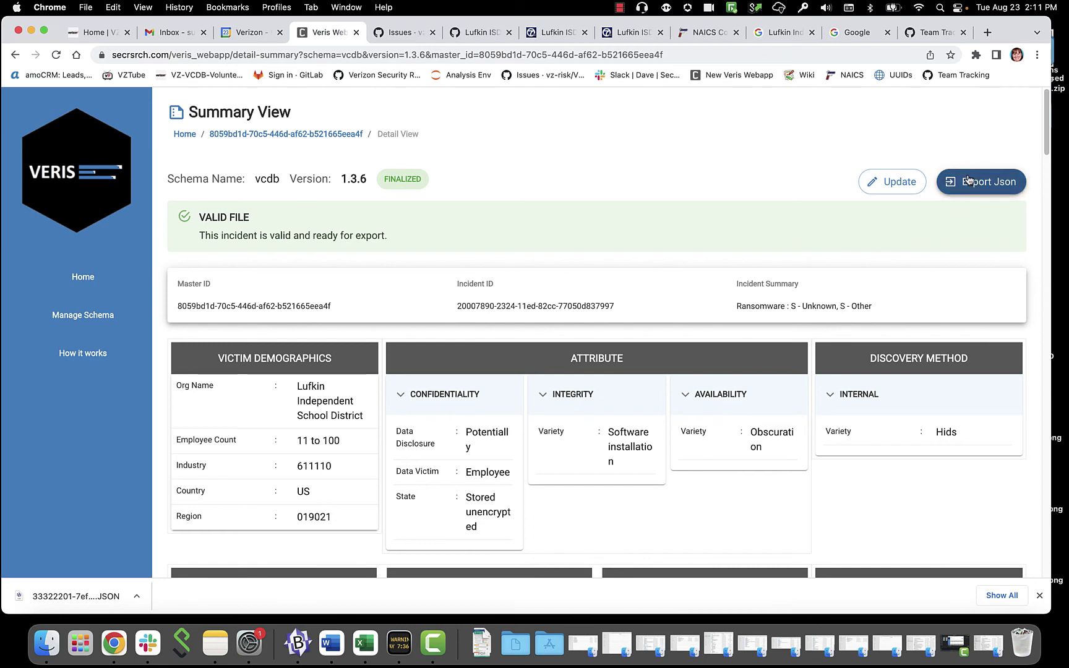
- Export the finished incident as a JSON file and return to the home page with the recent incidents
left_click(966, 181)
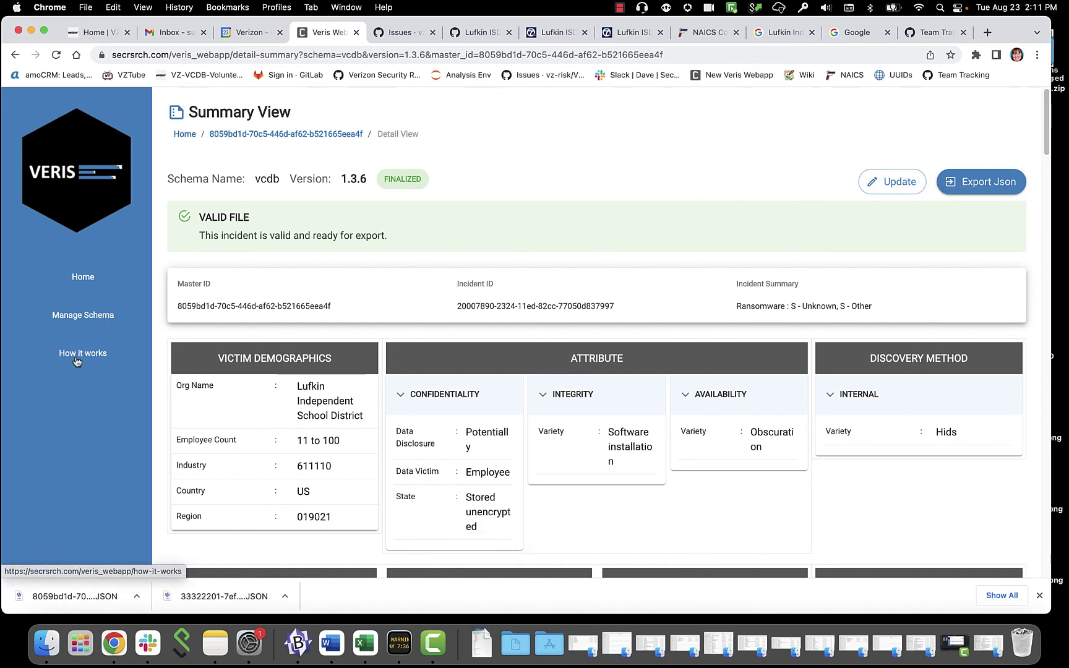
left_click(77, 281)
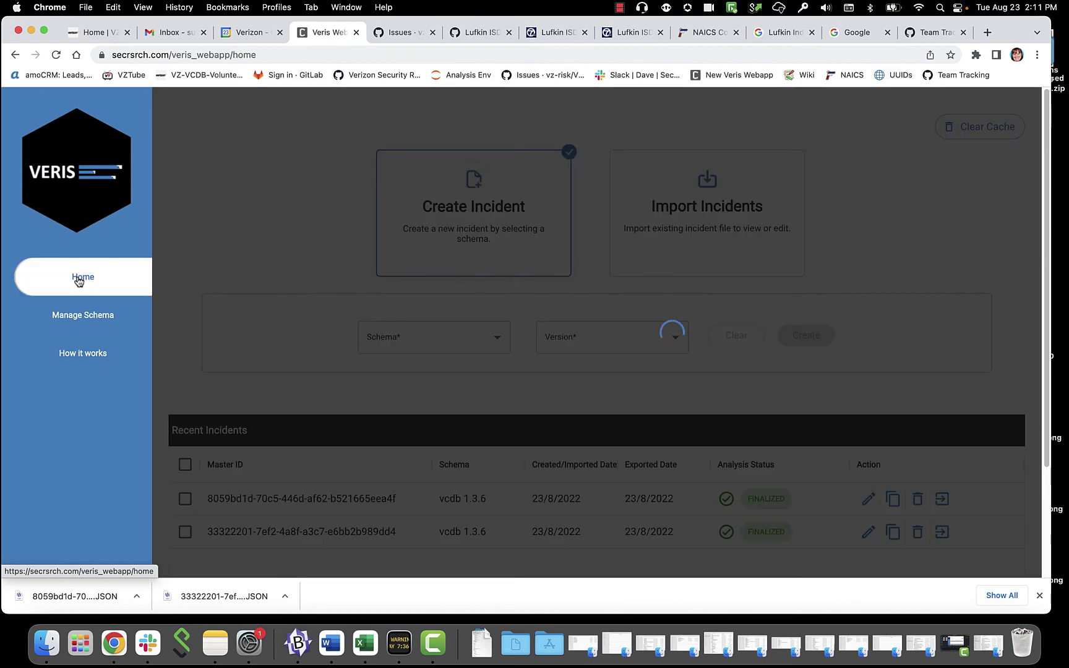